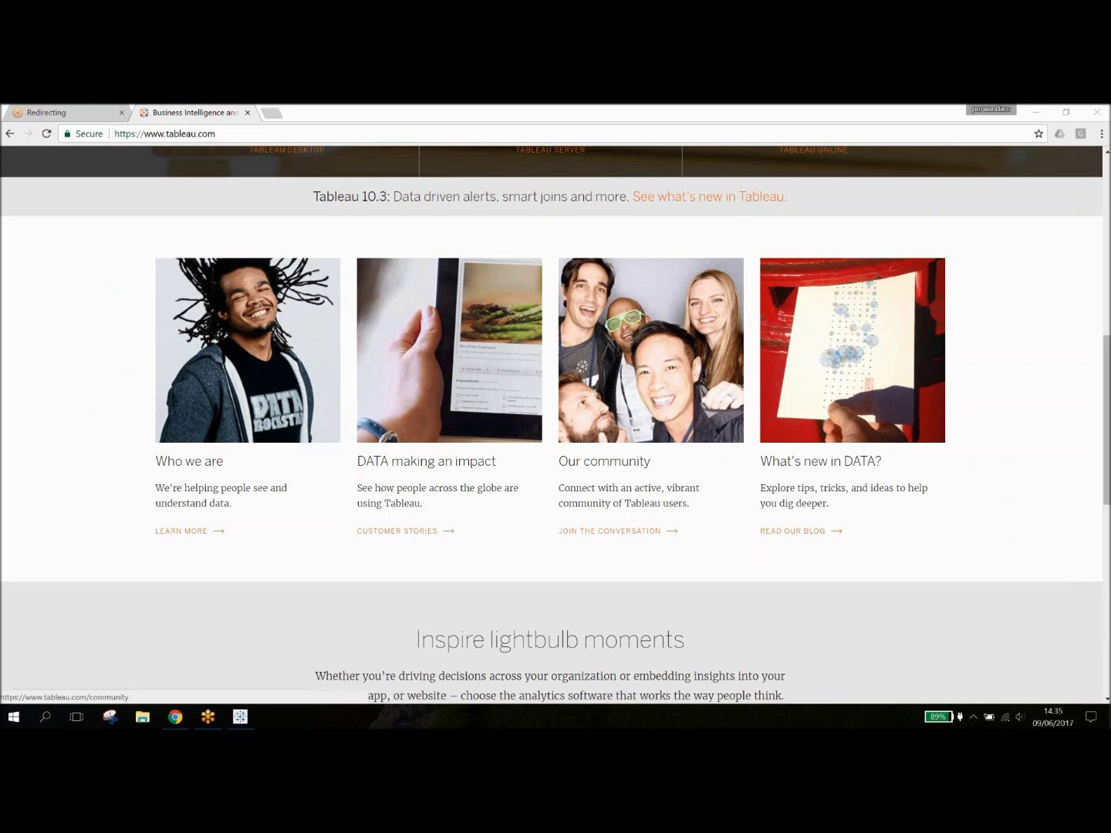
# Open the page on what's new in Tableau 10.3 from the Tableau home page
pyautogui.scroll(7, 649, 350)
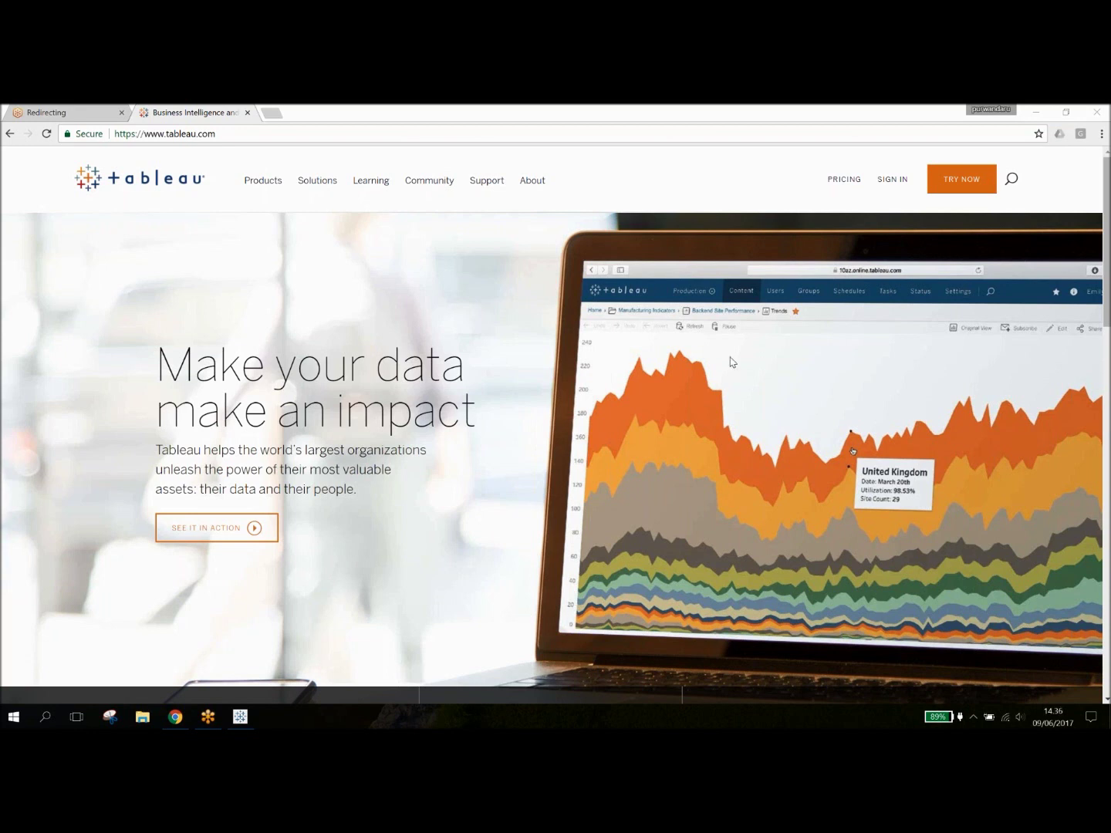
pyautogui.click(264, 185)
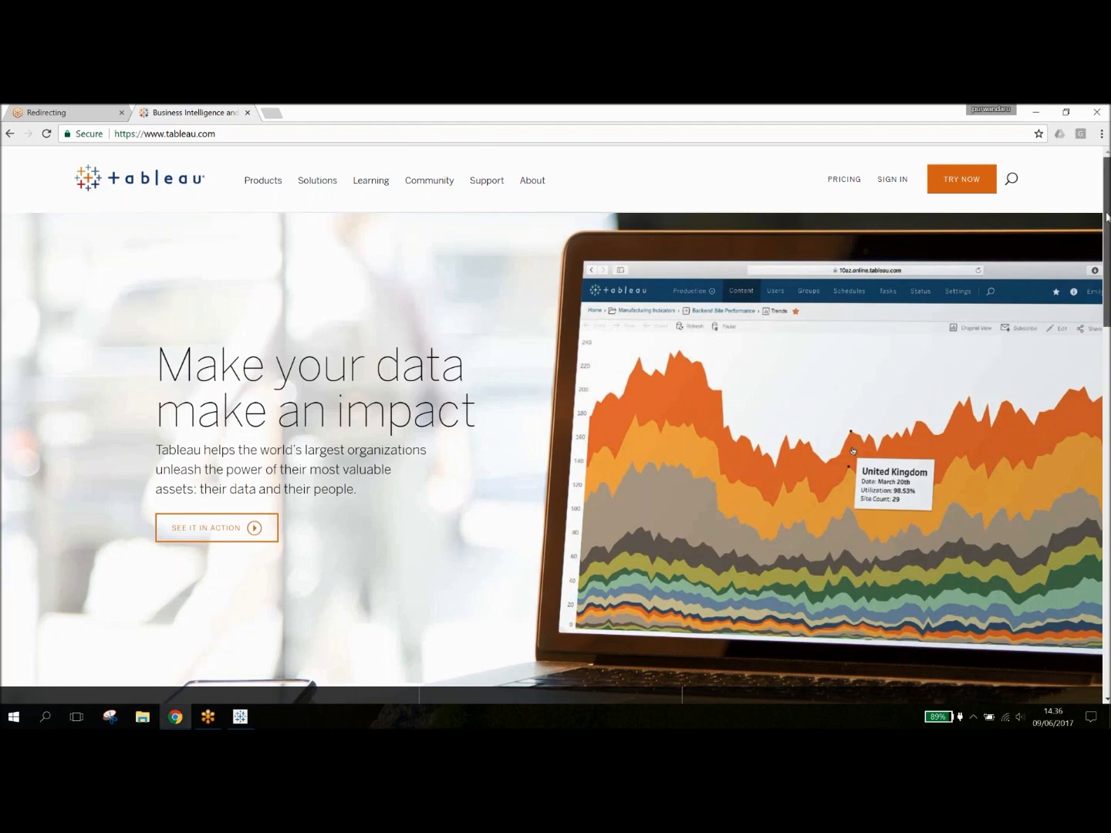
pyautogui.moveTo(1107, 216); pyautogui.dragTo(1105, 268)
pyautogui.scroll(-3, 1104, 268)
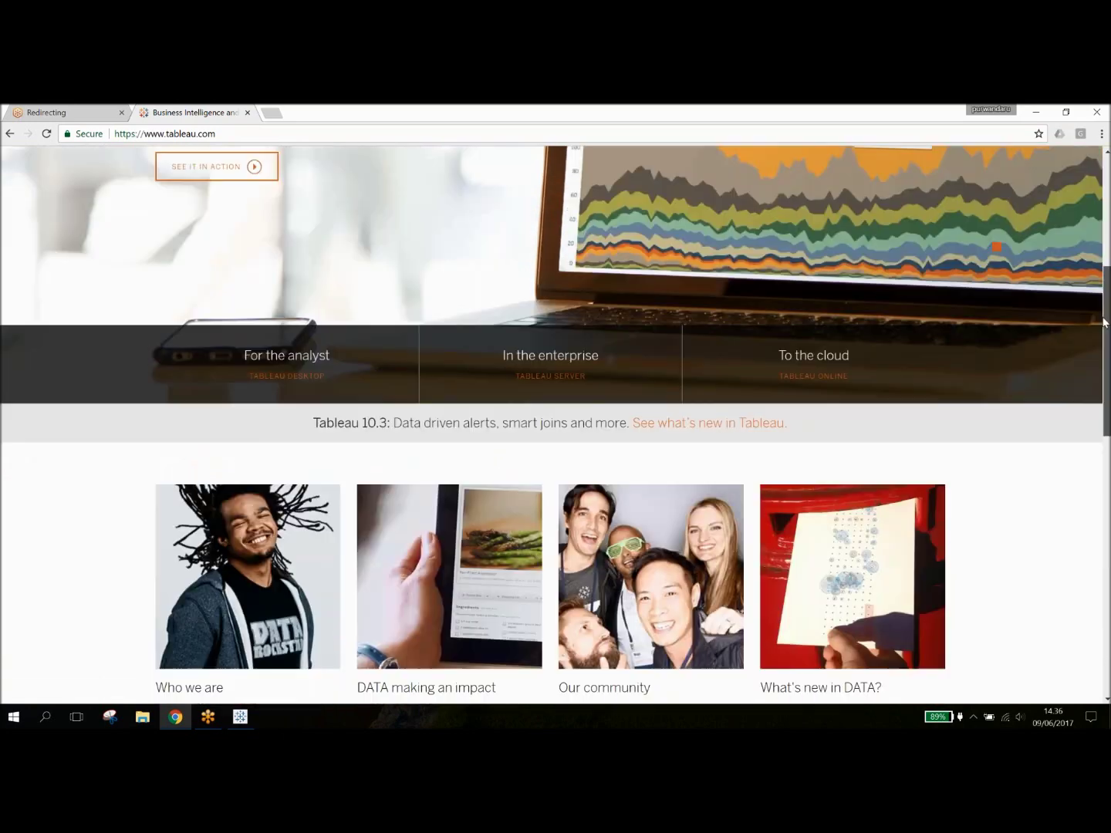
pyautogui.click(696, 404)
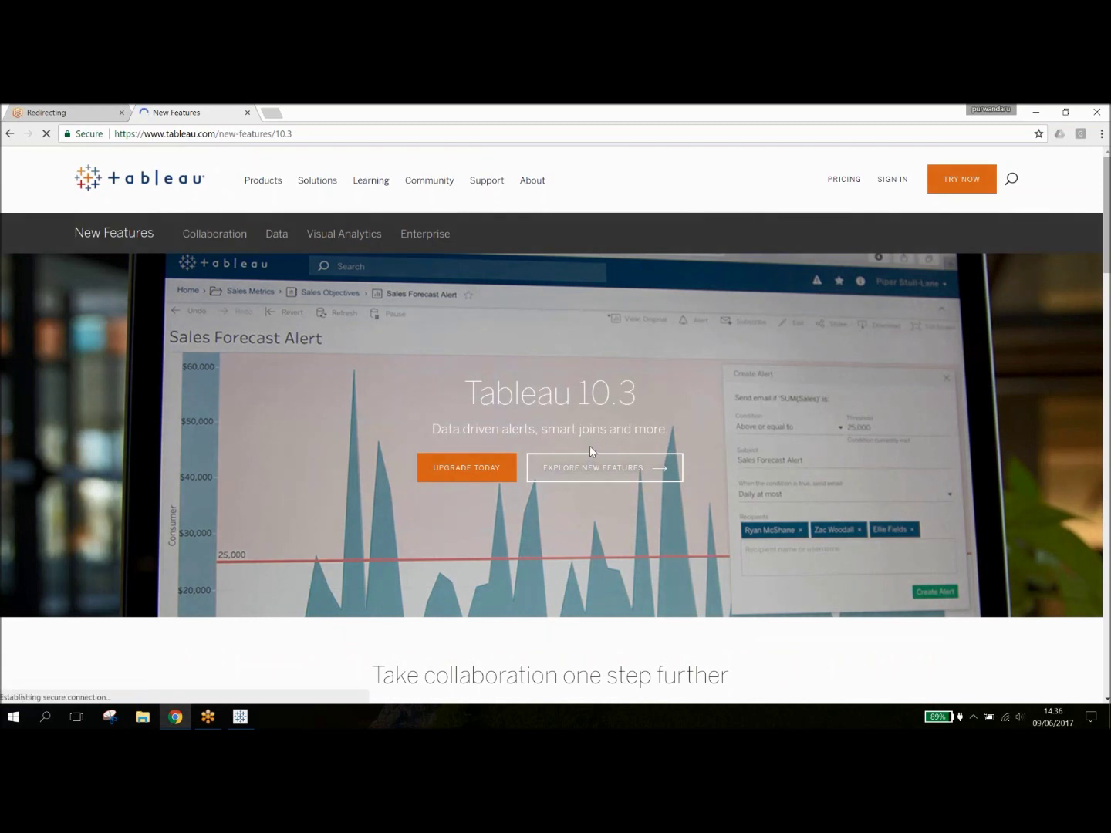
# Examine the collaboration section of the new features page, focusing on data-driven alerts for Tableau Server
pyautogui.scroll(-3, 589, 446)
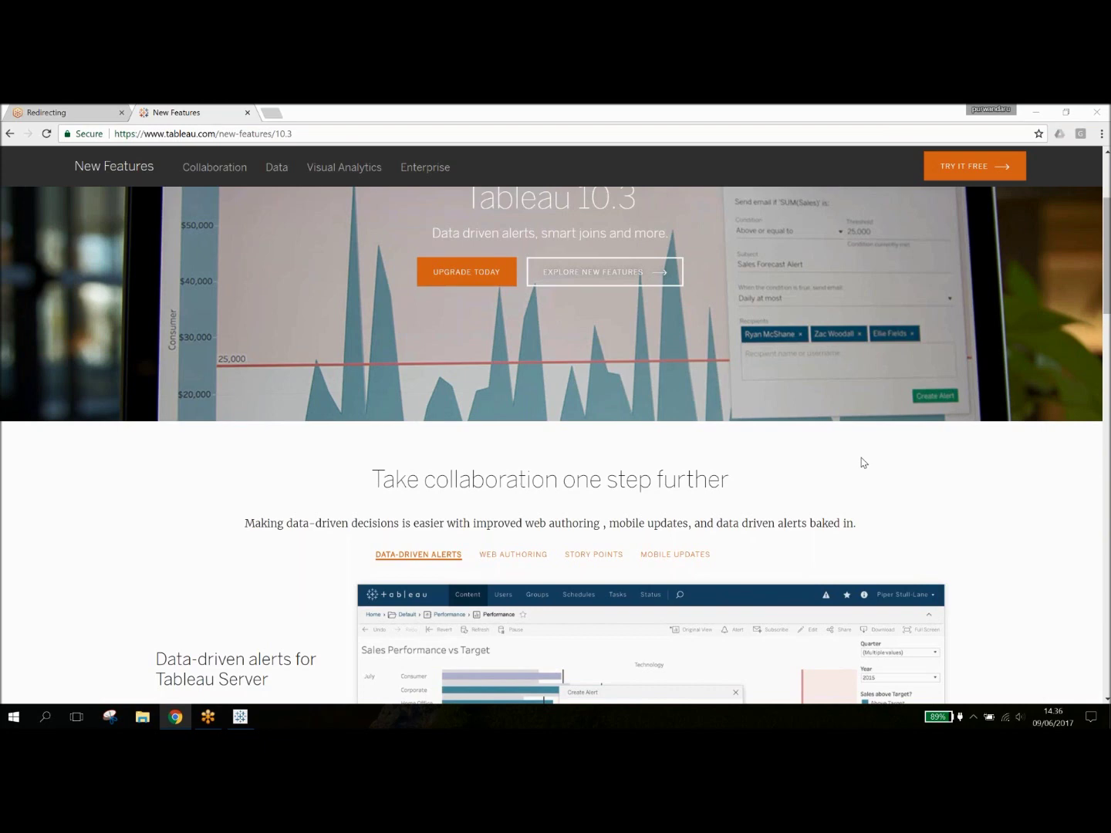
pyautogui.scroll(-3, 862, 462)
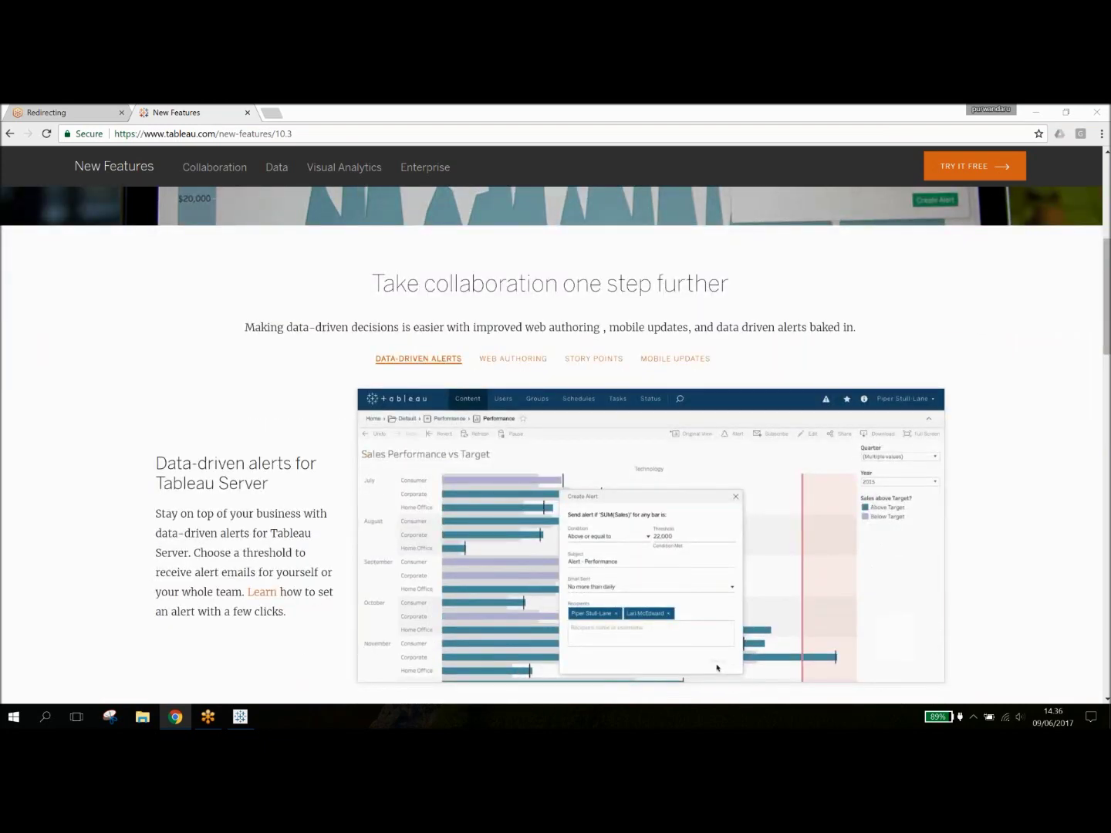
pyautogui.scroll(-1, 716, 668)
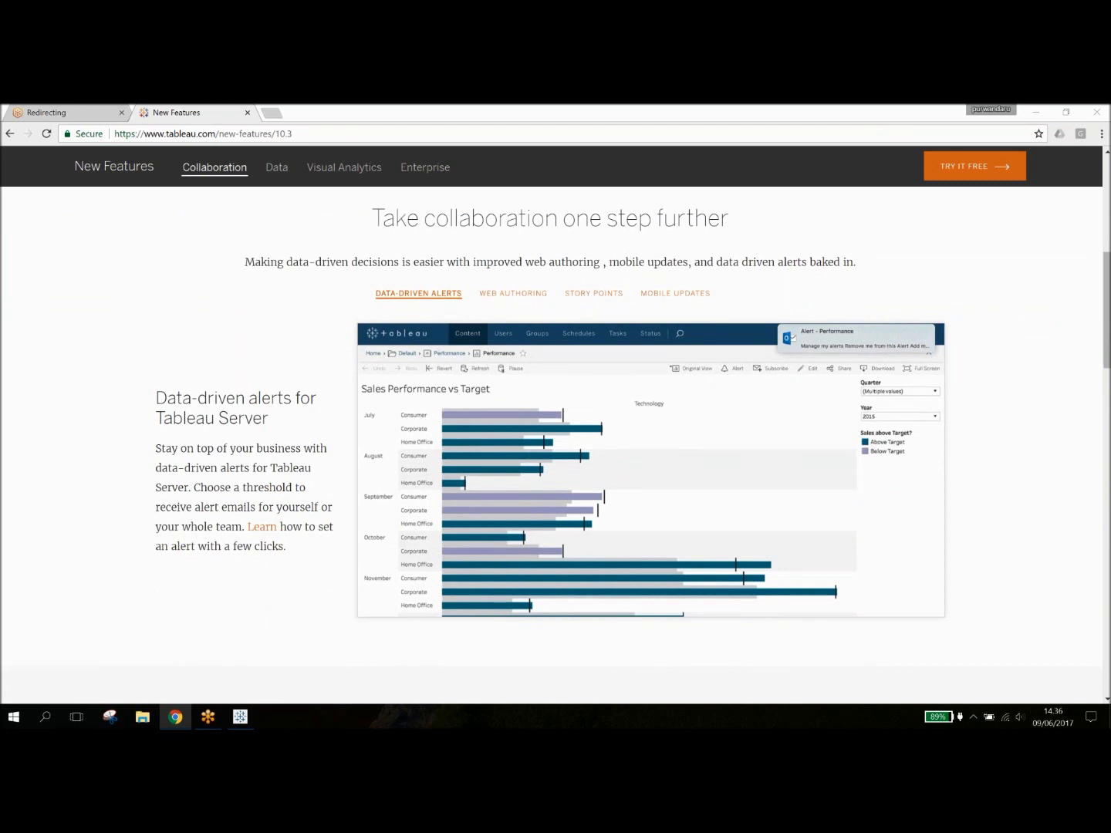
pyautogui.scroll(3, 556, 443)
pyautogui.scroll(3, 555, 385)
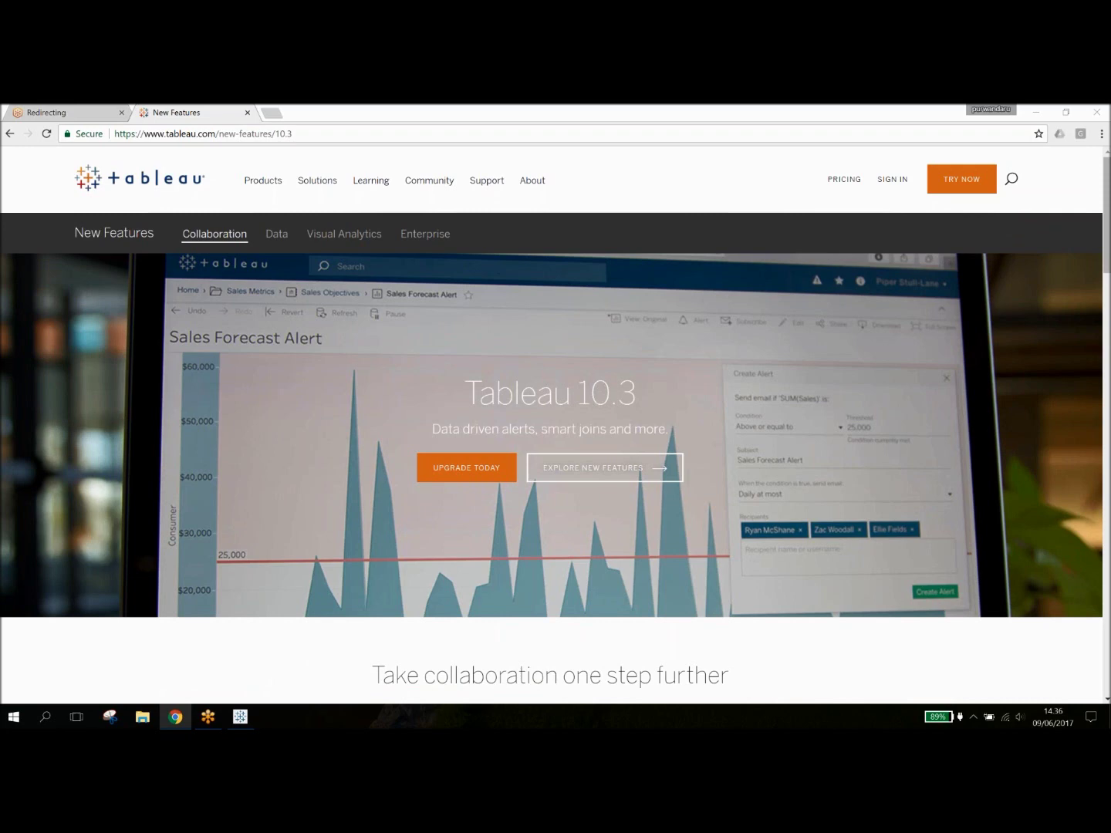
pyautogui.scroll(-5, 745, 457)
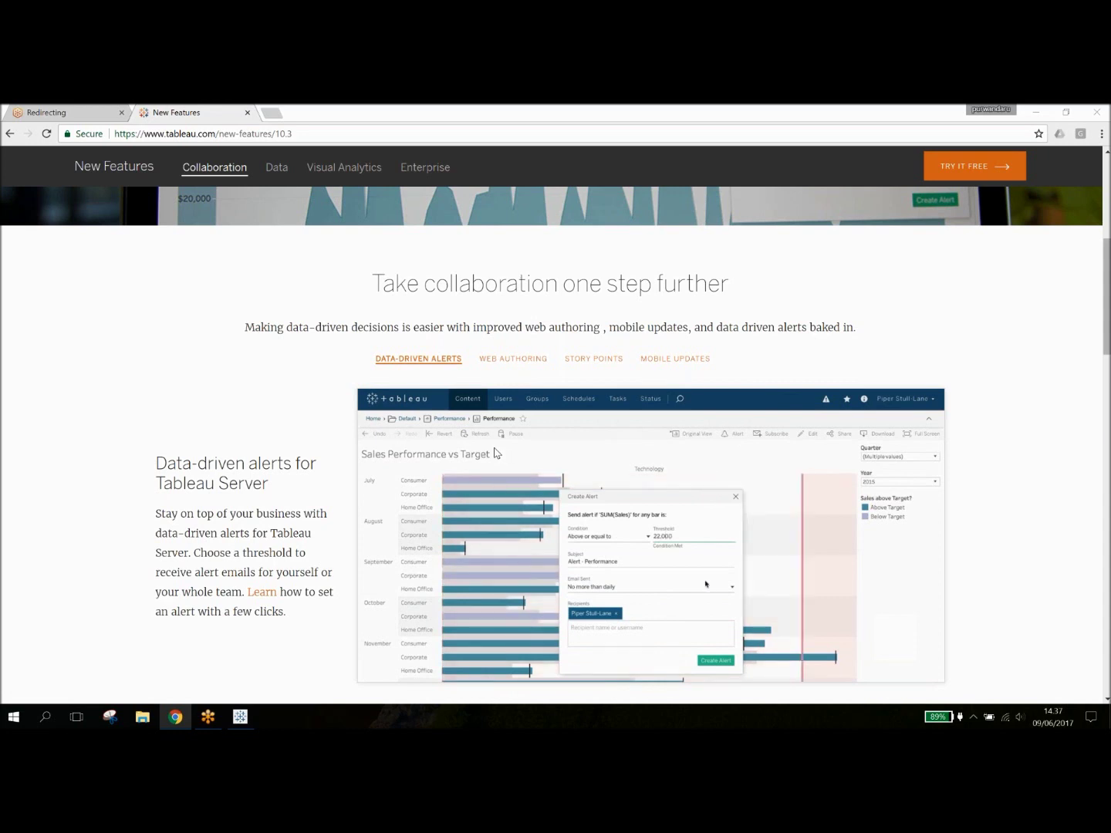
pyautogui.scroll(-1, 496, 453)
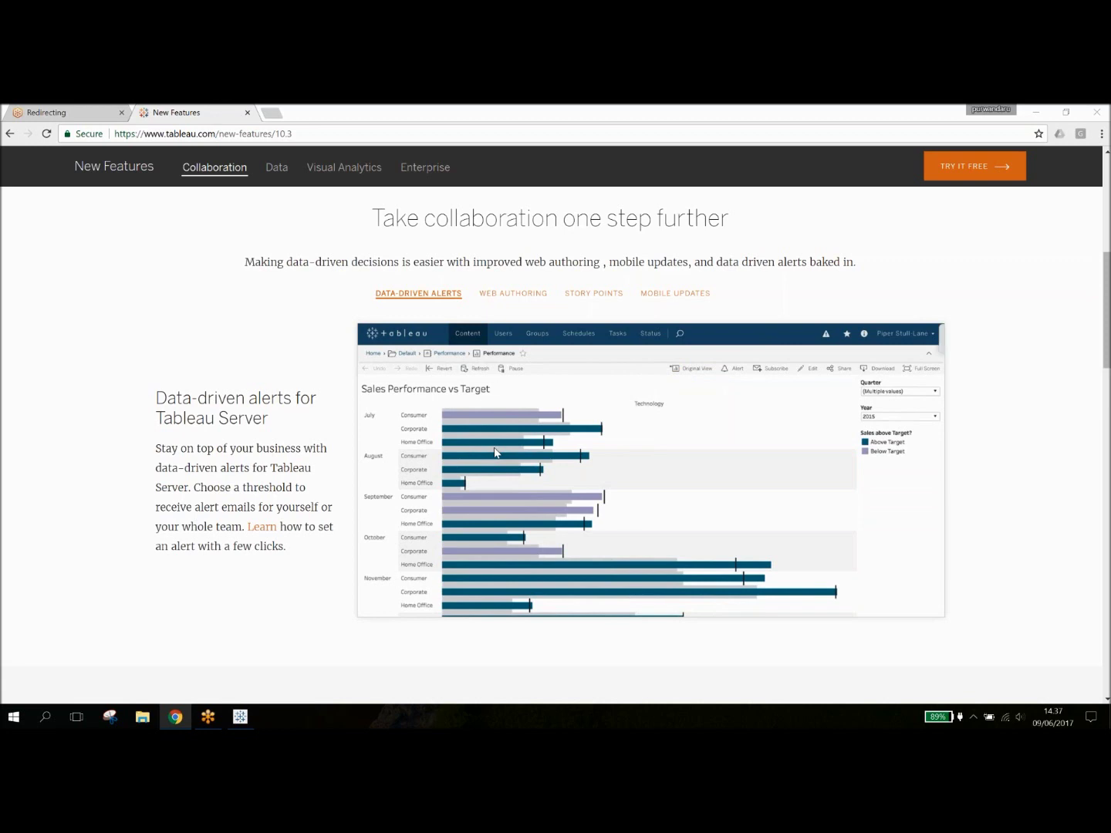
pyautogui.scroll(-2, 496, 452)
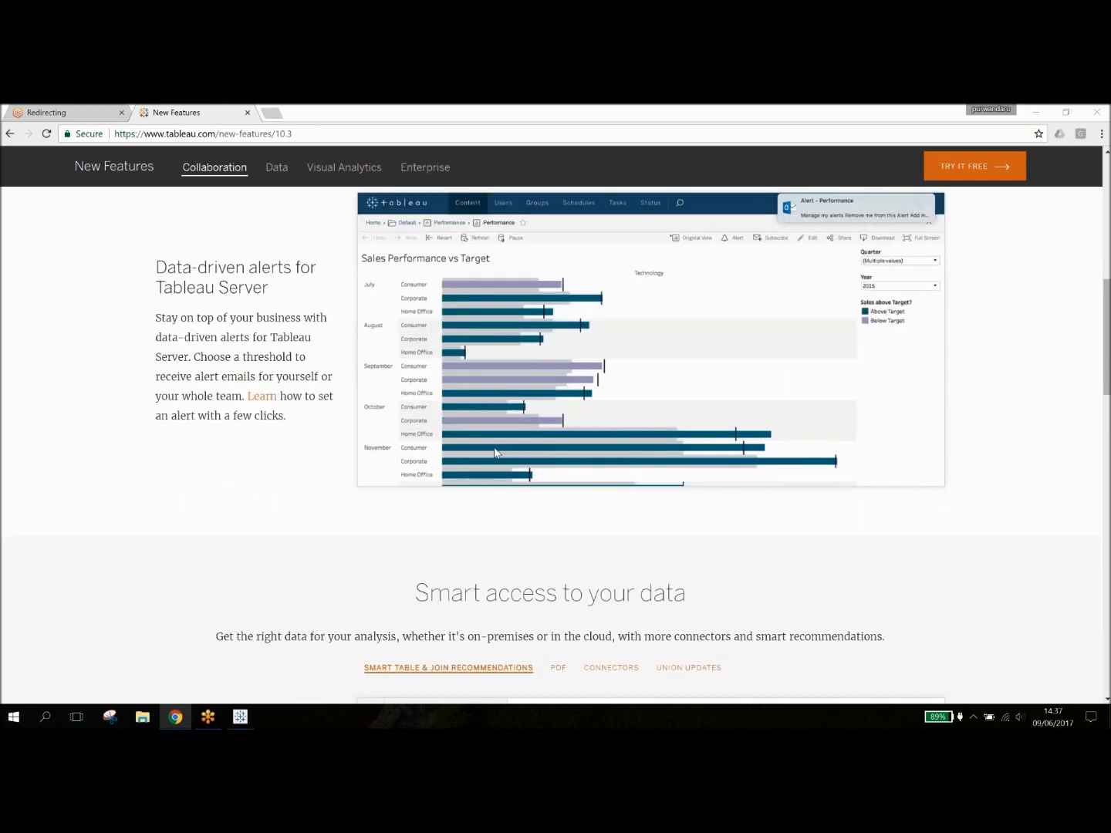
# Show the PDF connector feature under Smart access to your data and review its description and preview
pyautogui.scroll(-4, 494, 452)
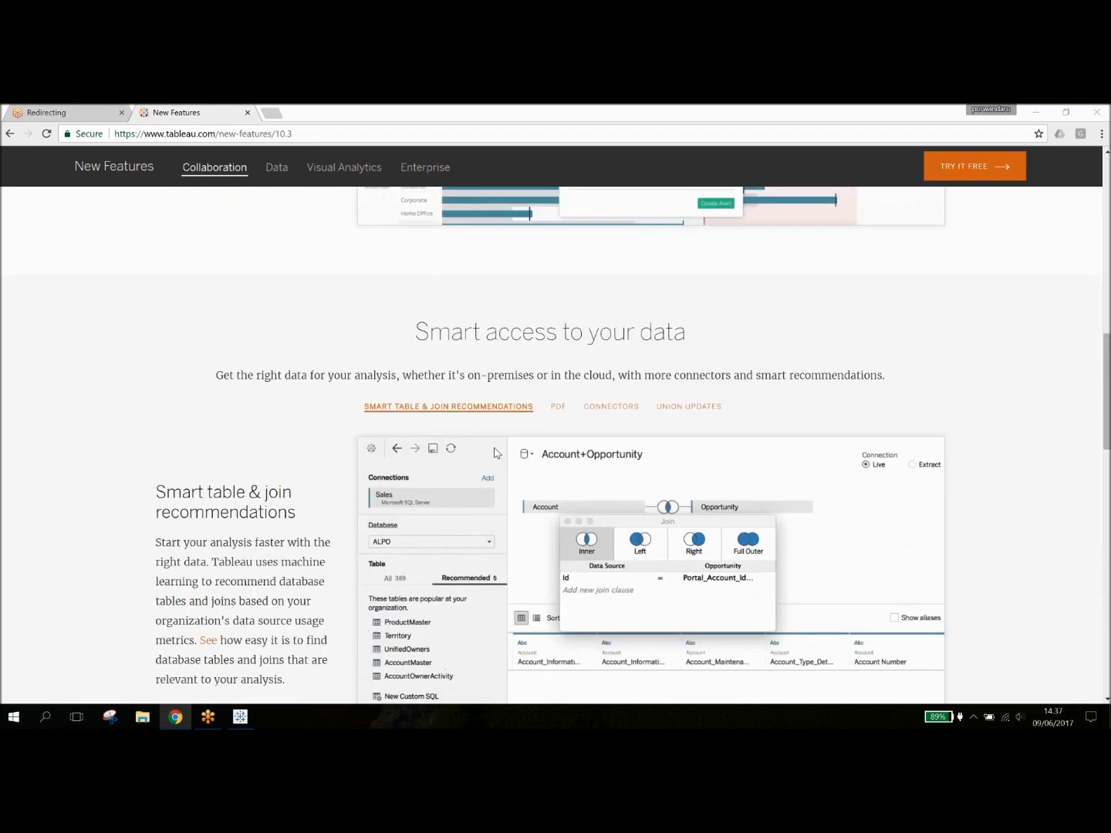
pyautogui.scroll(-2, 495, 452)
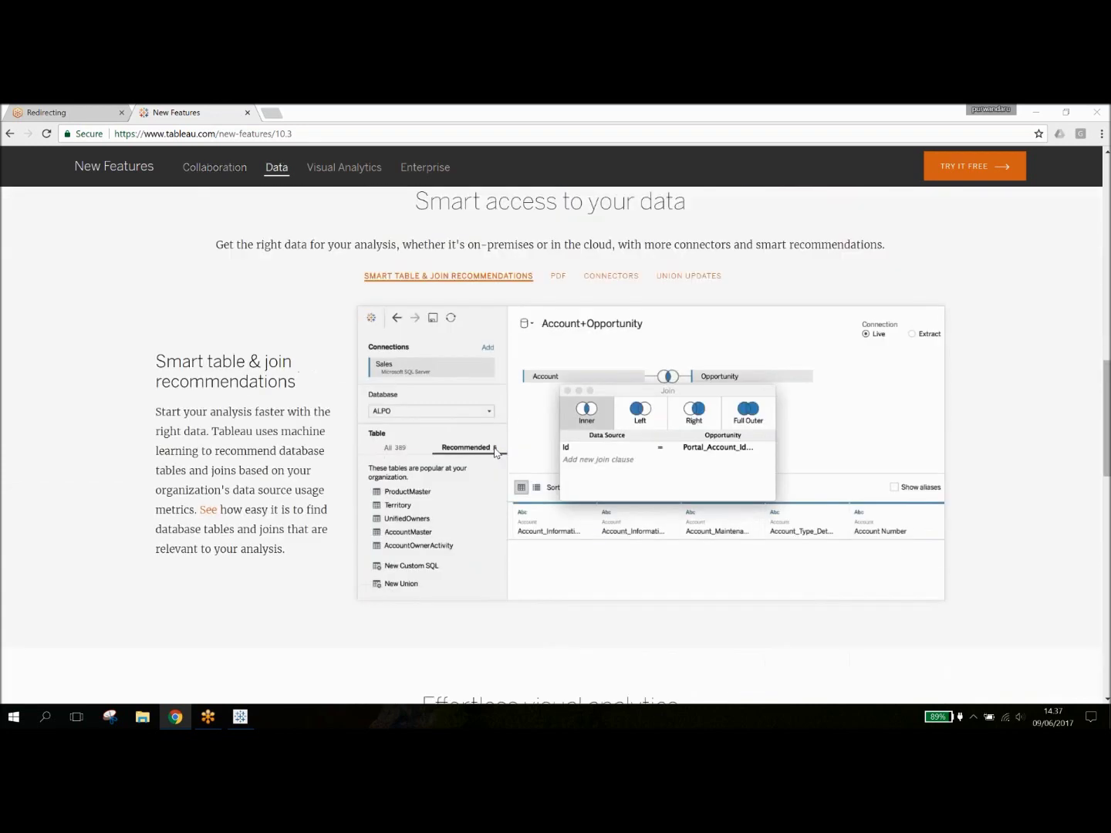
pyautogui.click(561, 279)
pyautogui.scroll(-1, 558, 347)
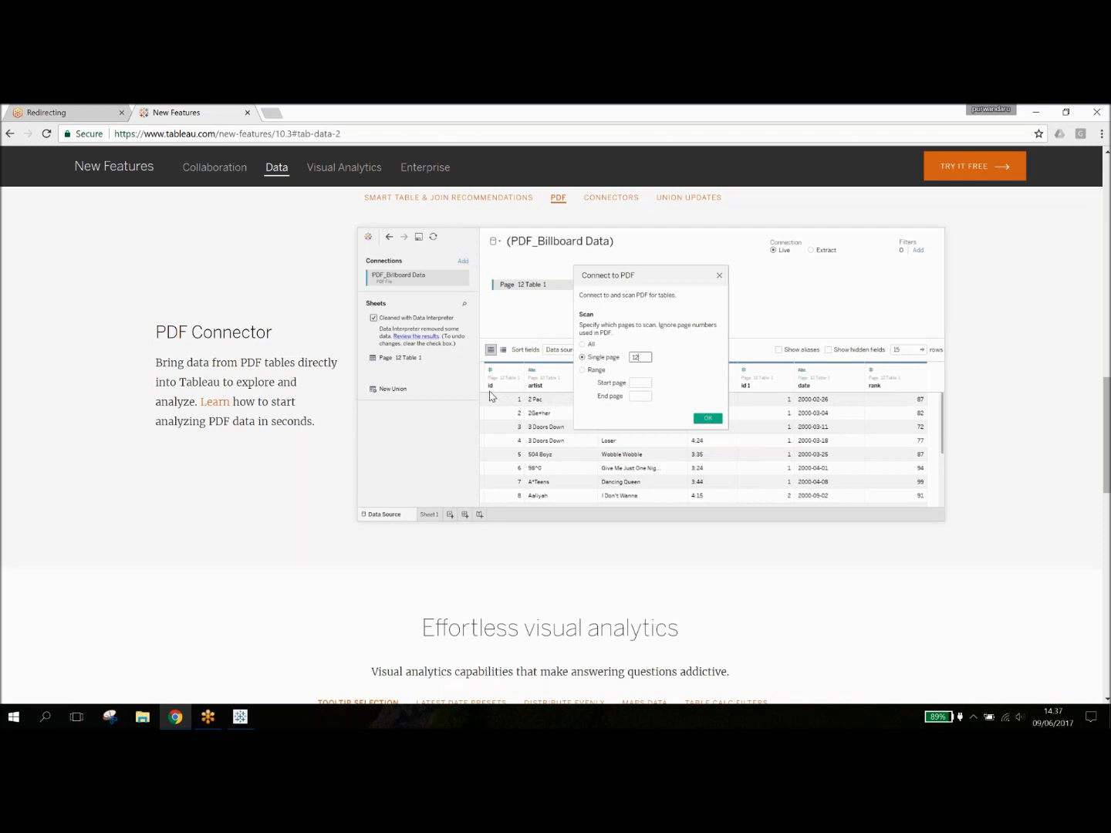
pyautogui.scroll(1, 489, 396)
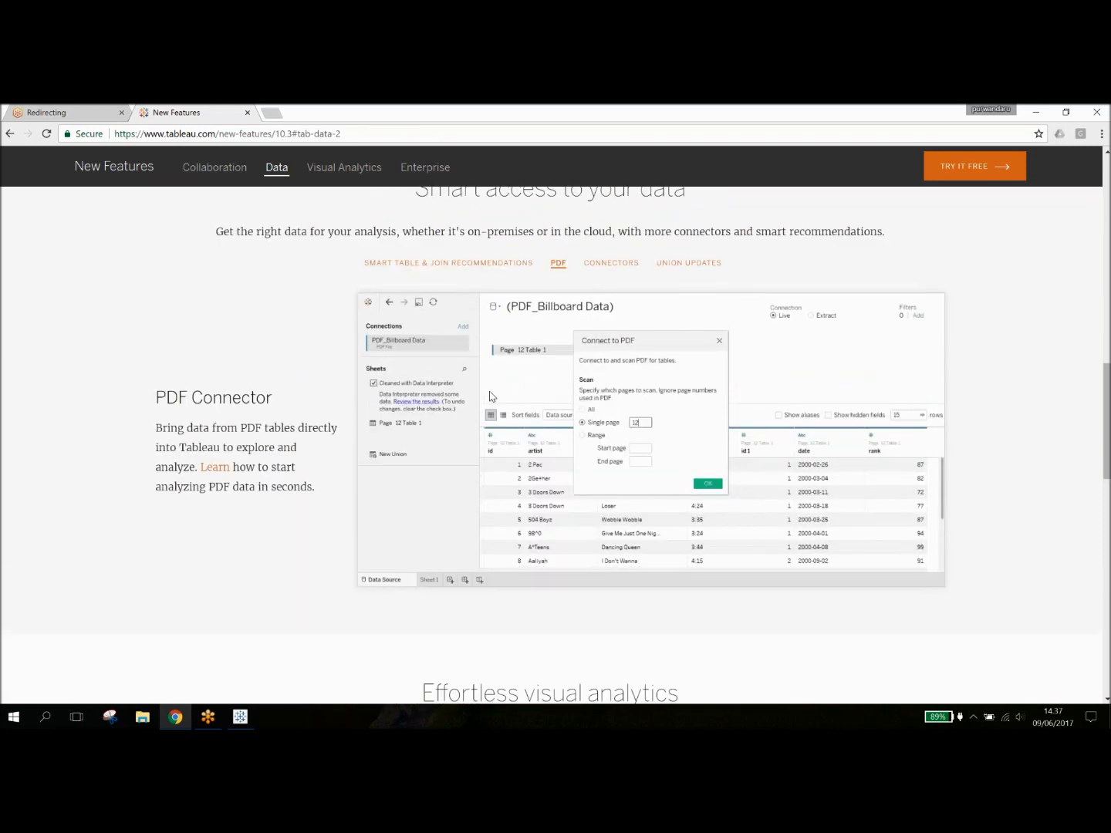
pyautogui.scroll(-1, 490, 396)
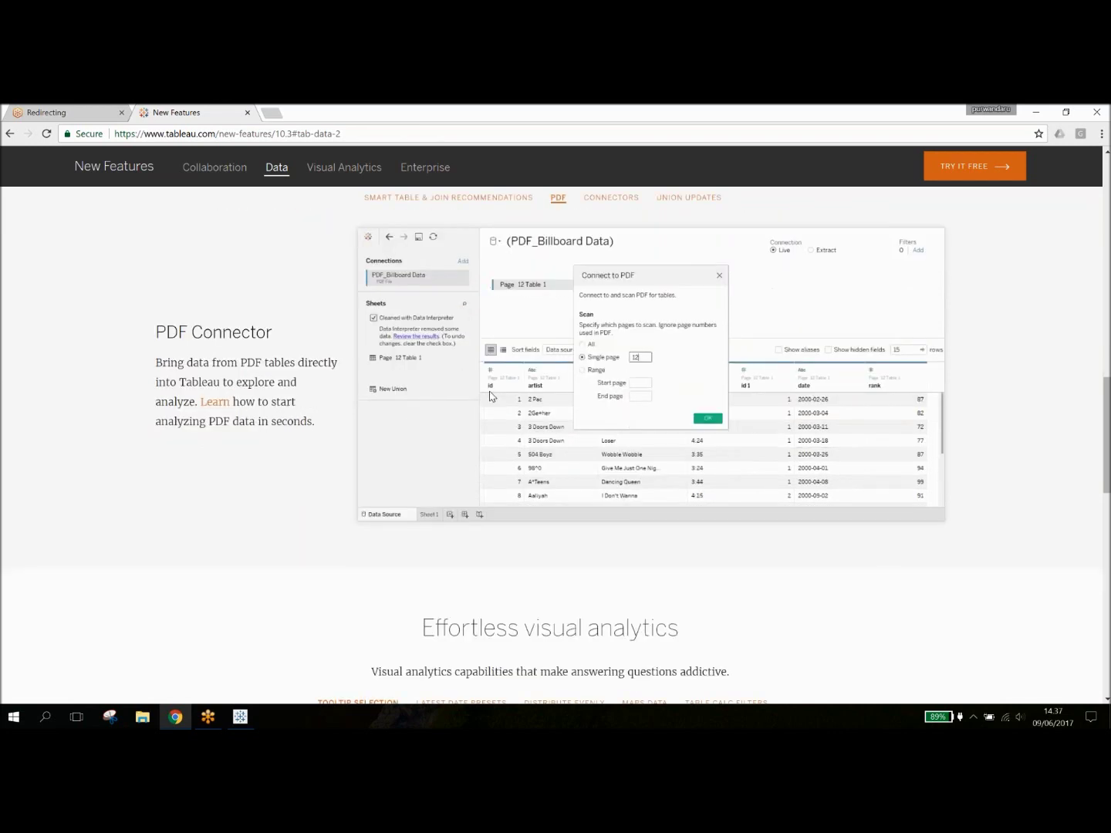
pyautogui.scroll(-1, 490, 396)
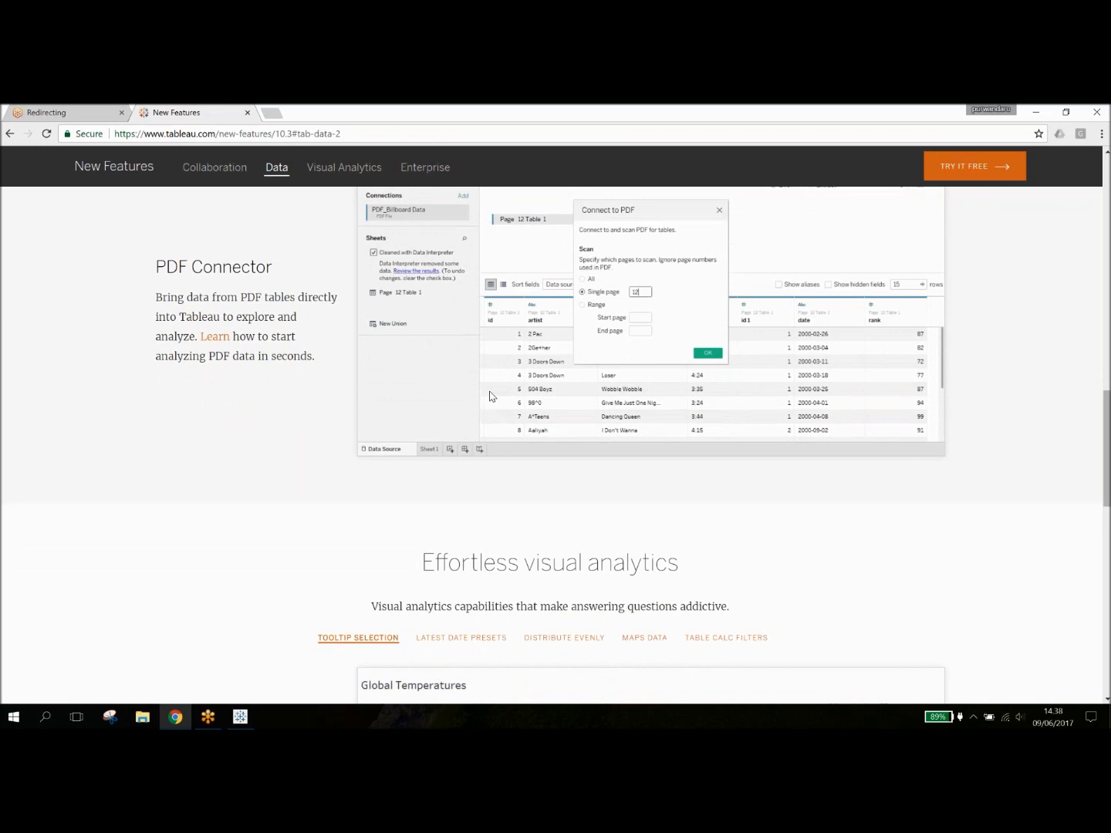
pyautogui.scroll(1, 490, 396)
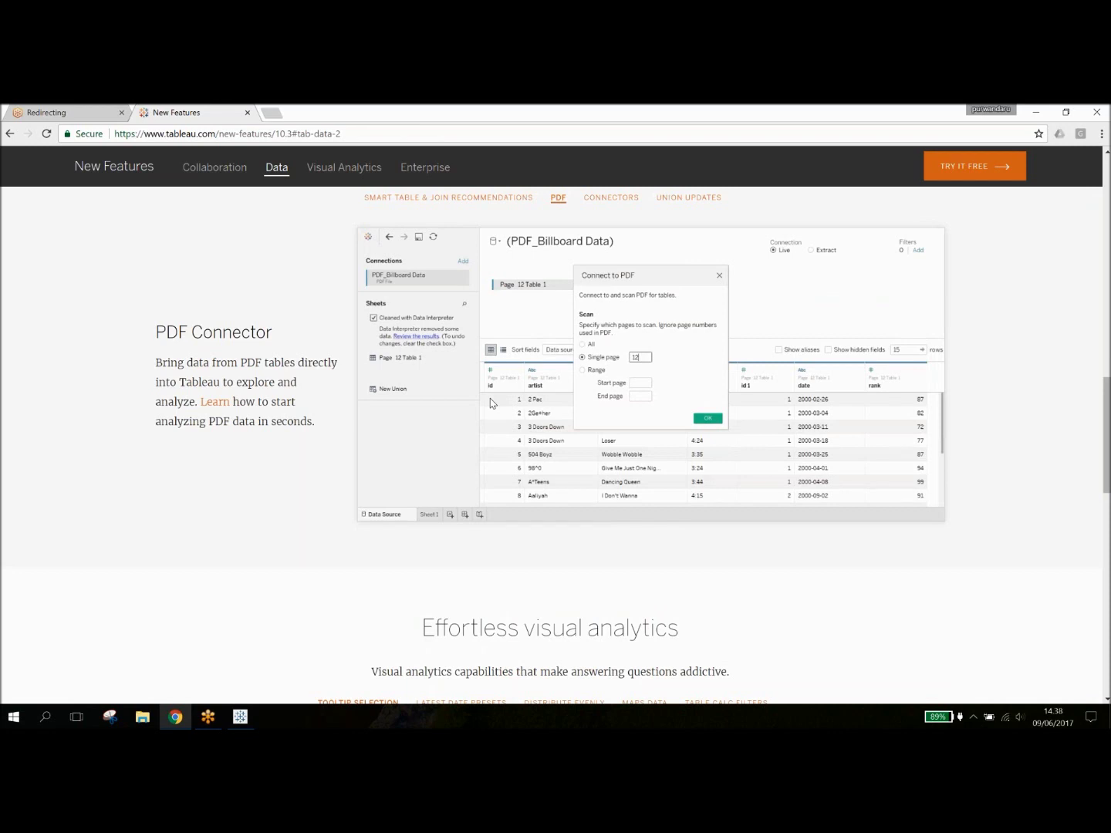
pyautogui.scroll(-1, 490, 398)
pyautogui.scroll(-1, 489, 402)
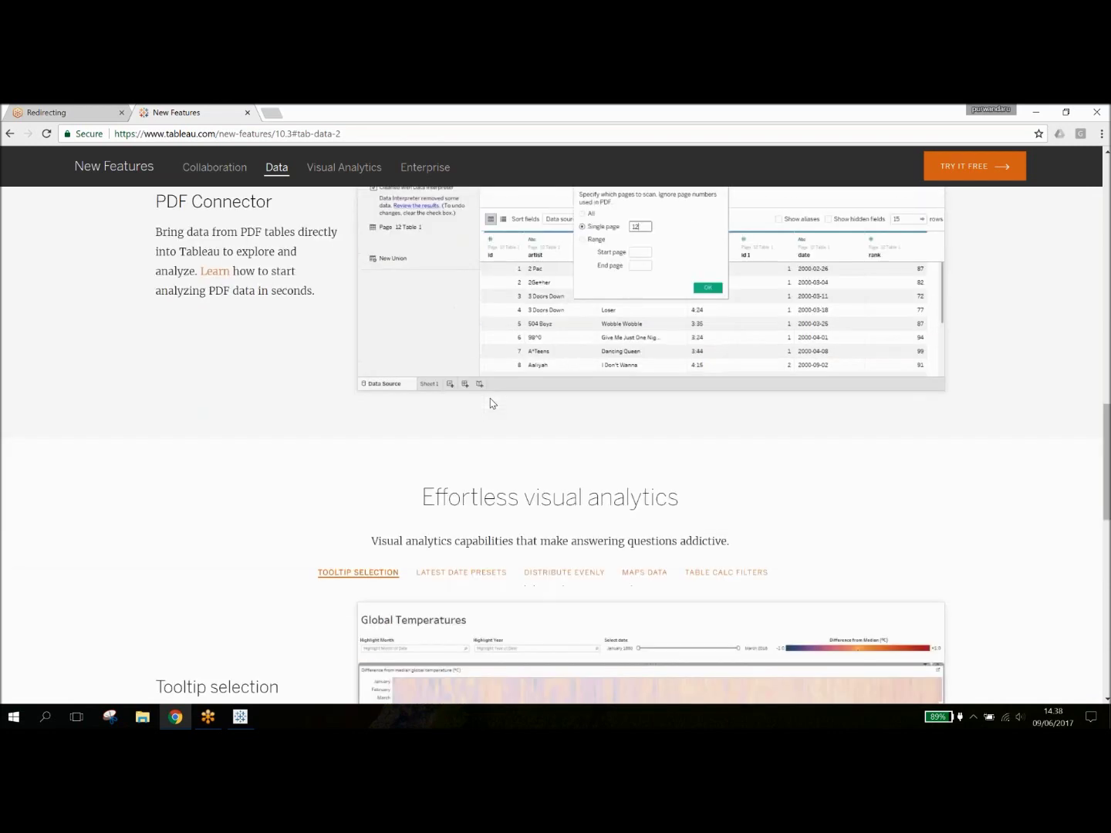
# Review the tooltip selection feature and the custom subscription schedules for Tableau Online, and return to the start of the page
pyautogui.scroll(-2, 489, 399)
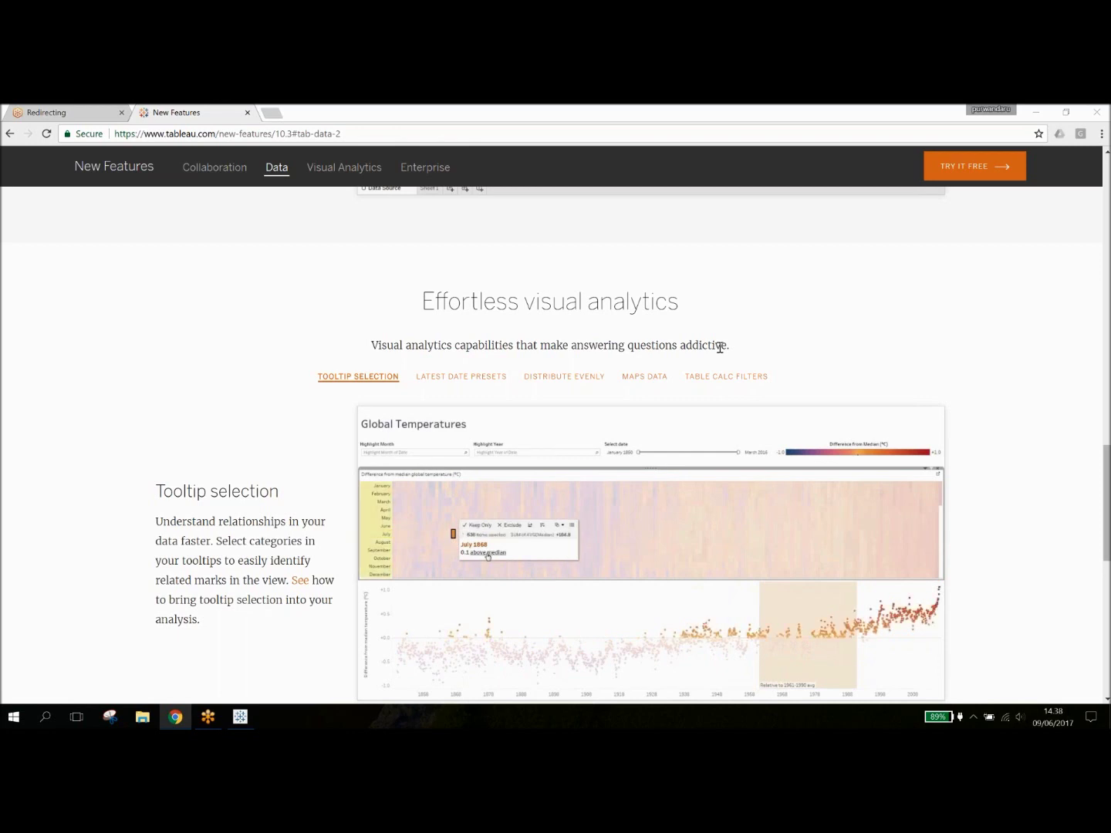
pyautogui.scroll(-1, 720, 347)
pyautogui.scroll(-1, 720, 348)
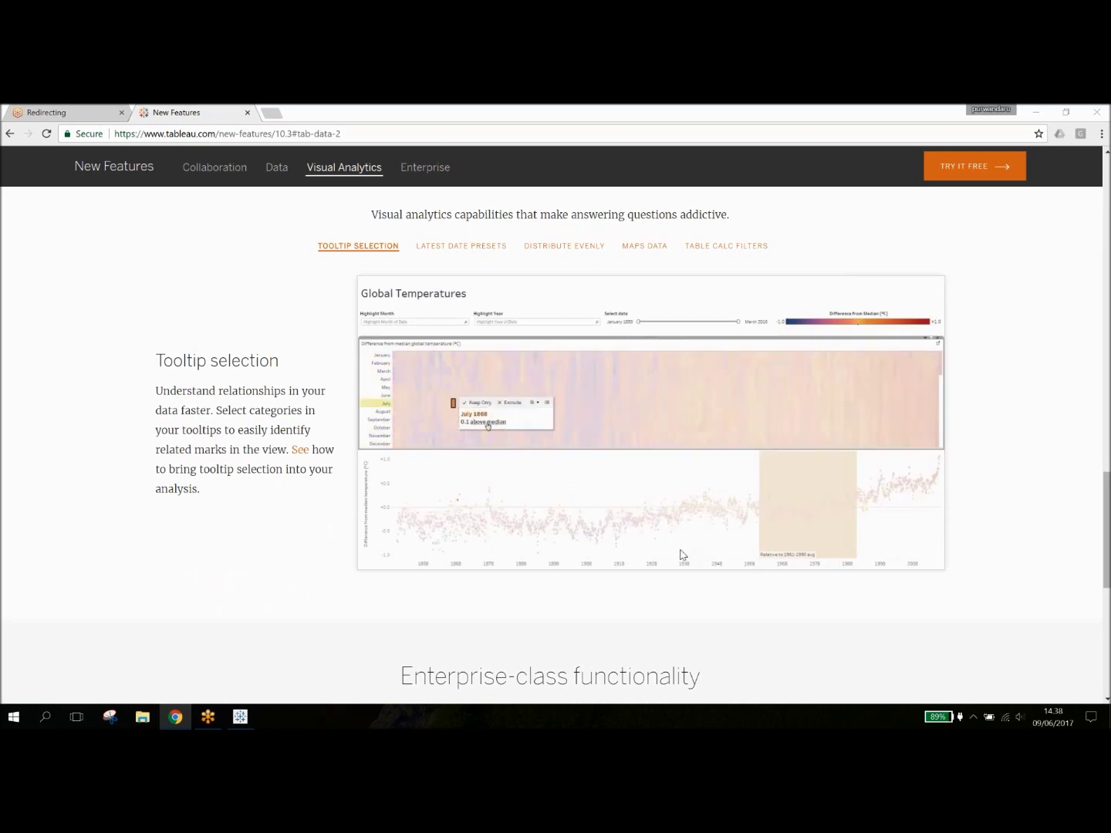
pyautogui.scroll(-1, 682, 554)
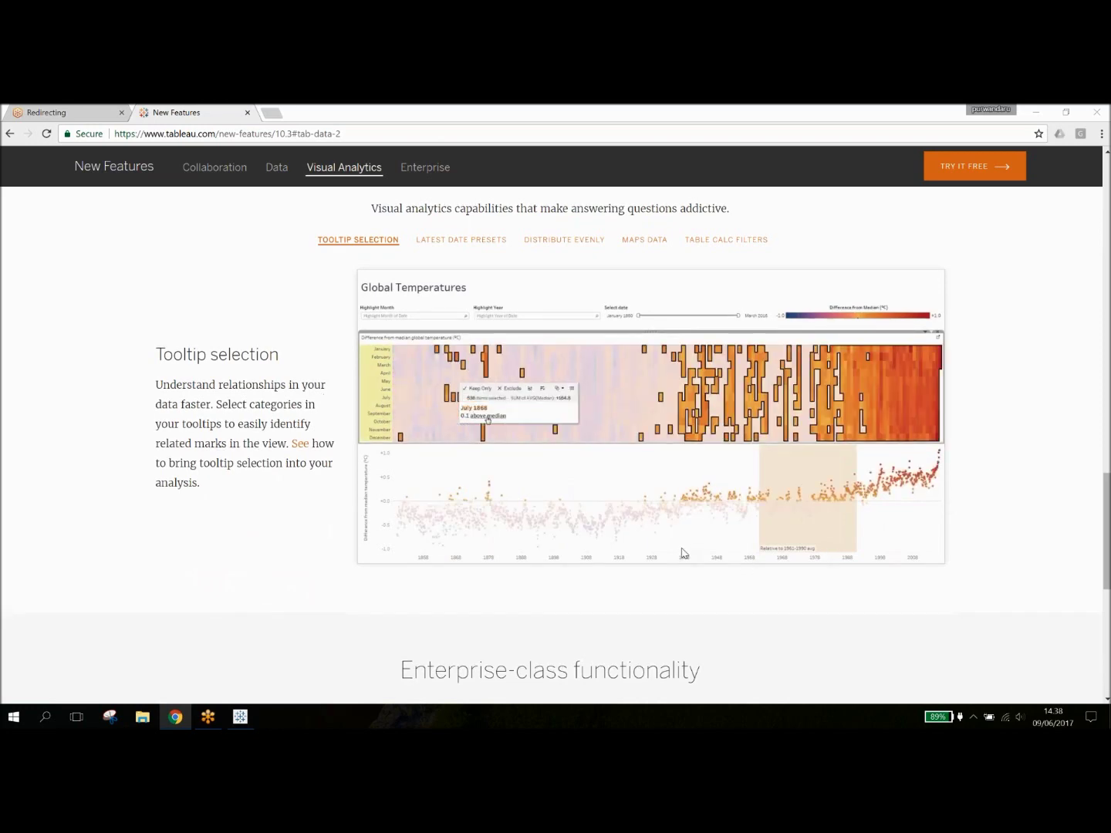
pyautogui.scroll(-5, 682, 554)
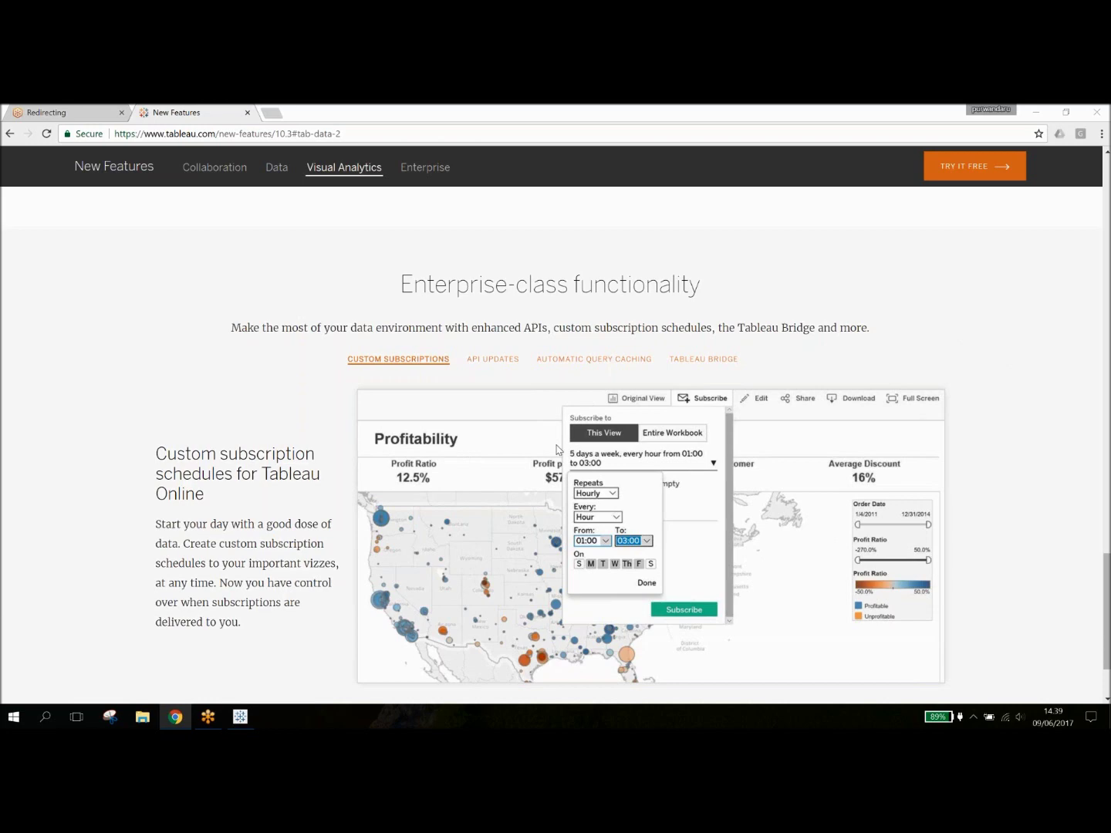
pyautogui.scroll(10, 559, 449)
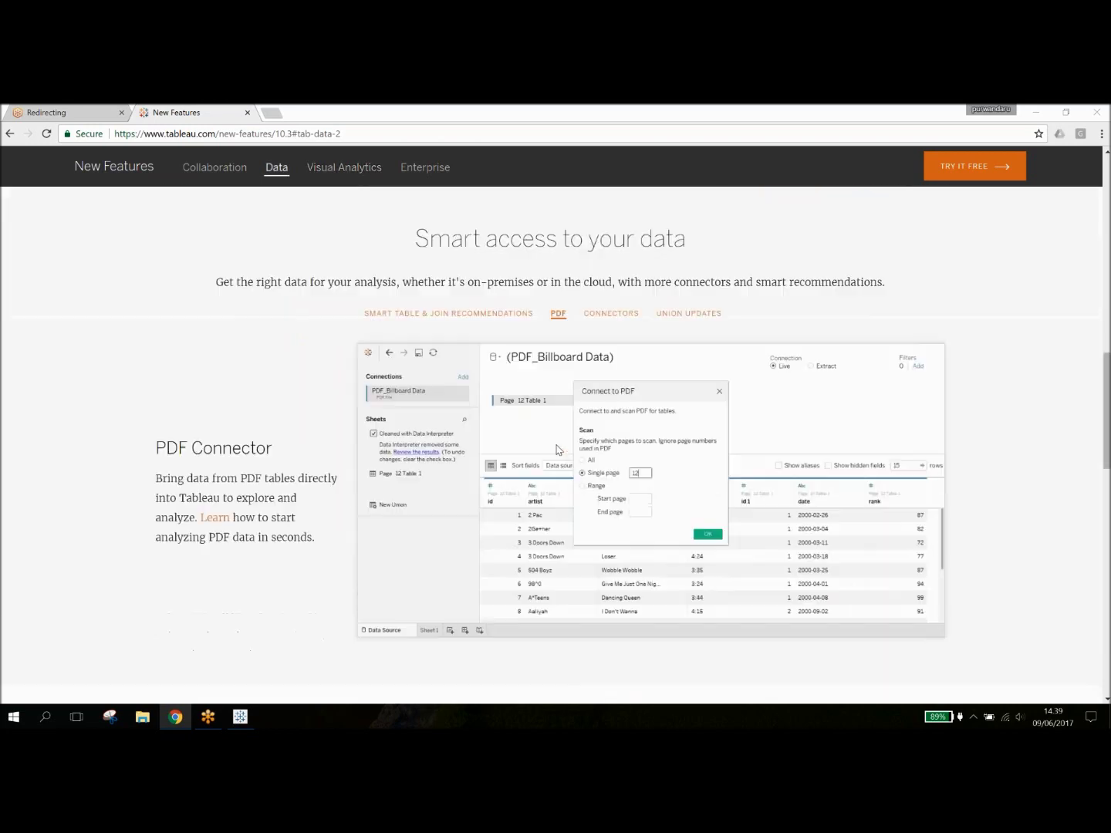
pyautogui.scroll(10, 560, 450)
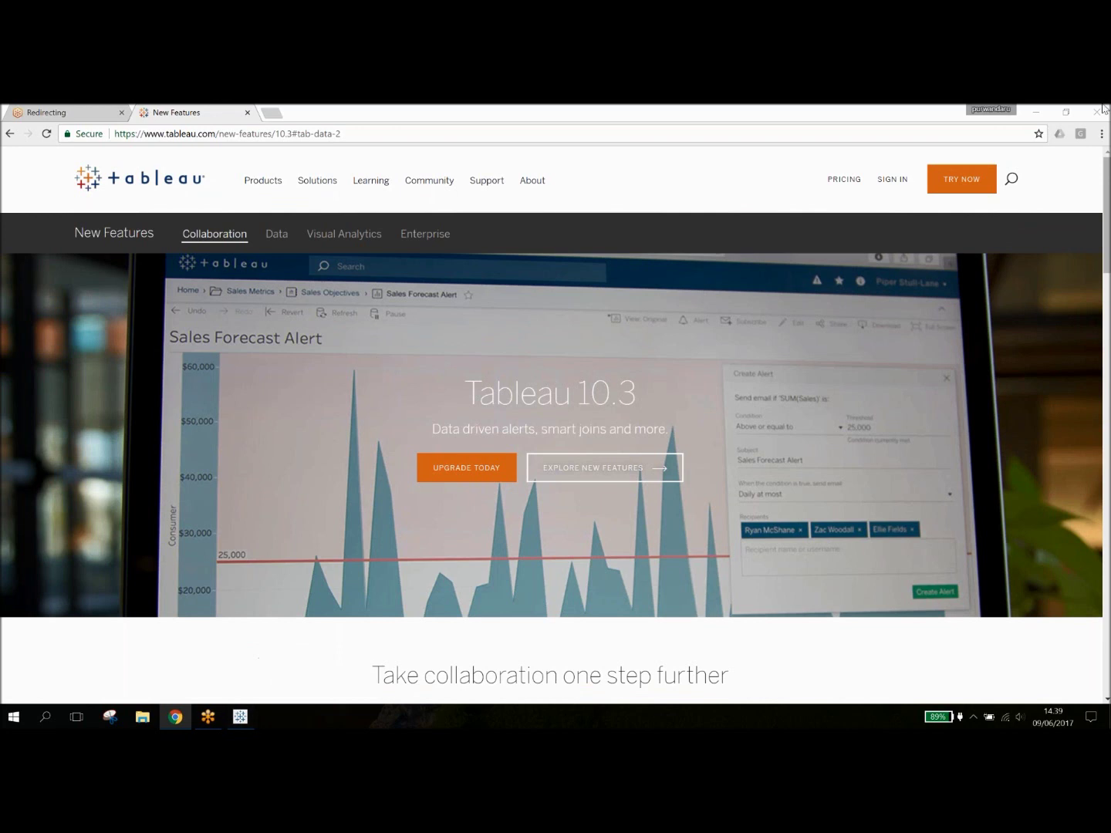
# Minimize the browser and Tableau windows and open the Produksi Batu Bara 2003-2010 PDF from the desktop
pyautogui.click(1038, 113)
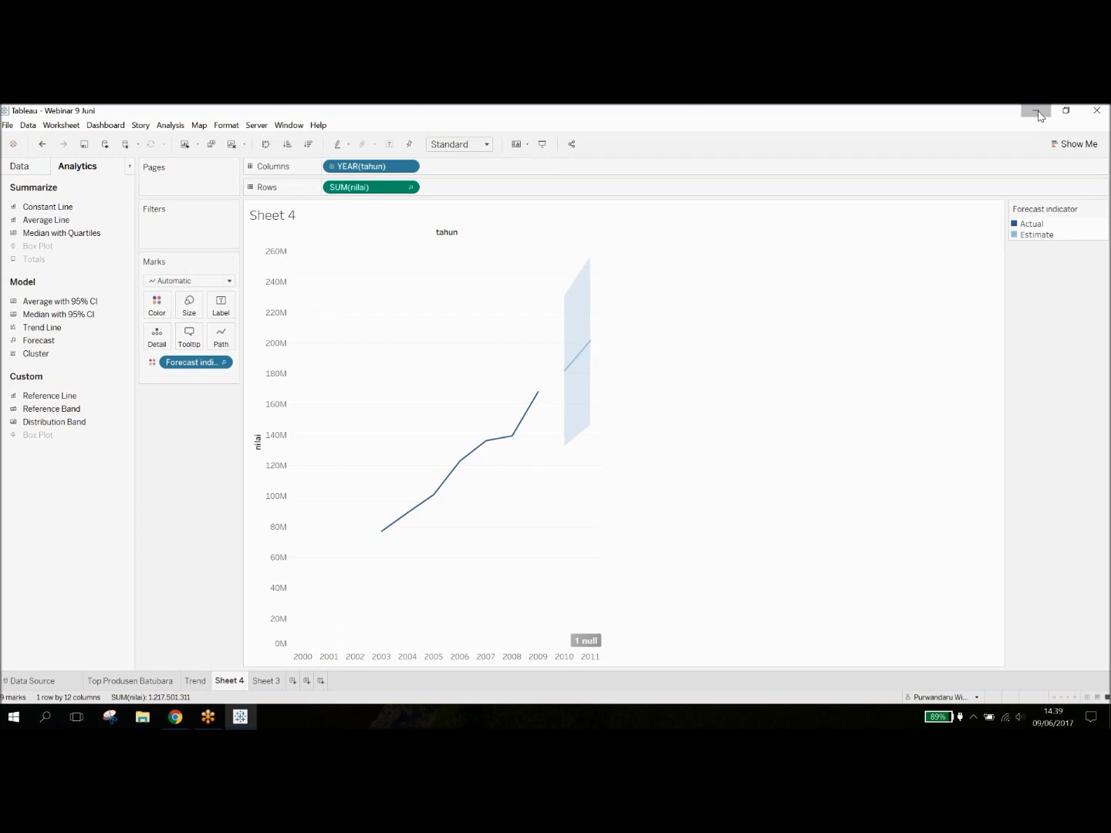
pyautogui.click(1037, 113)
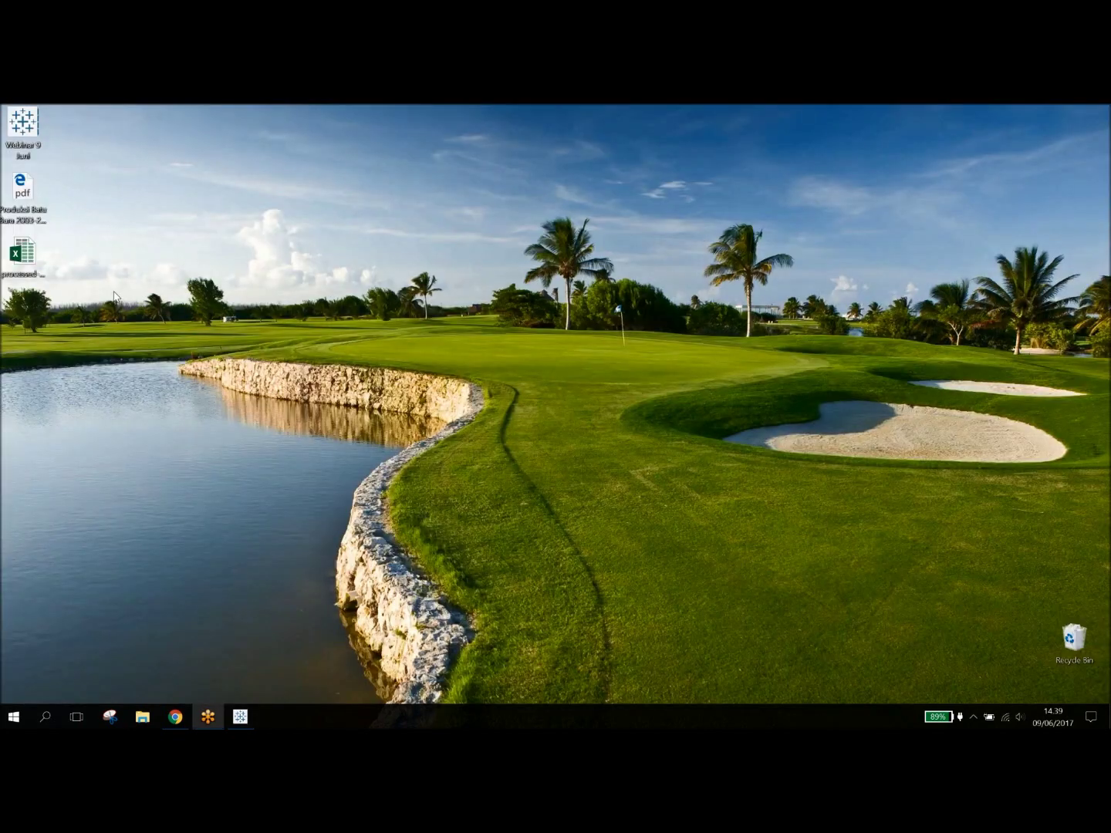
pyautogui.click(36, 190)
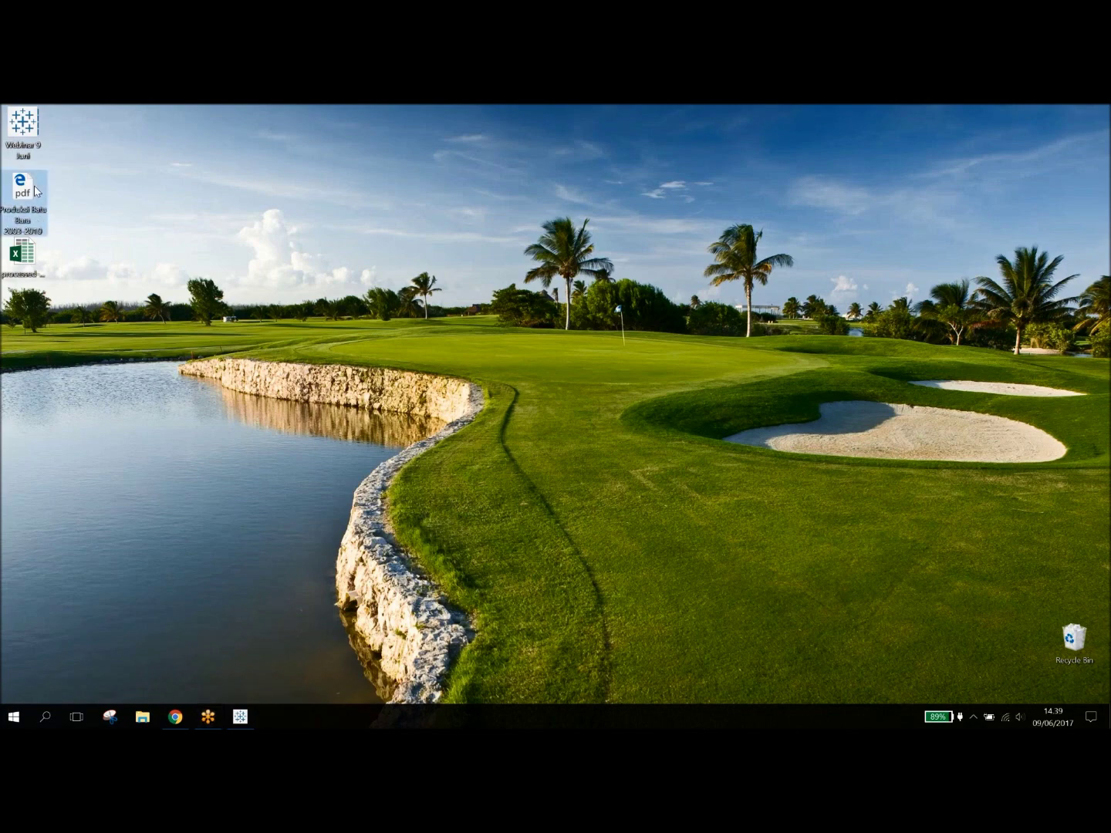
pyautogui.doubleClick(34, 185)
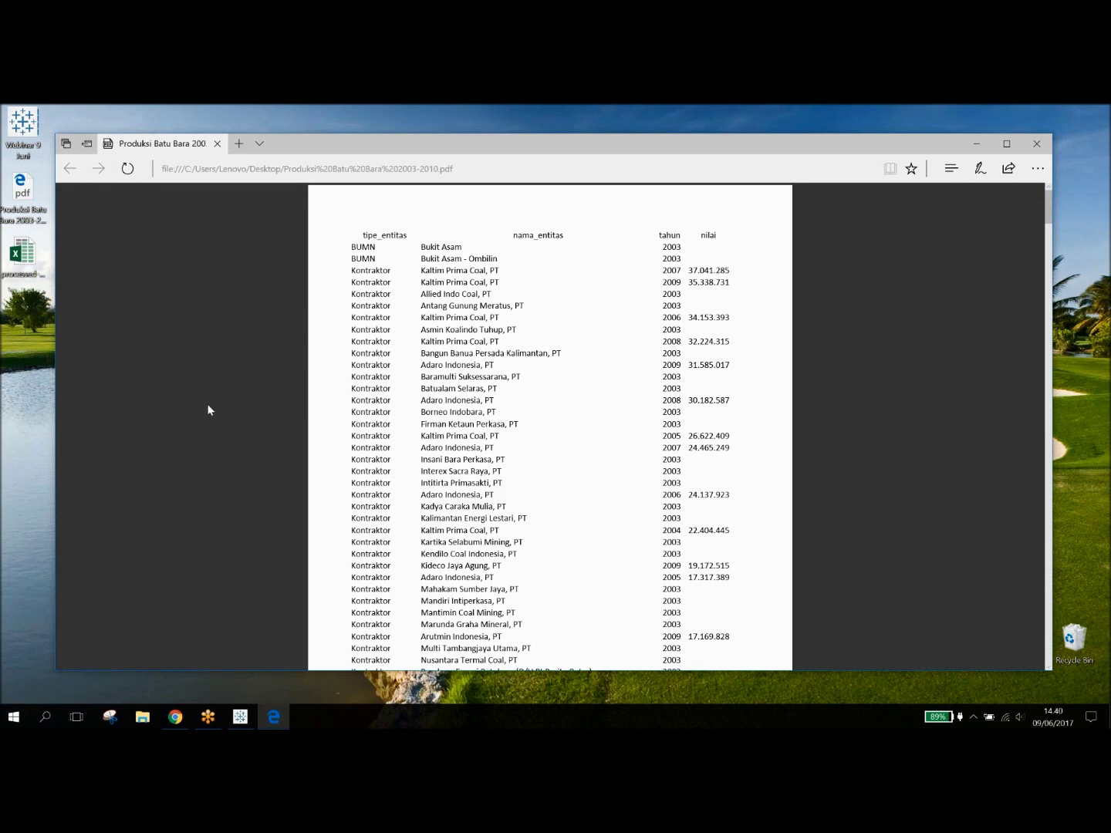
# Look through the coal production PDF's multi-page table of entity types, entity names, years and values
pyautogui.scroll(-4, 208, 405)
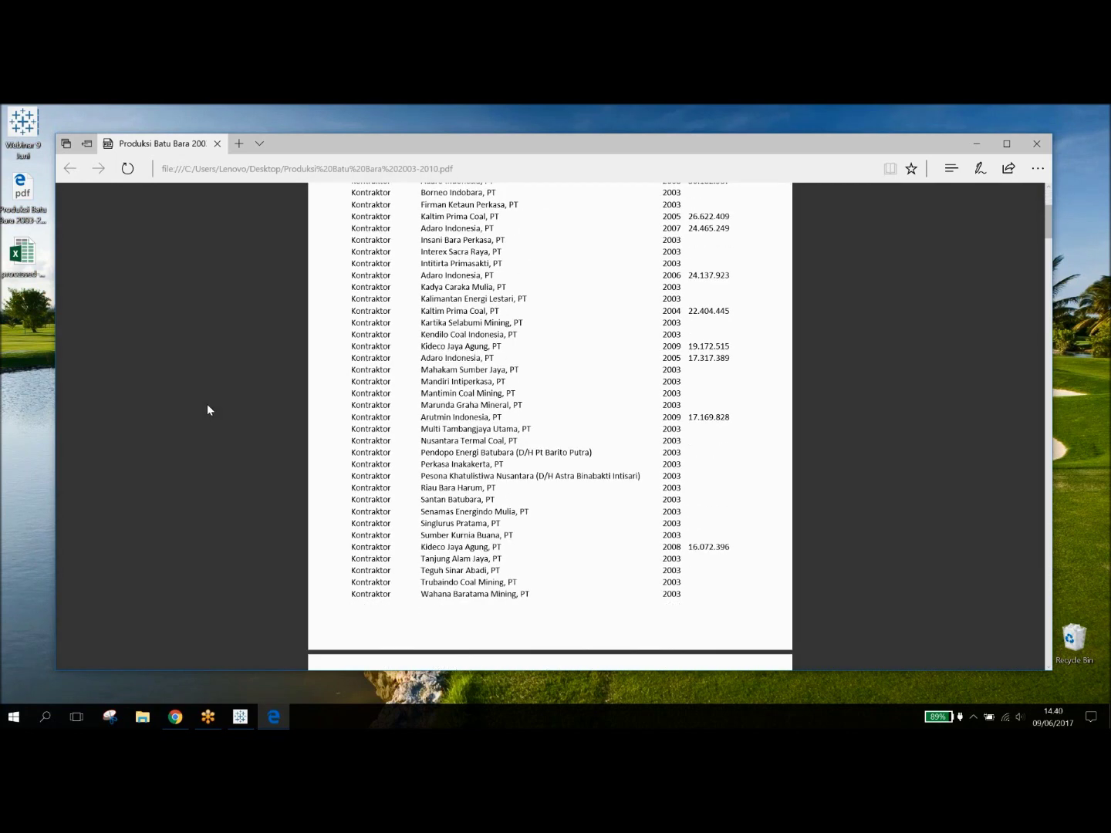
pyautogui.scroll(4, 202, 406)
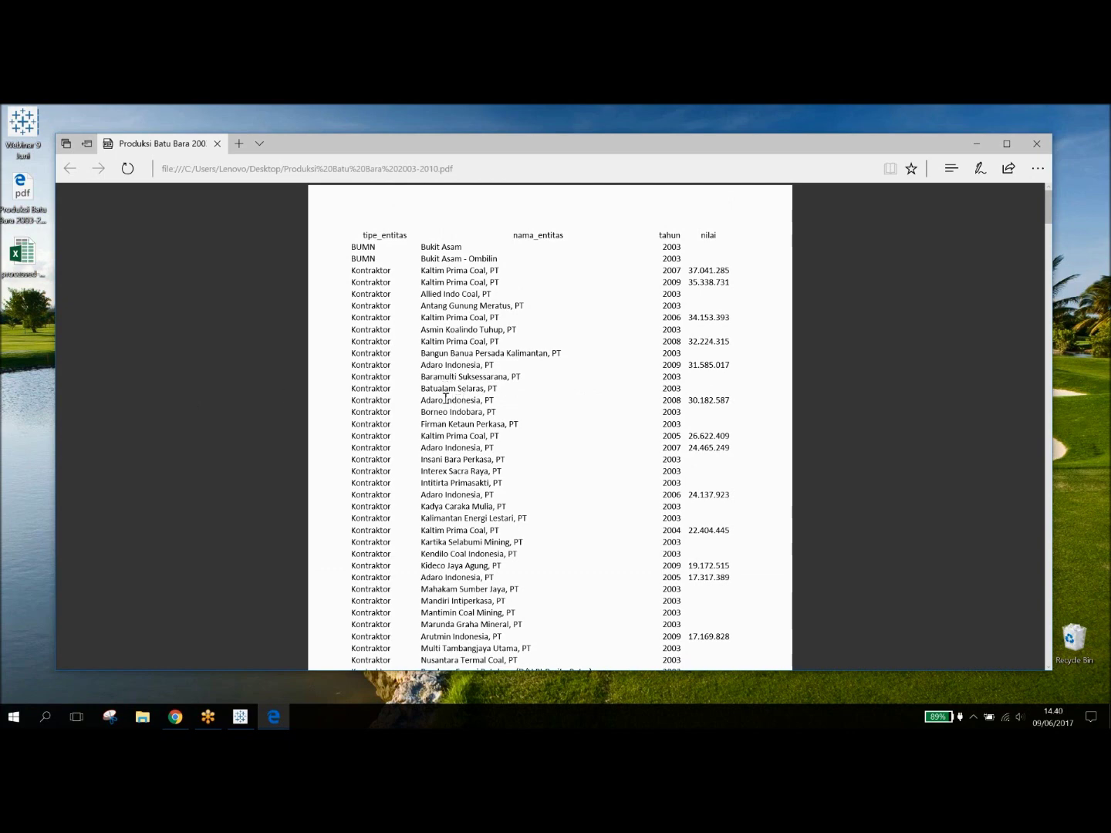
pyautogui.scroll(-8, 446, 398)
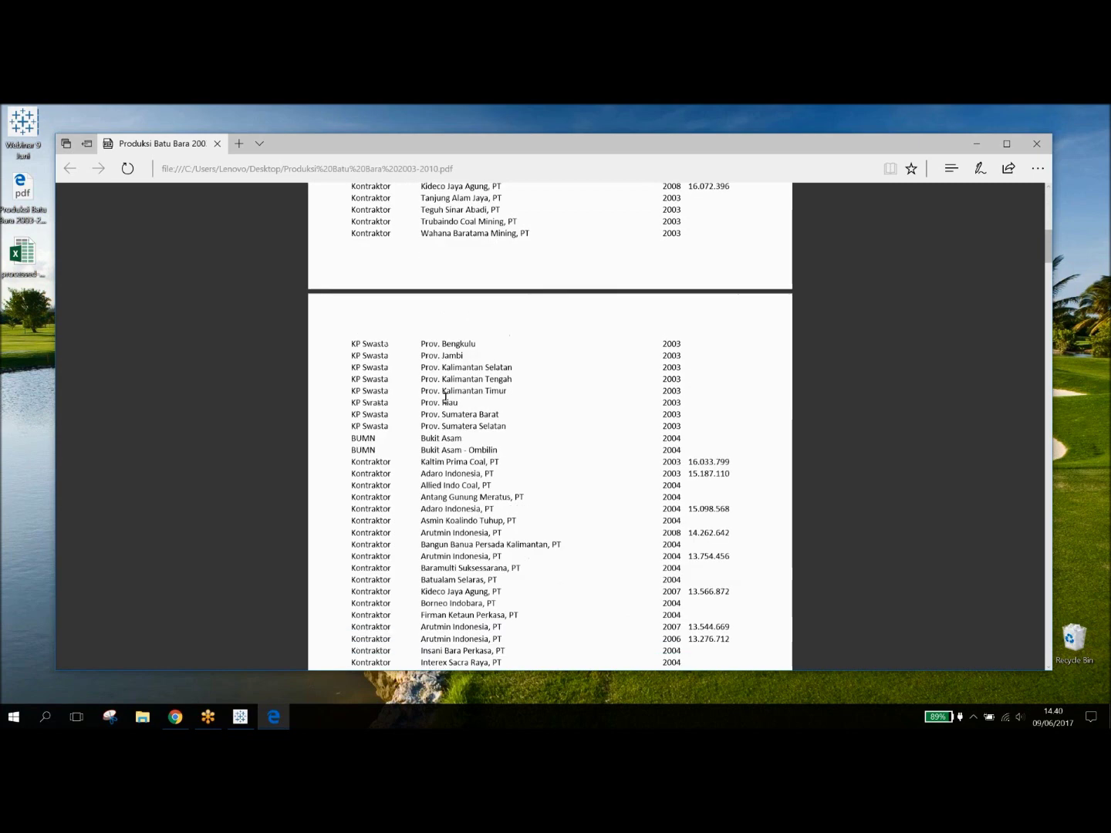
pyautogui.scroll(-8, 445, 399)
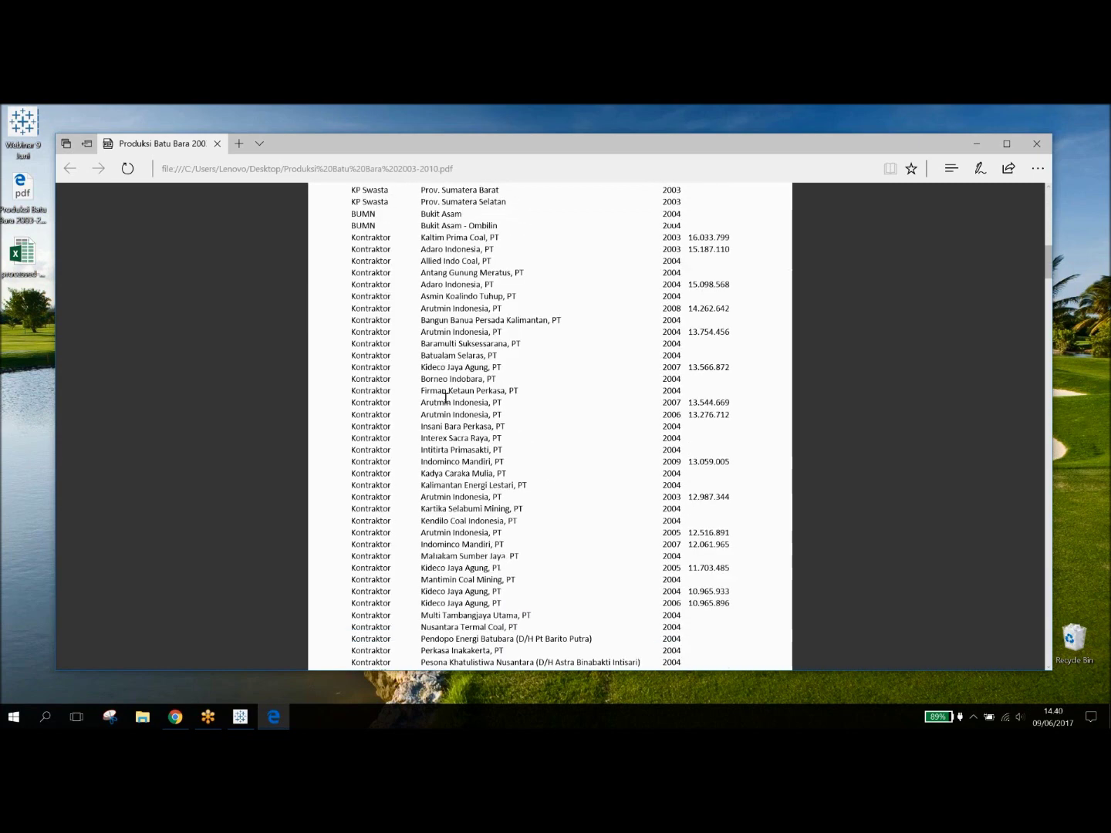
pyautogui.scroll(-4, 446, 399)
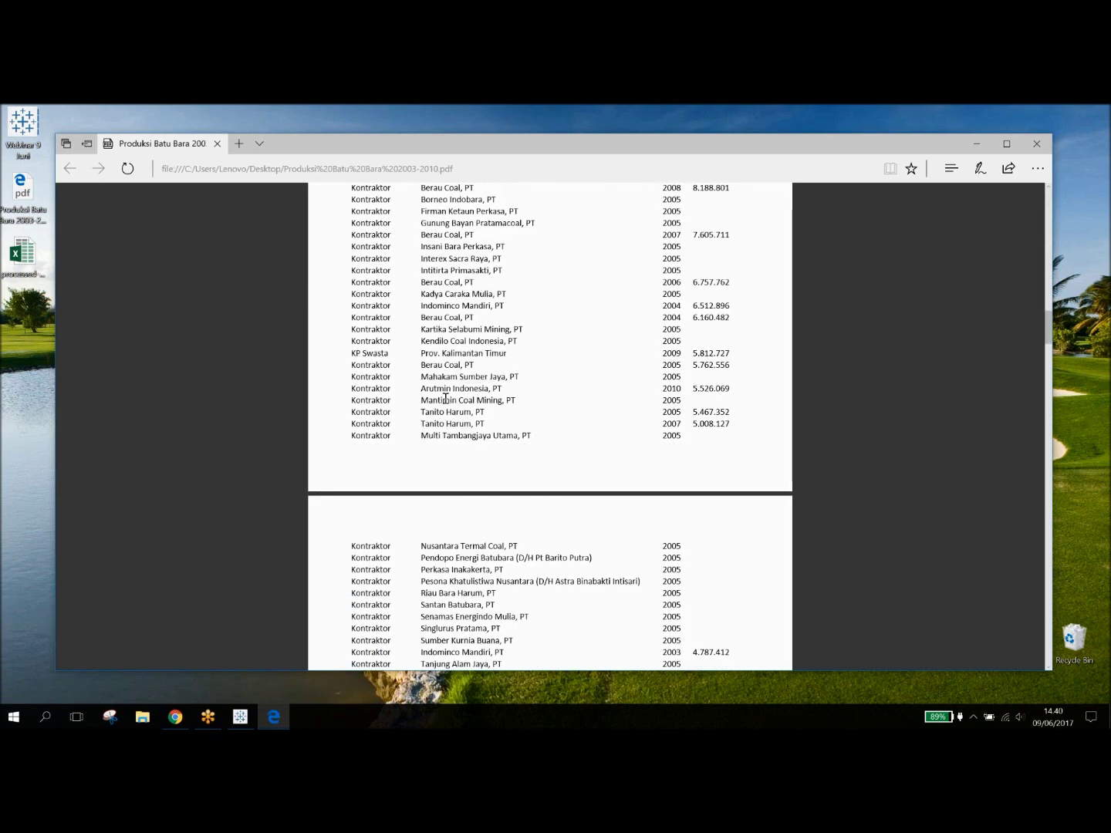
pyautogui.scroll(-10, 446, 398)
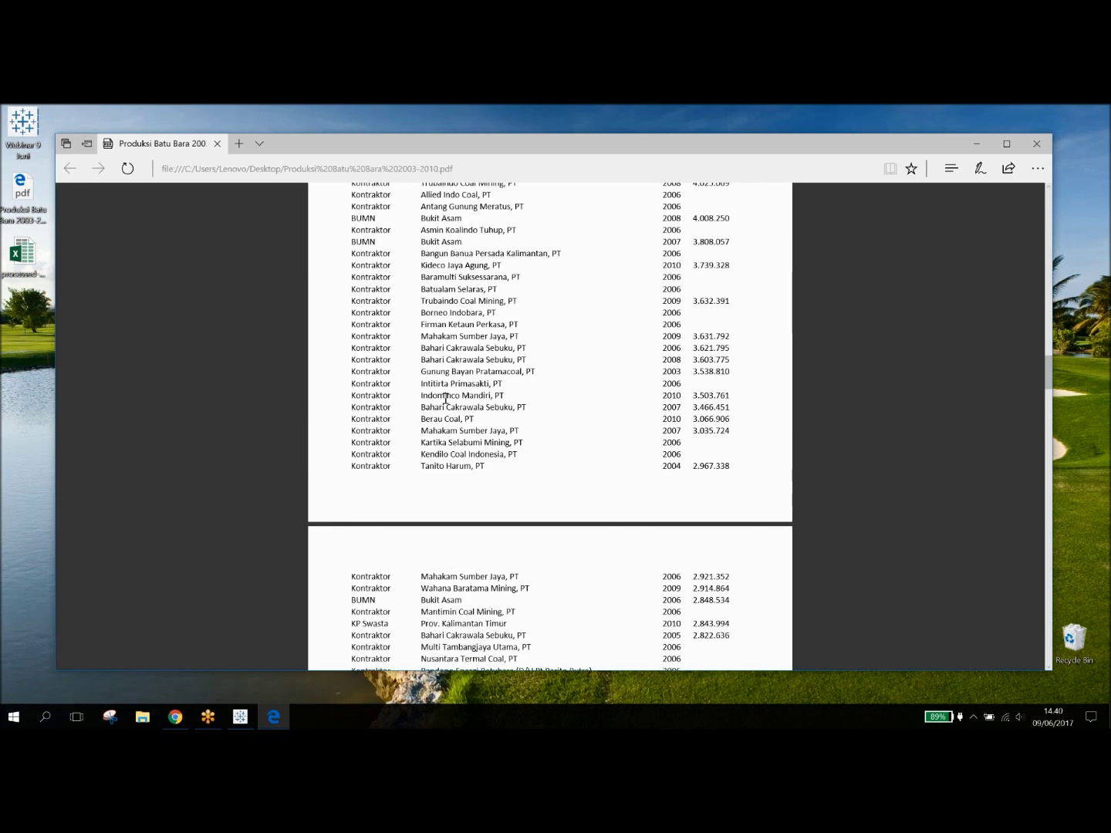
# Look through the remaining pages of the coal production table to the last rows of the PDF
pyautogui.scroll(-5, 445, 398)
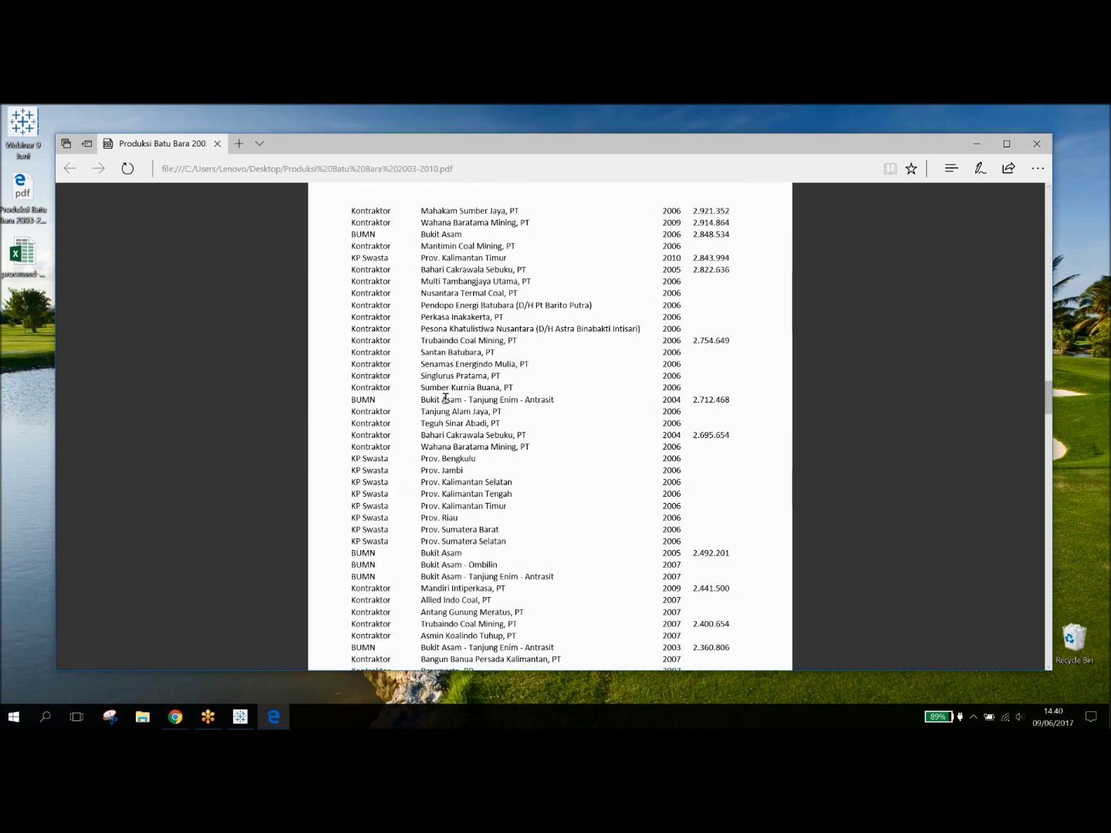
pyautogui.scroll(-2, 445, 399)
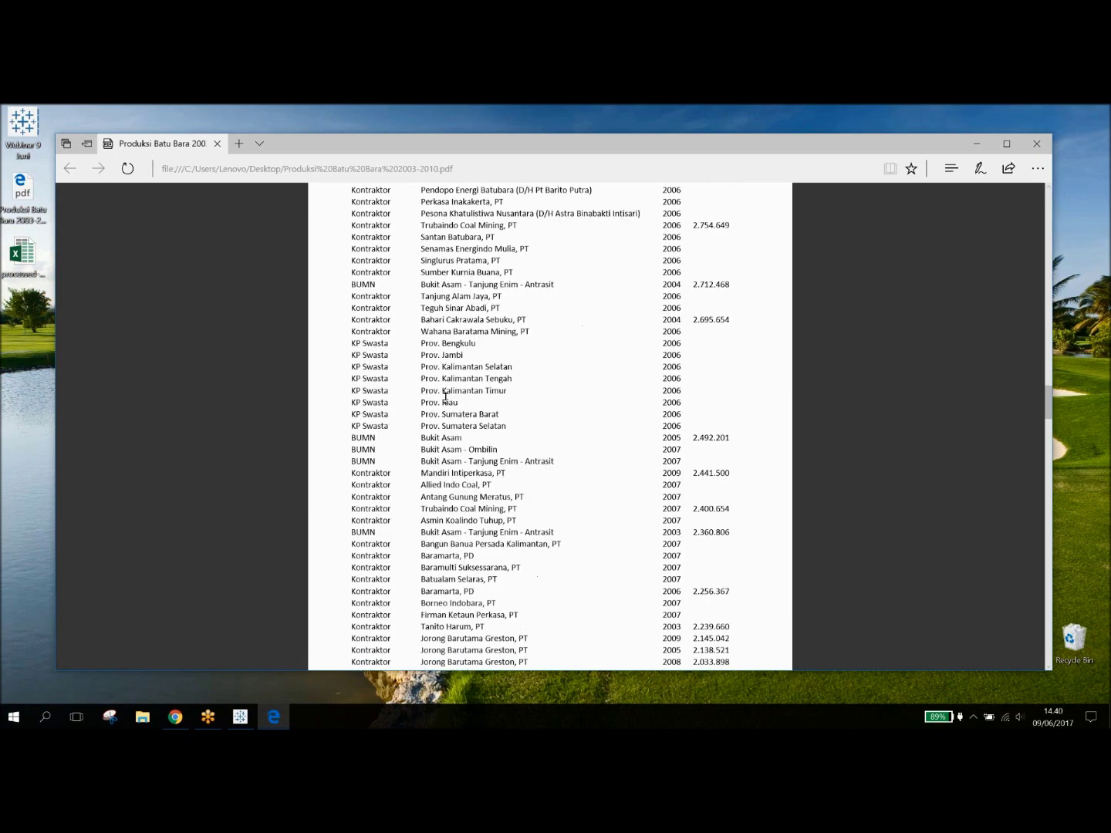
pyautogui.scroll(-5, 445, 398)
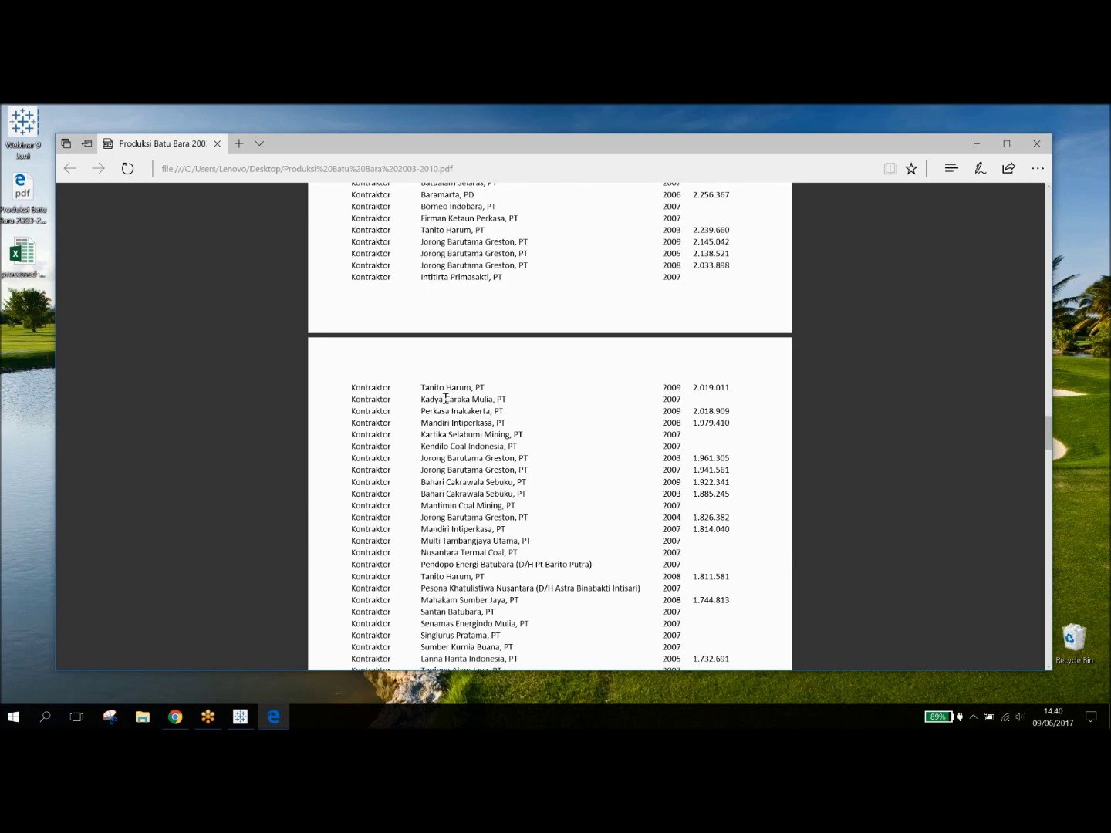
pyautogui.scroll(-12, 446, 399)
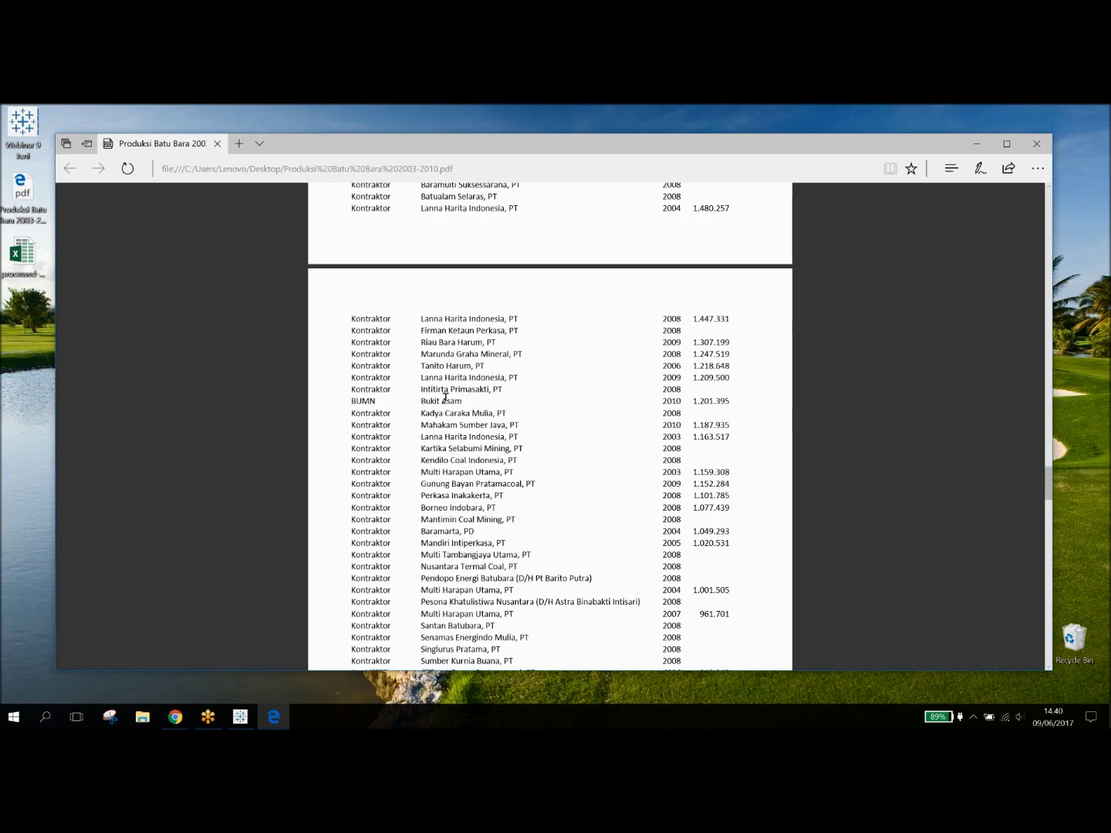
pyautogui.scroll(-12, 446, 399)
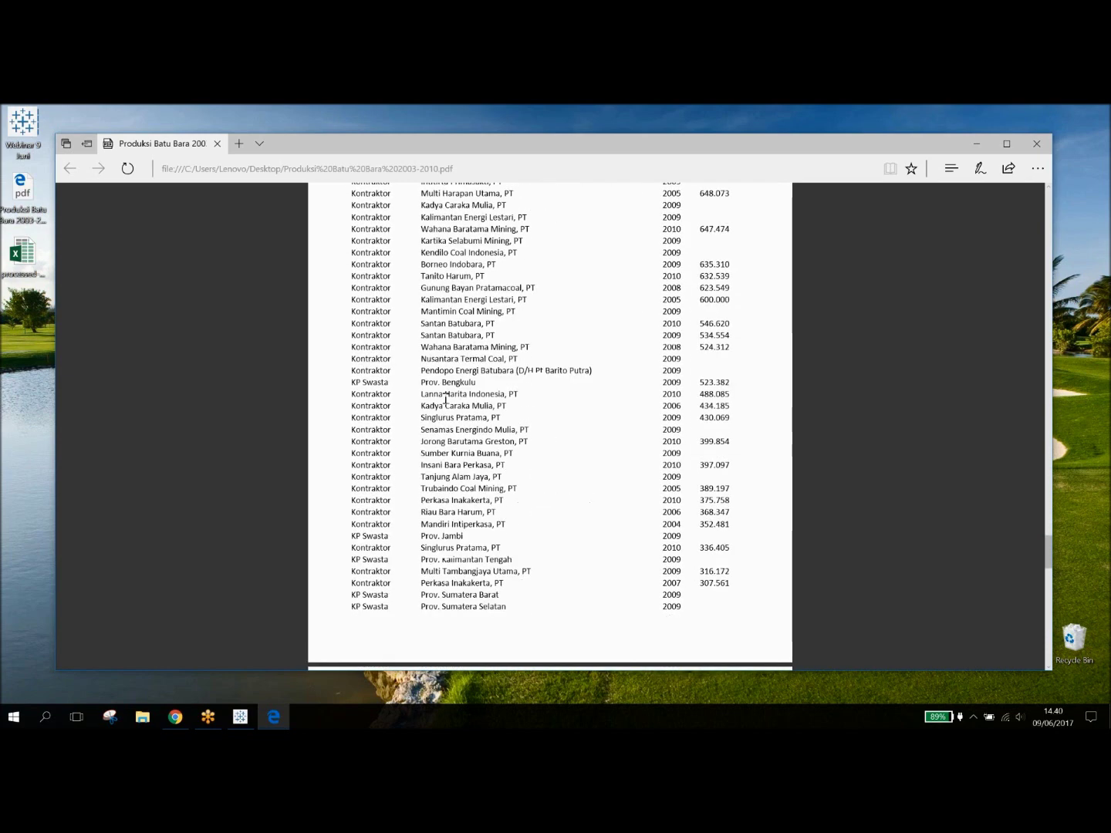
pyautogui.scroll(-5, 445, 399)
pyautogui.scroll(4, 446, 398)
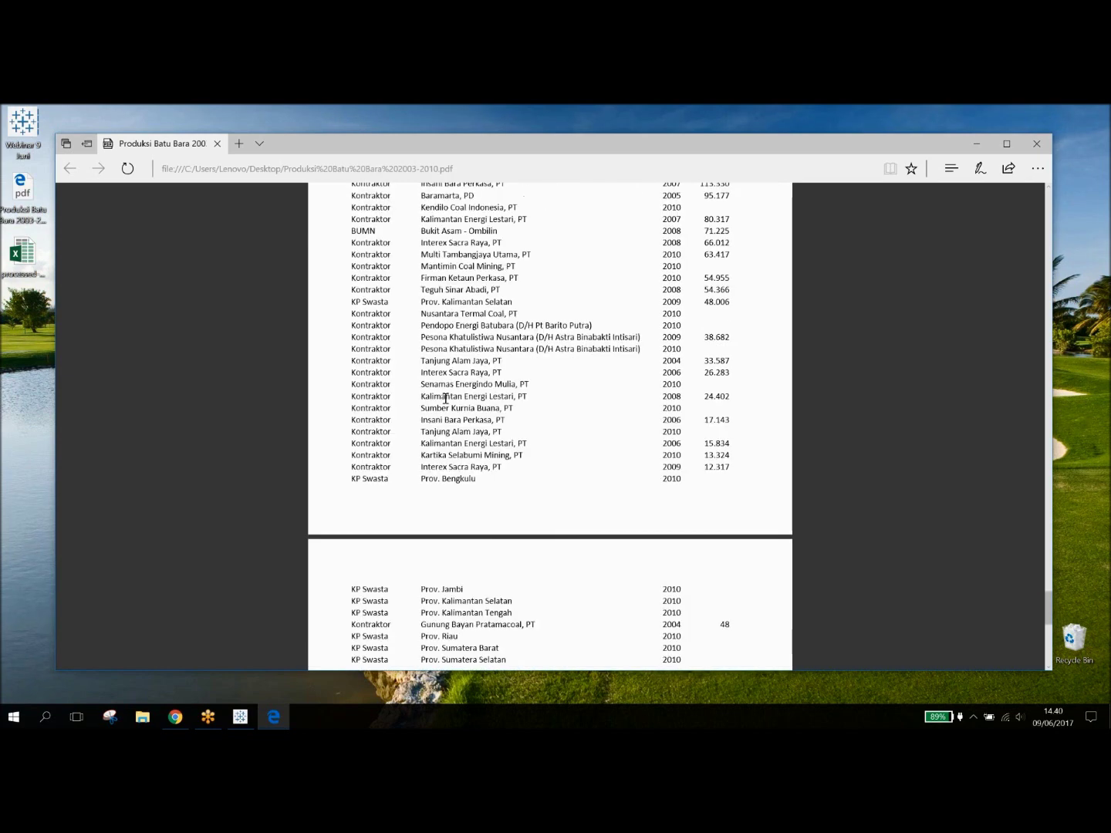
pyautogui.scroll(8, 446, 398)
pyautogui.scroll(-15, 555, 469)
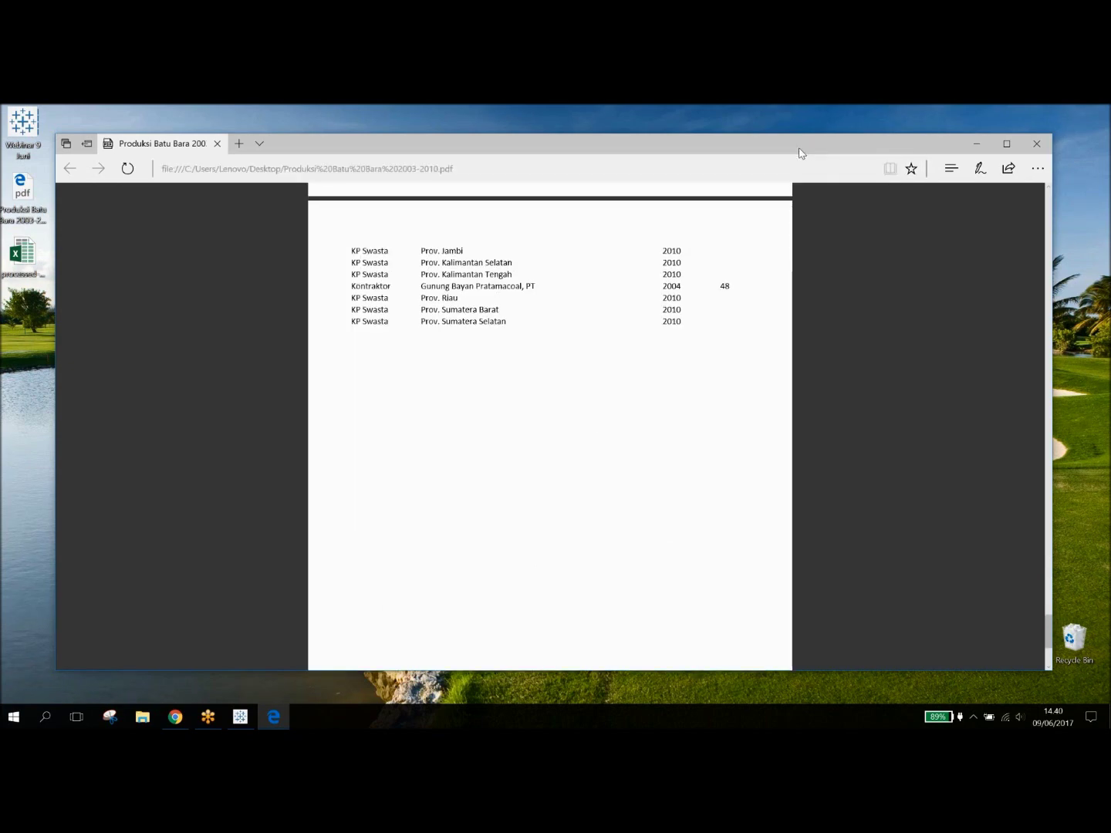
# Minimize the PDF window and launch Tableau Desktop with its start page
pyautogui.moveTo(801, 153); pyautogui.dragTo(737, 151)
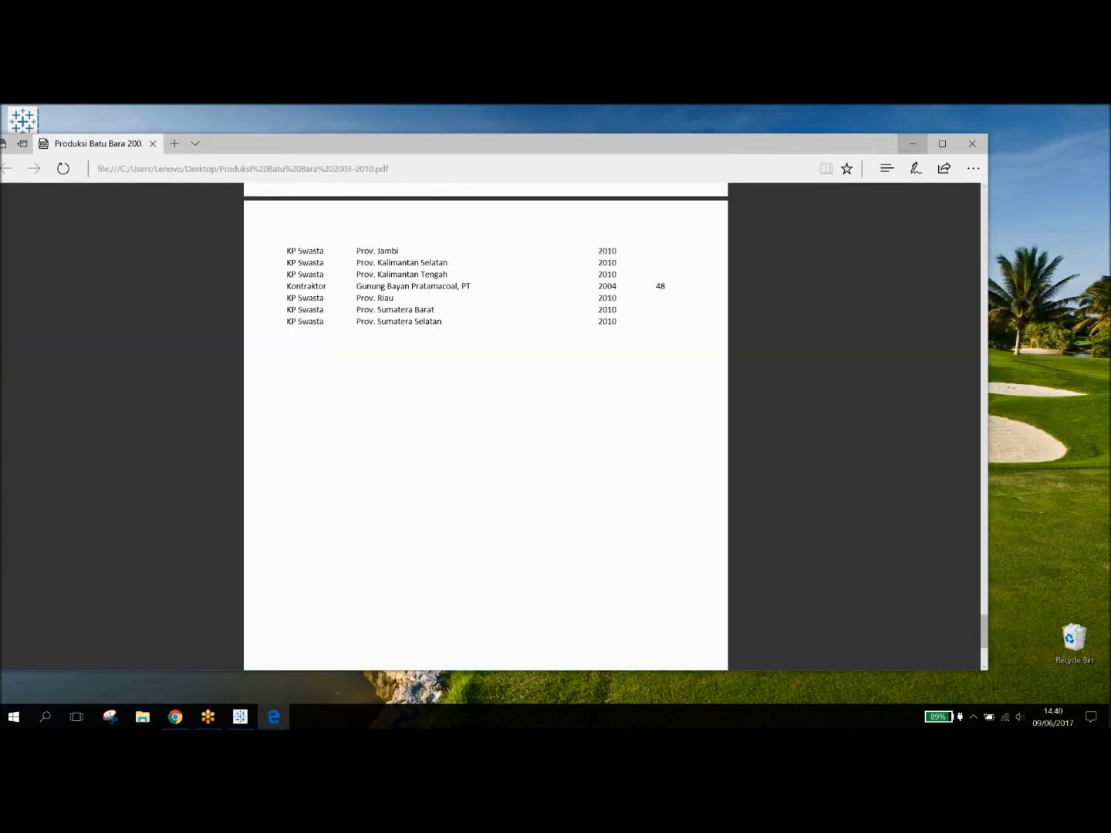
pyautogui.click(913, 142)
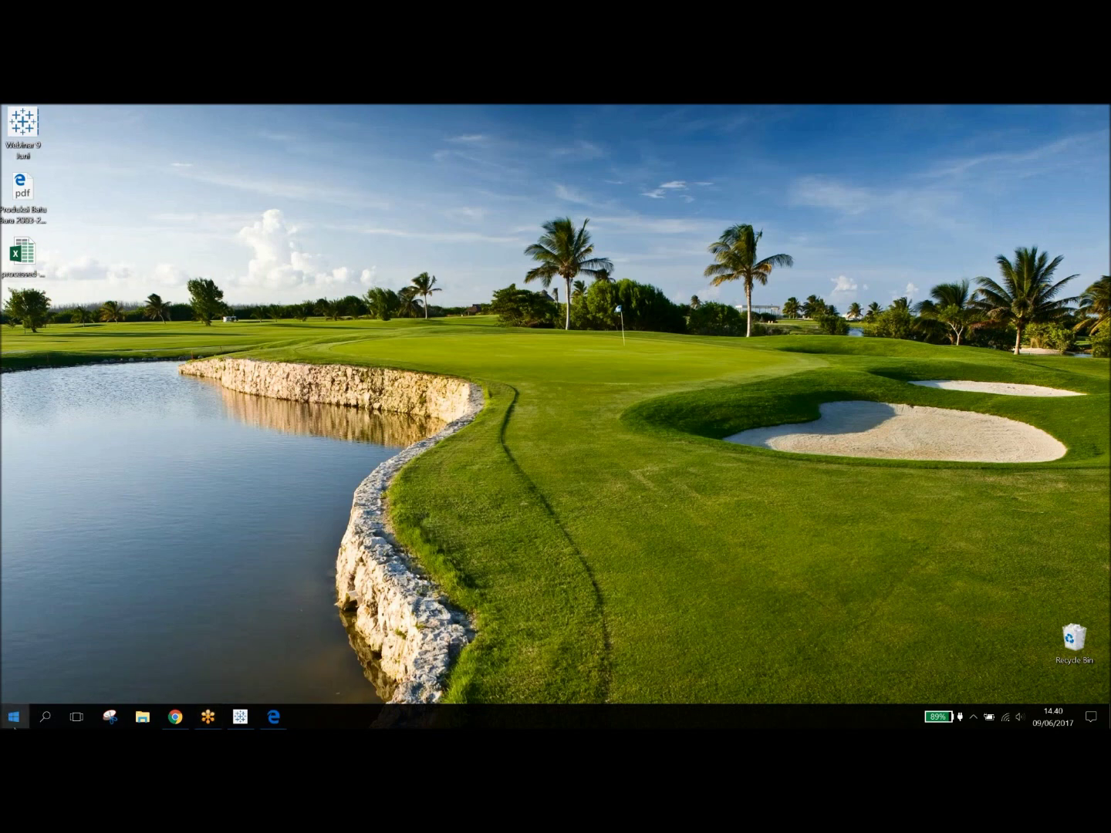
pyautogui.click(13, 717)
pyautogui.click(170, 529)
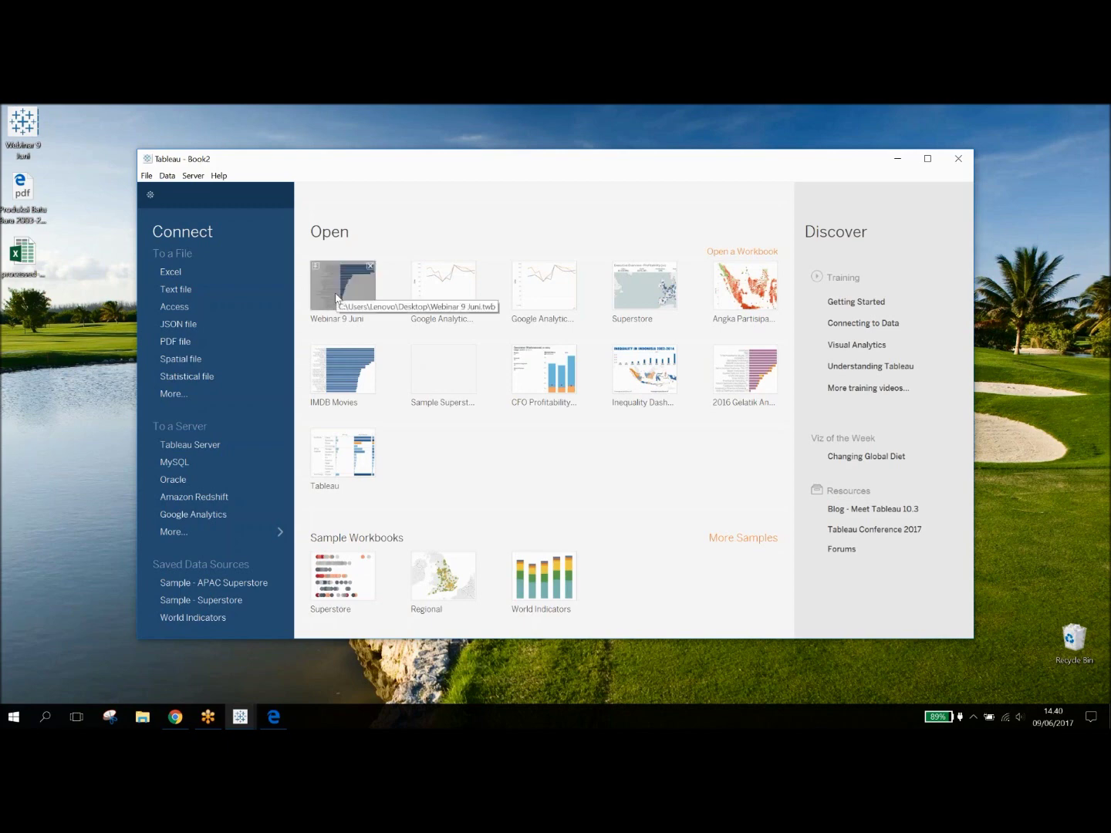
# Check the installed version in the About Tableau information and show the full list of server connectors
pyautogui.click(220, 176)
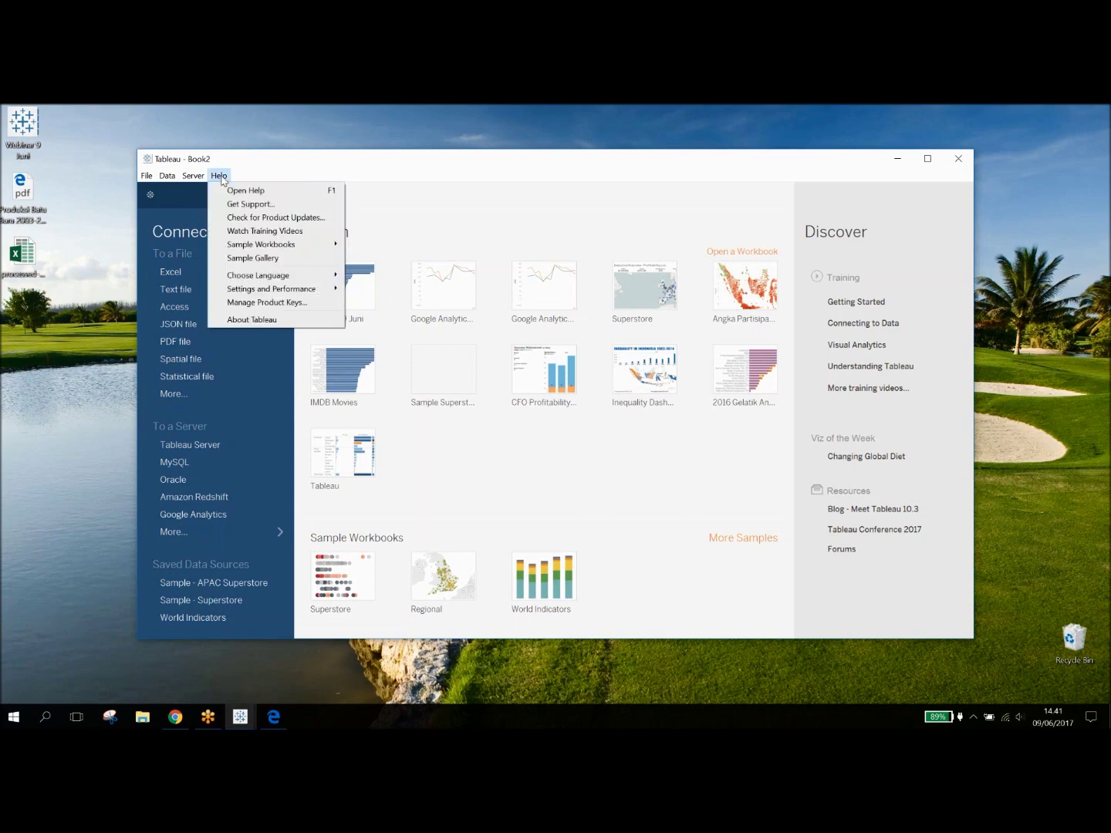
pyautogui.click(291, 321)
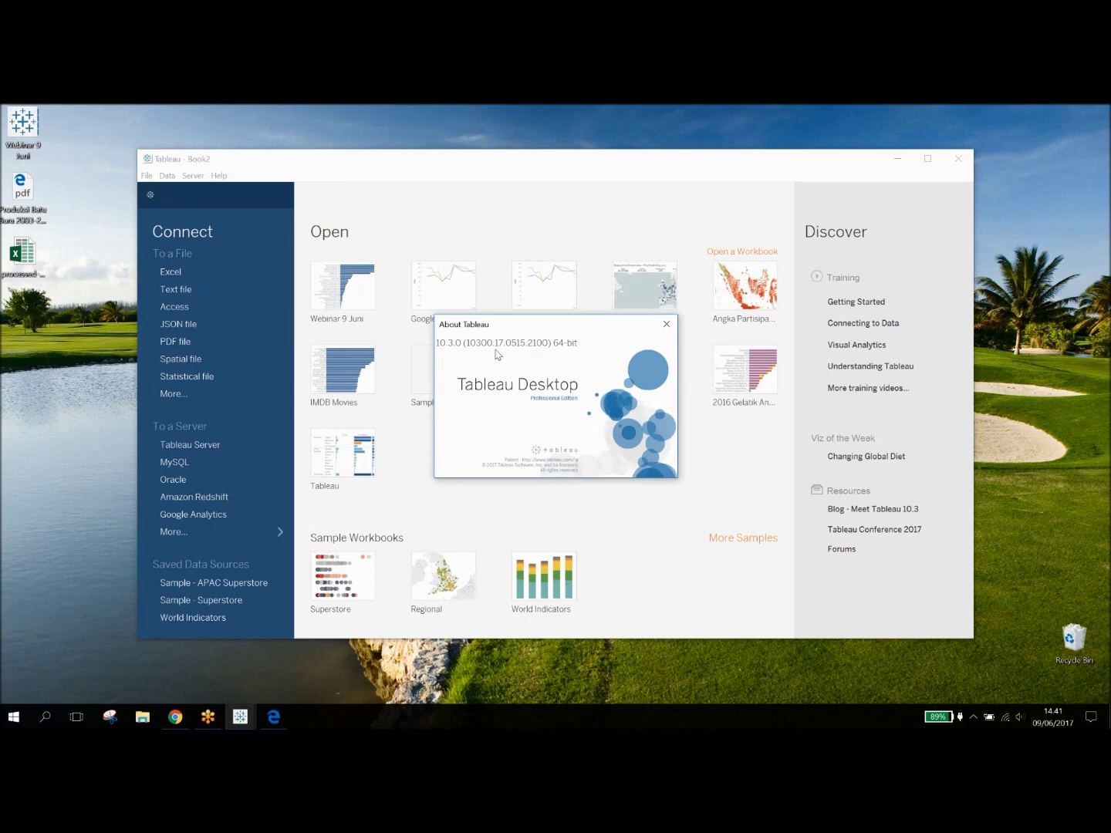
pyautogui.click(666, 327)
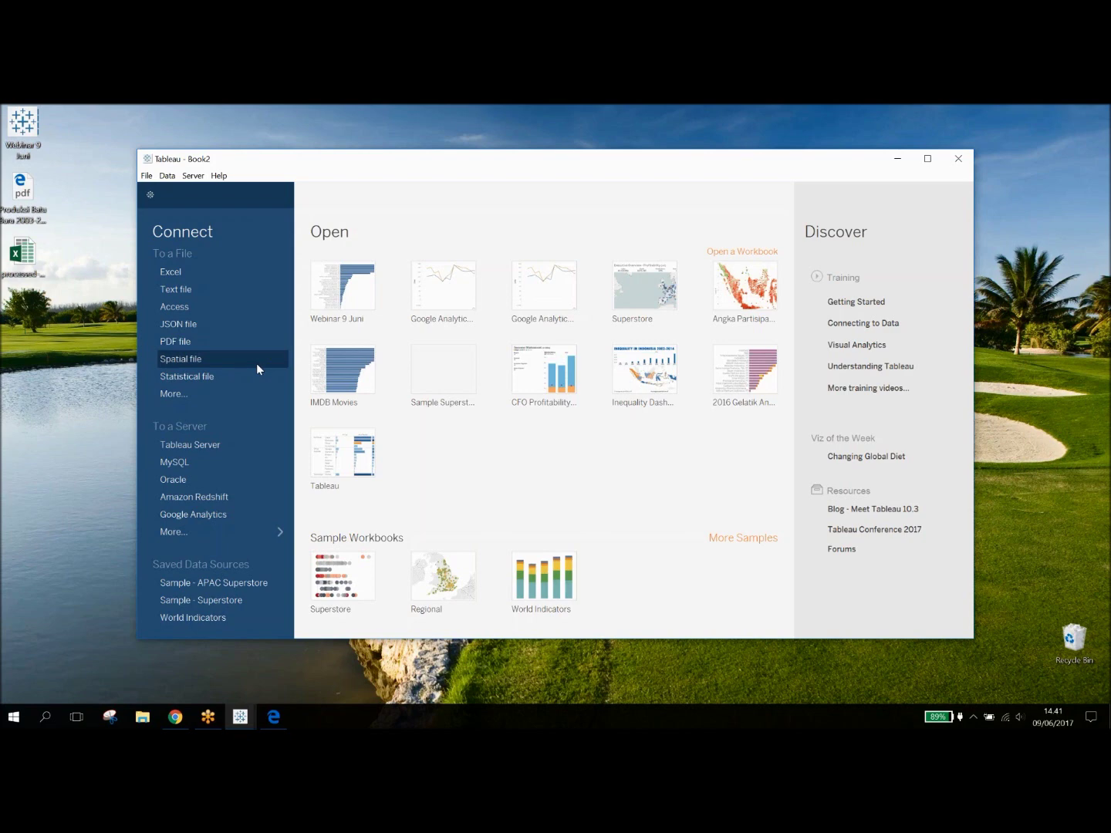
pyautogui.click(199, 526)
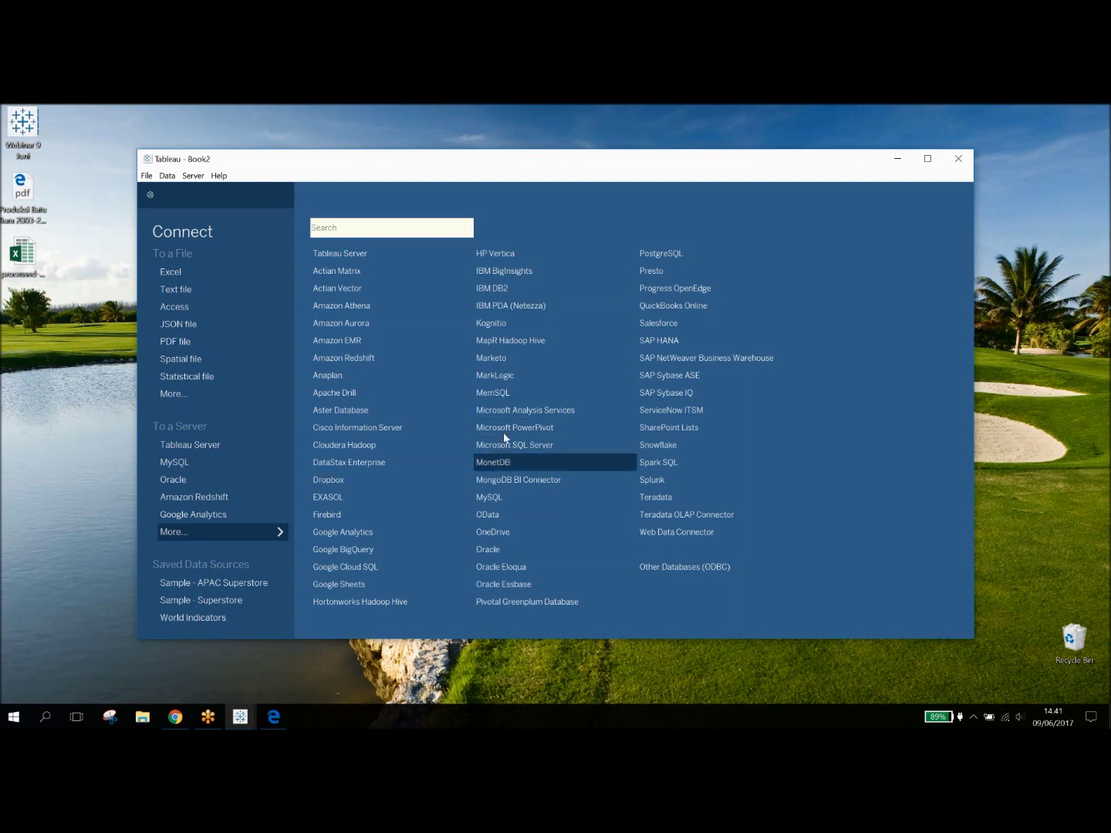
# Connect to the PDF file Produksi Batu Bara 2003-2010 from the Desktop, scanning all of its pages
pyautogui.click(185, 347)
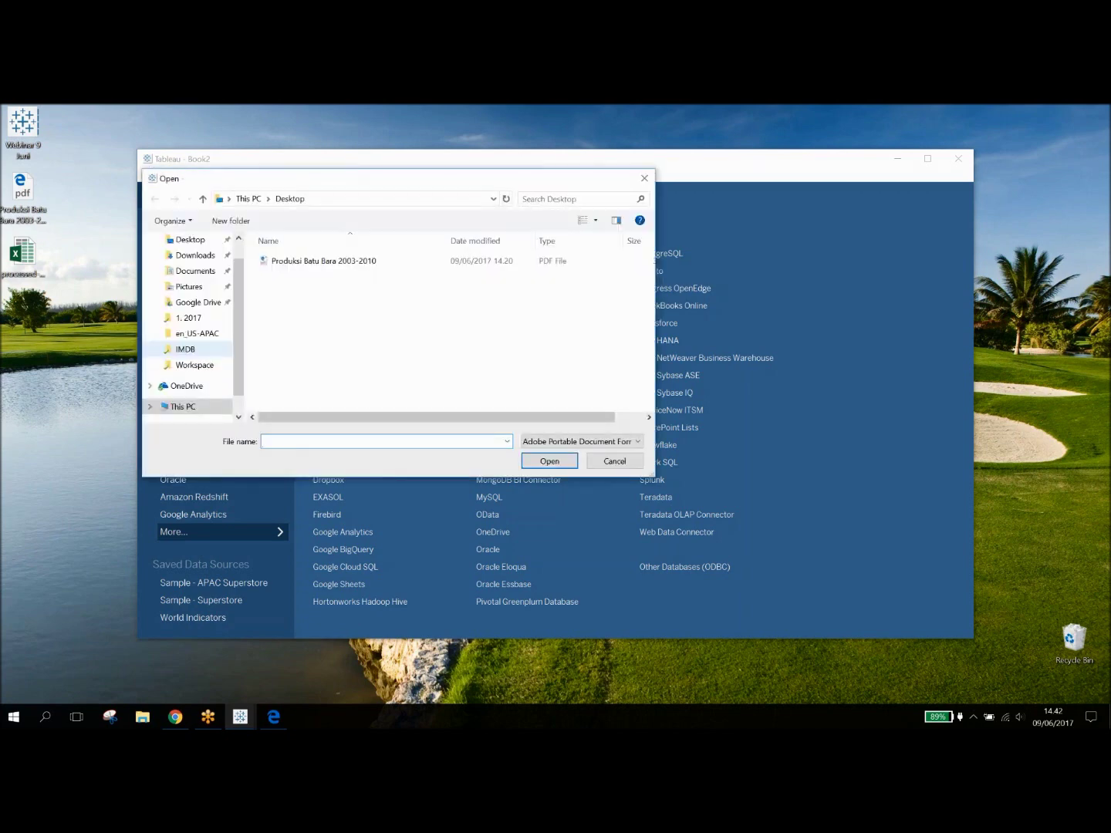
pyautogui.click(316, 267)
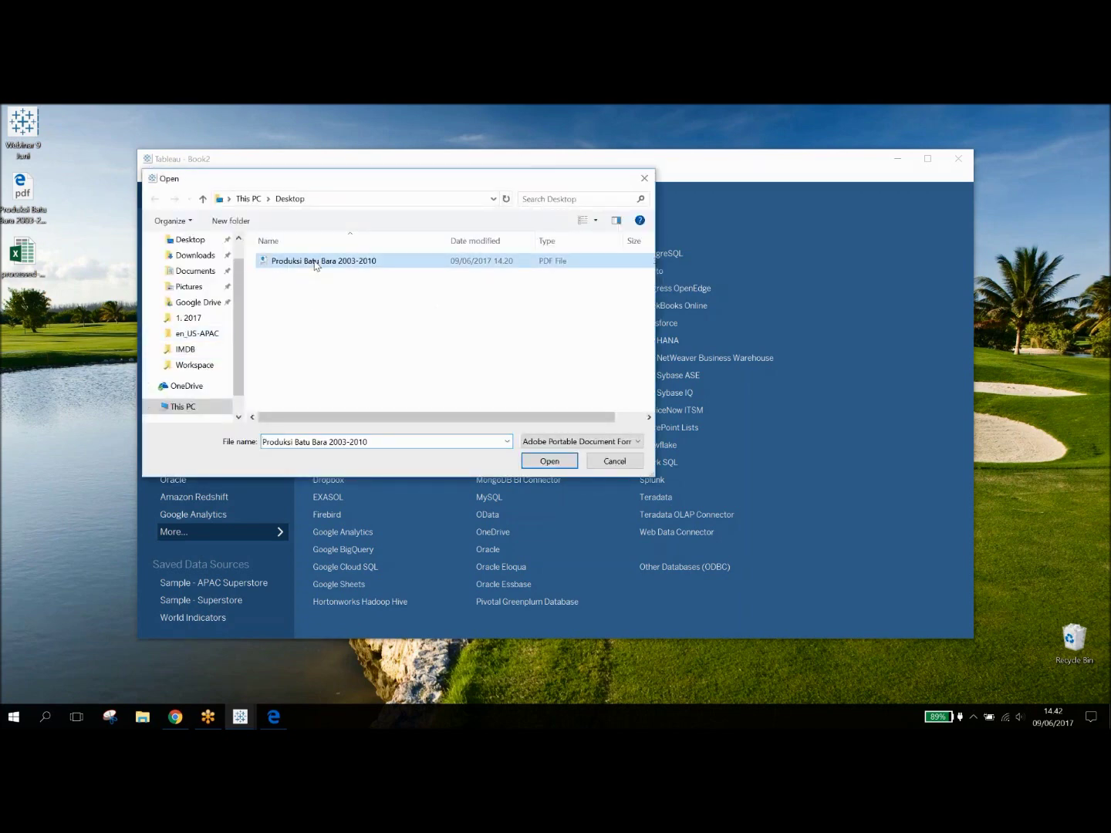
pyautogui.click(560, 465)
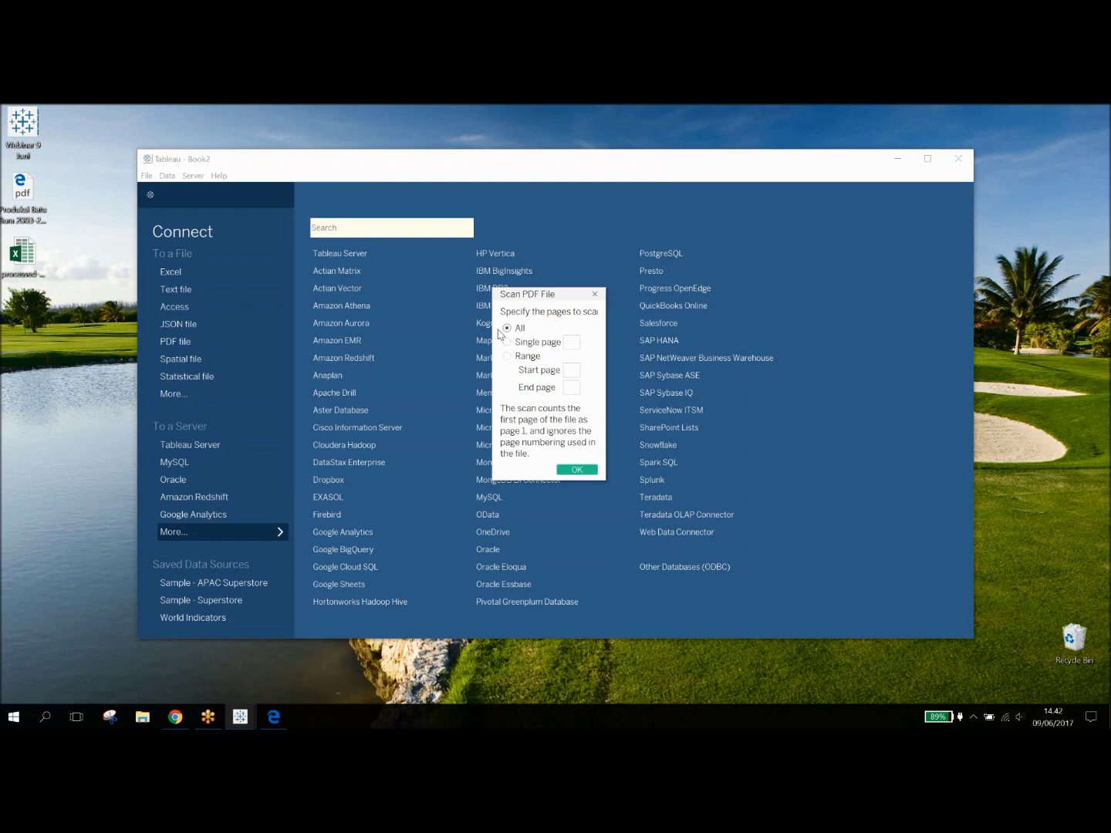
pyautogui.click(572, 470)
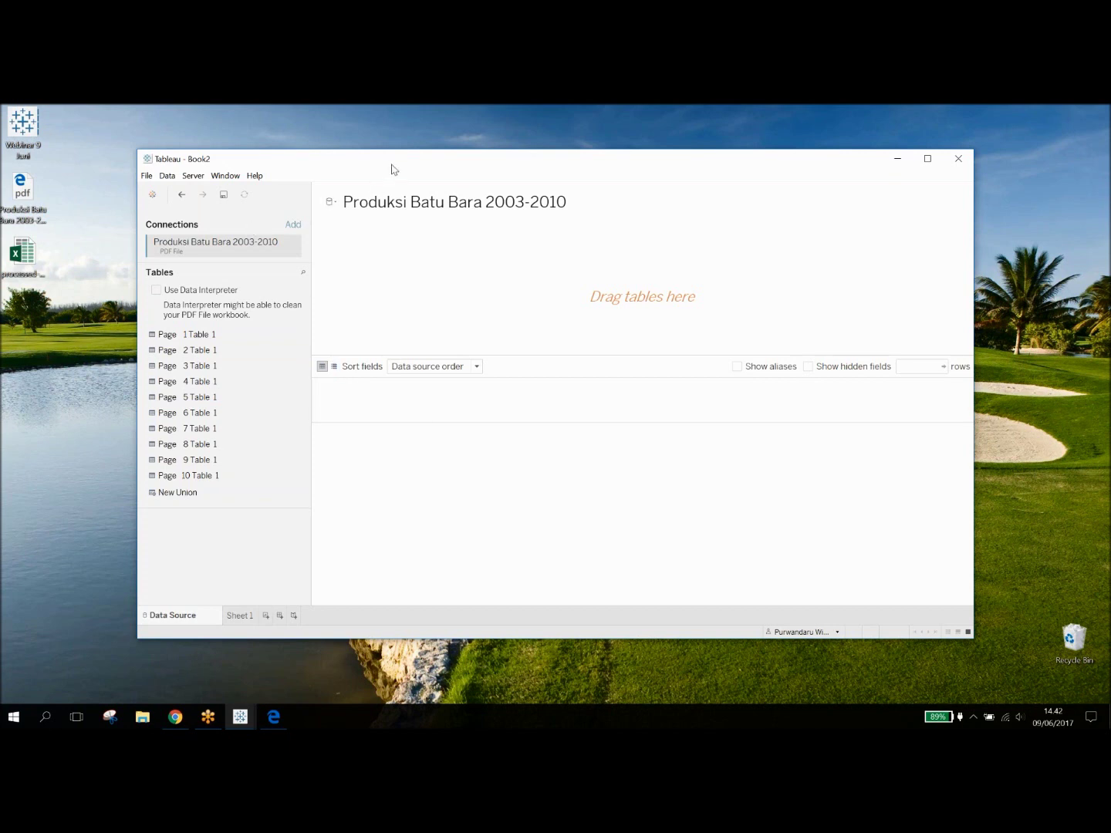
# Create a new specific (manual) union that combines the tables from Page 1 Table 1 through Page 10 Table 1
pyautogui.moveTo(376, 163); pyautogui.dragTo(311, 142)
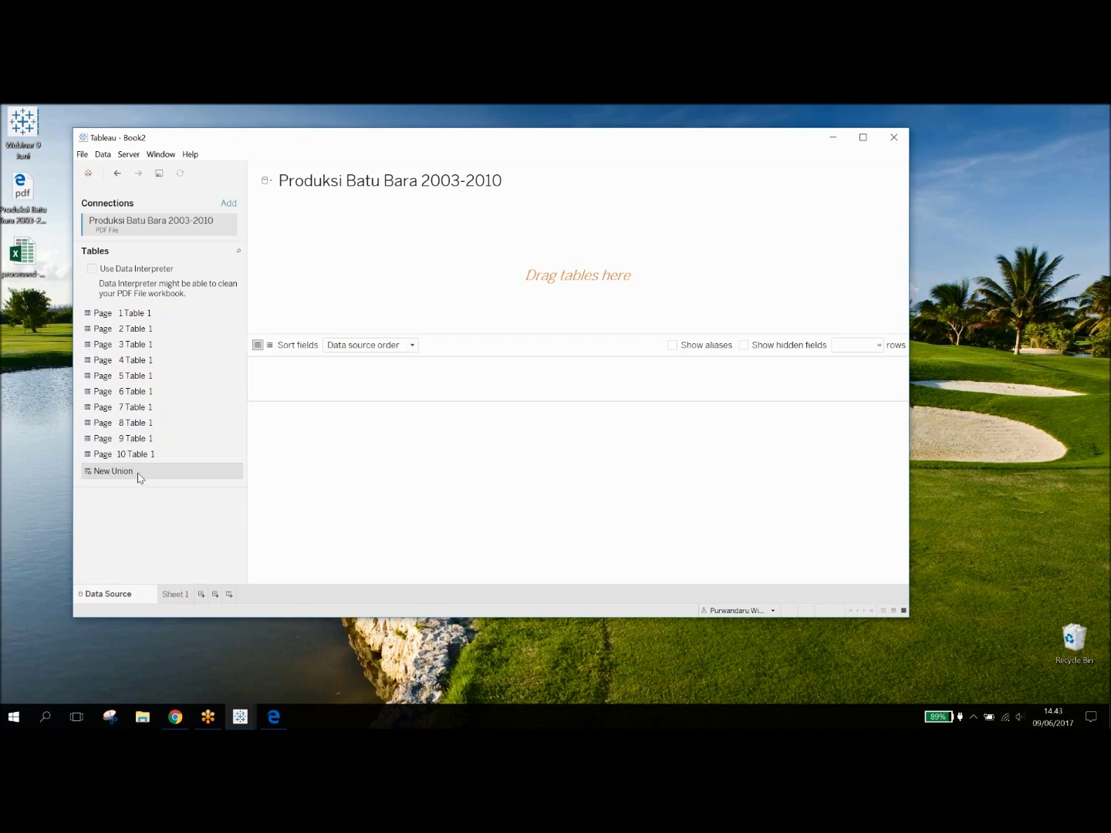
pyautogui.moveTo(138, 477); pyautogui.dragTo(463, 282)
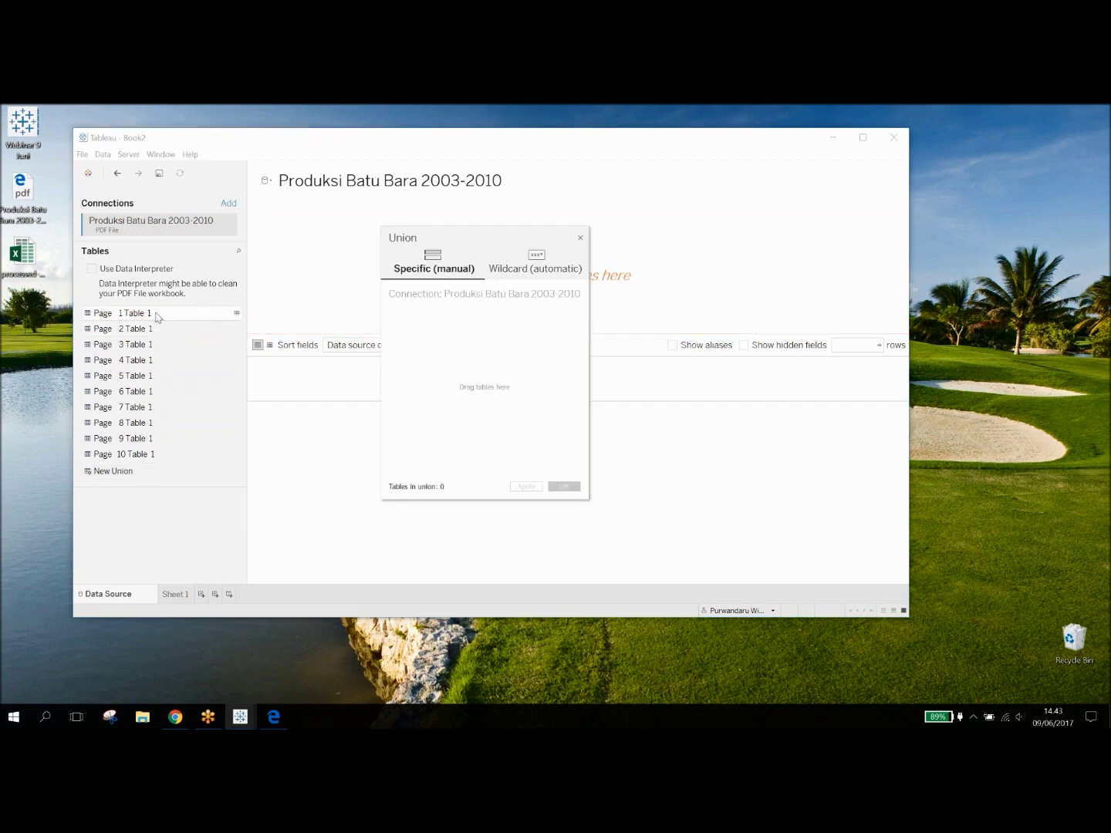
pyautogui.keyDown('shift'); pyautogui.click(150, 456); pyautogui.keyUp('shift')
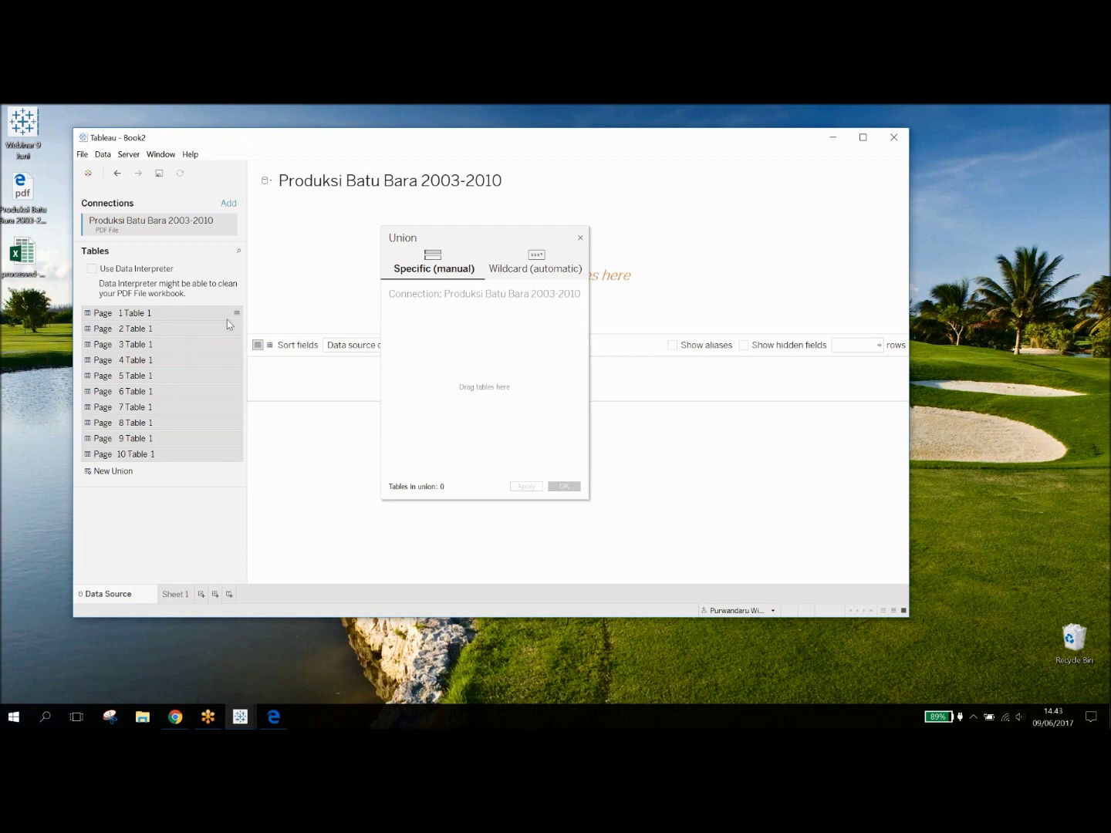
pyautogui.moveTo(227, 319); pyautogui.dragTo(522, 392)
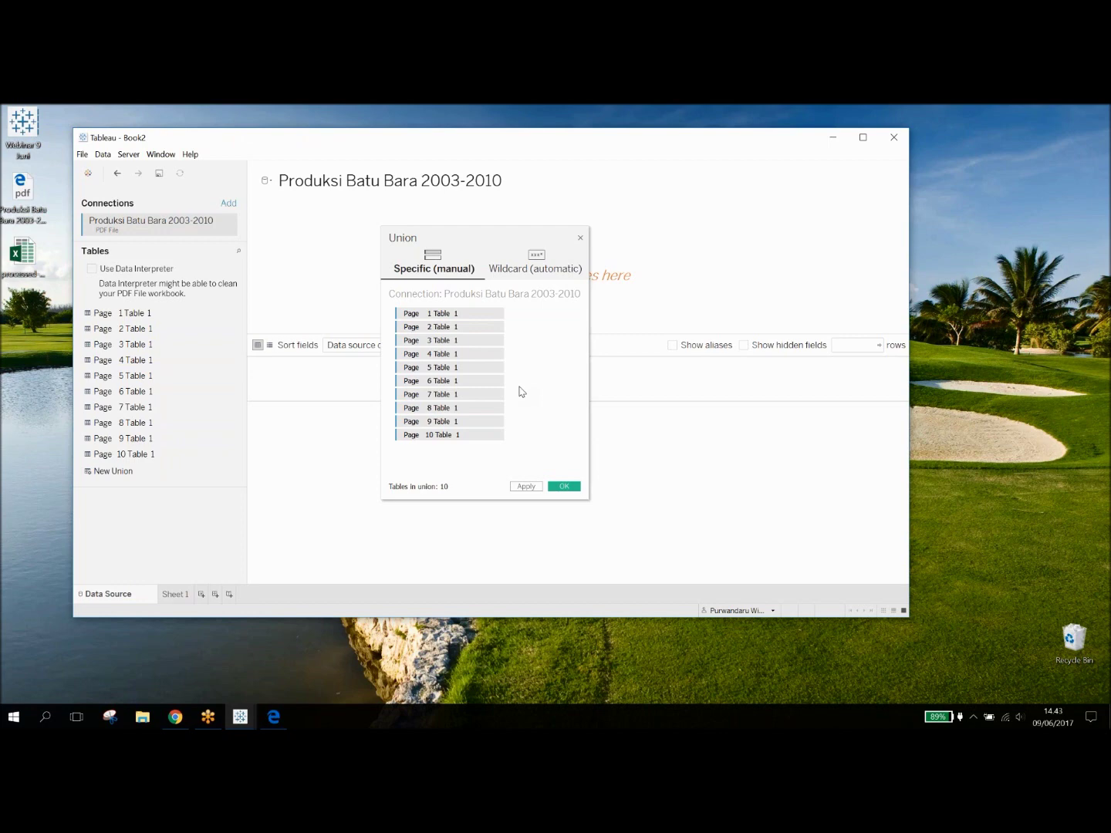
pyautogui.click(573, 491)
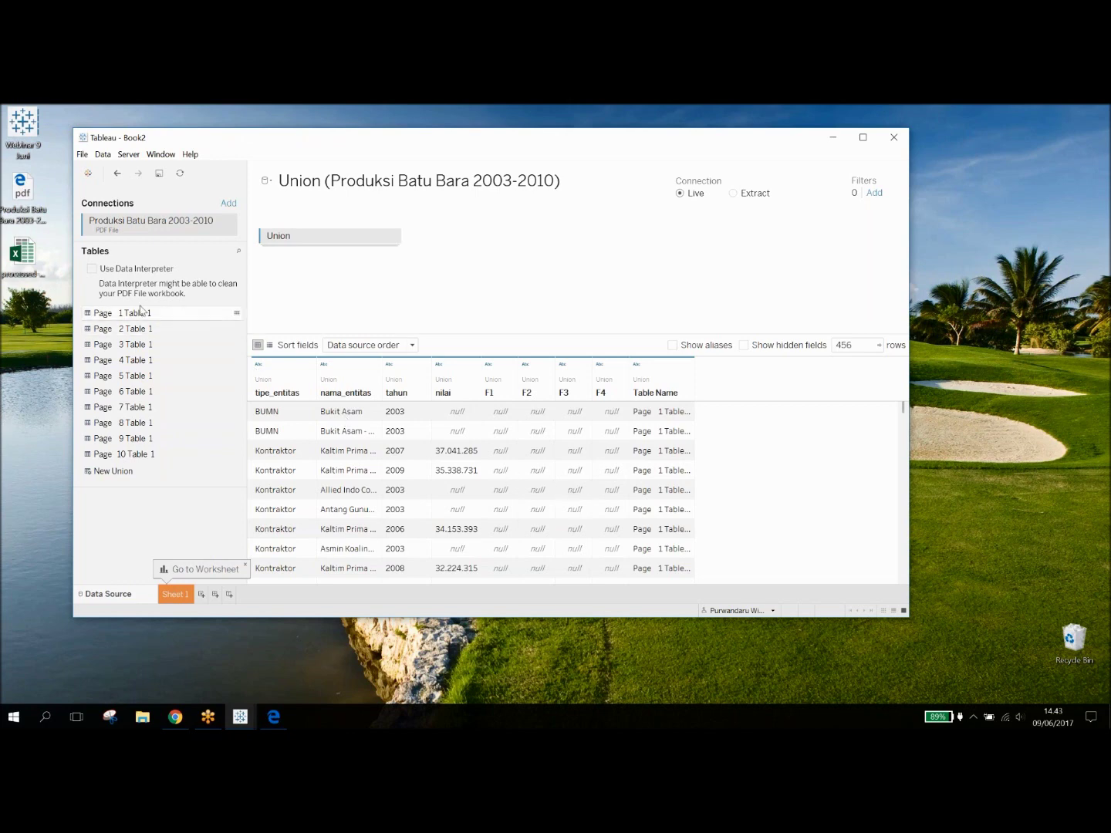
# View the data of Page 1 Table 1 and Page 2 Table 1 to compare their column headers
pyautogui.click(235, 316)
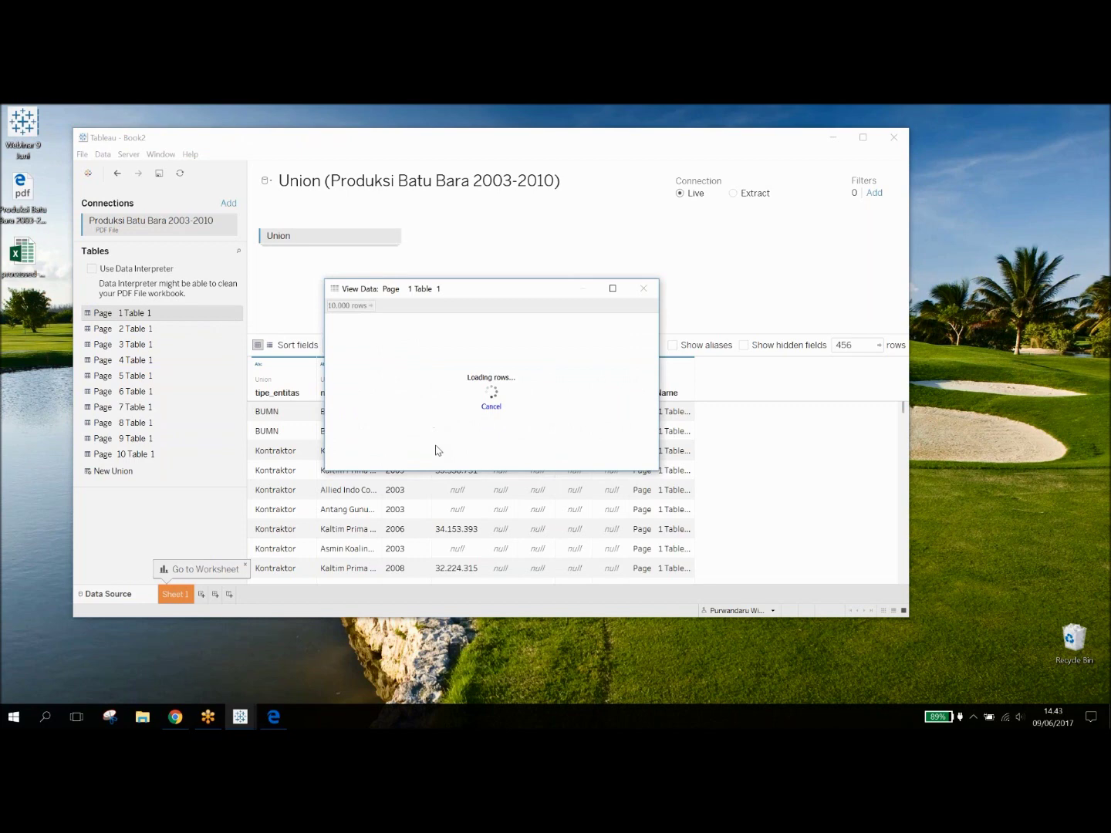
pyautogui.click(644, 294)
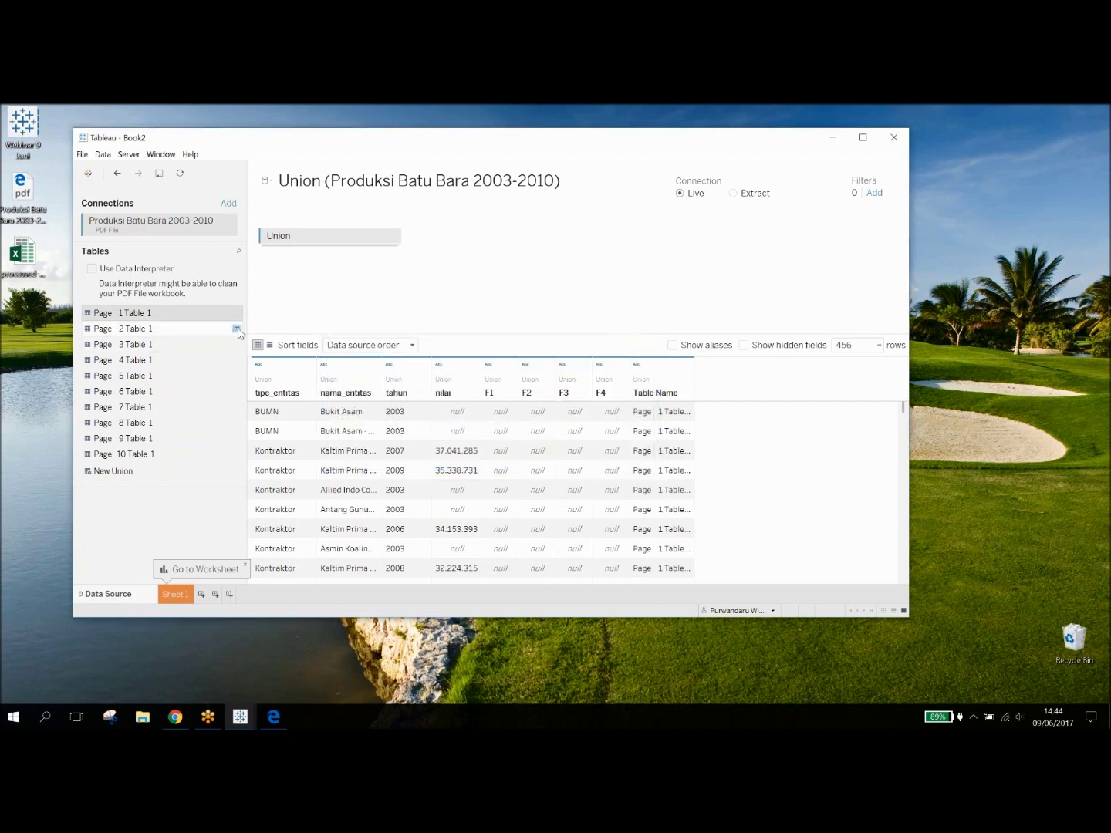
pyautogui.click(236, 329)
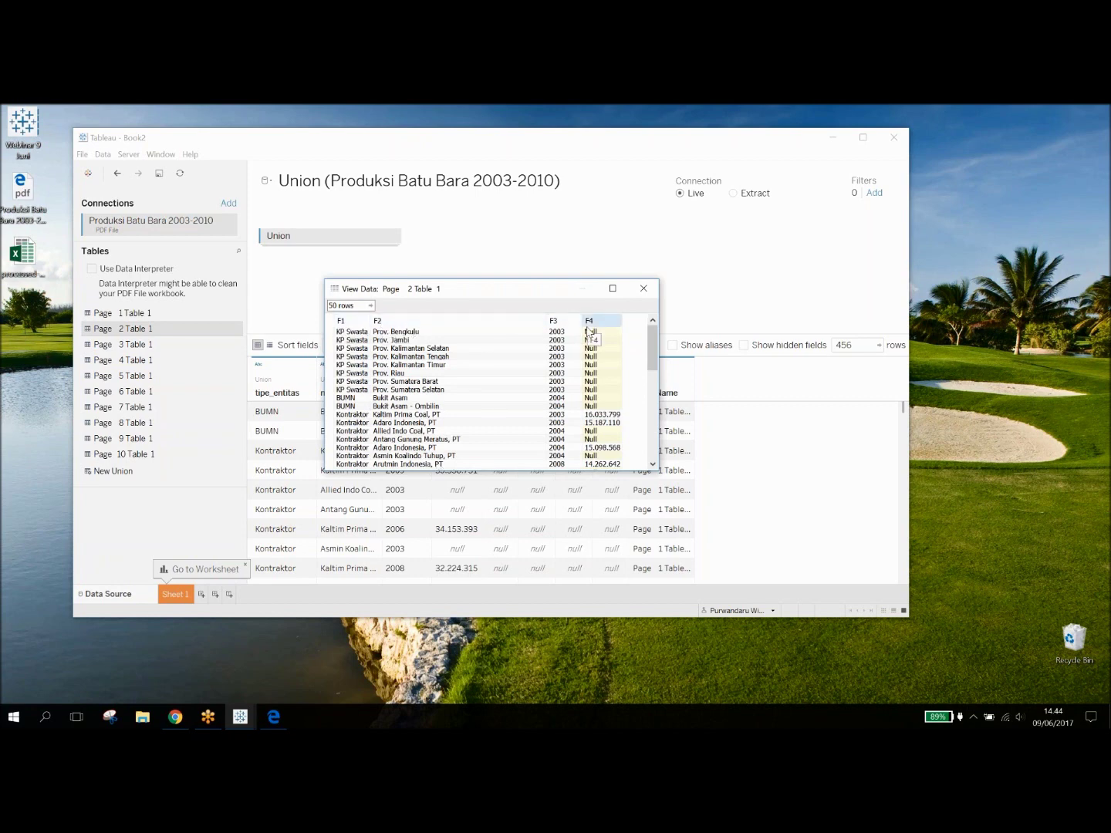
pyautogui.click(644, 289)
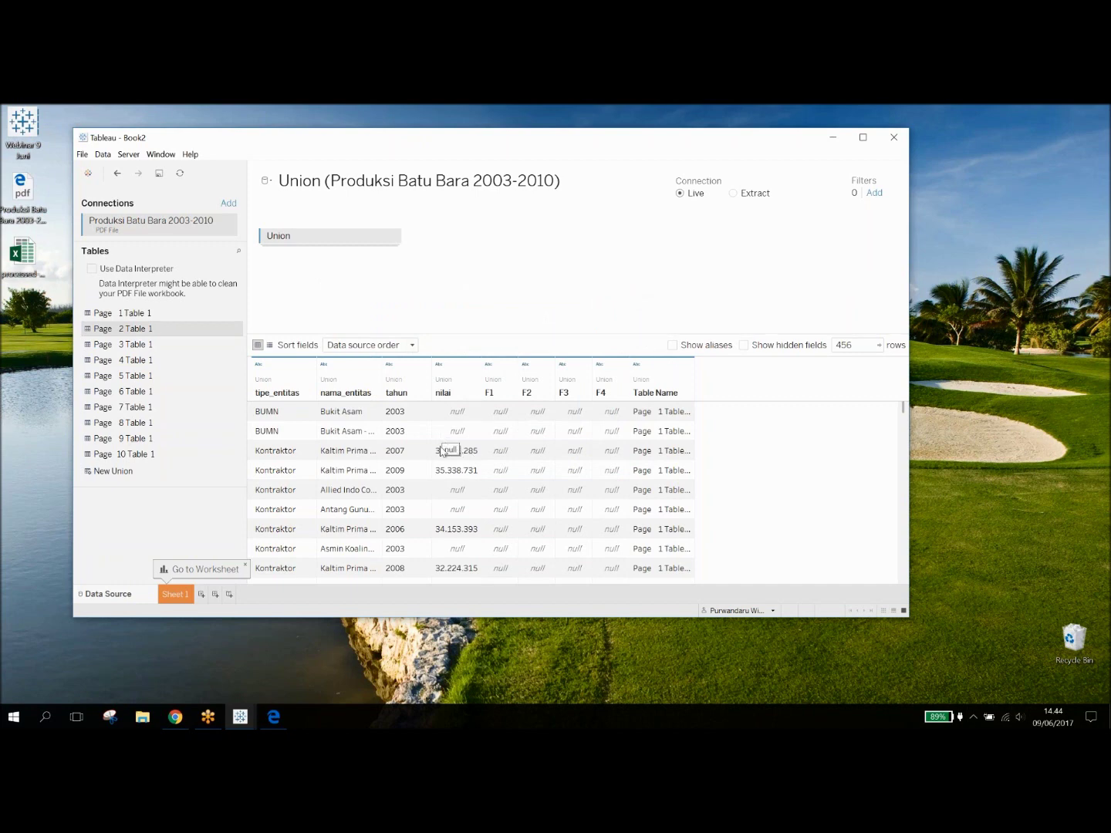
# Merge the mismatched fields tipe_entitas and F1 in the union and check the merged column's rows
pyautogui.click(288, 393)
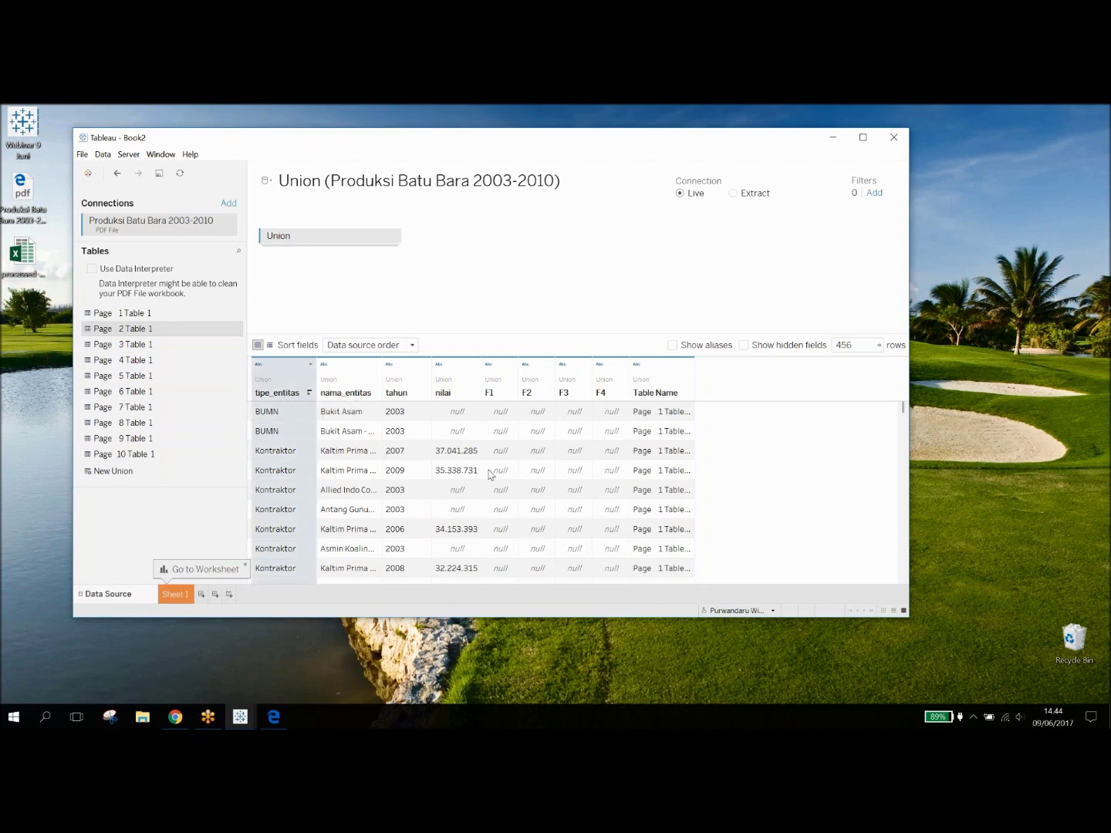
pyautogui.click(493, 391)
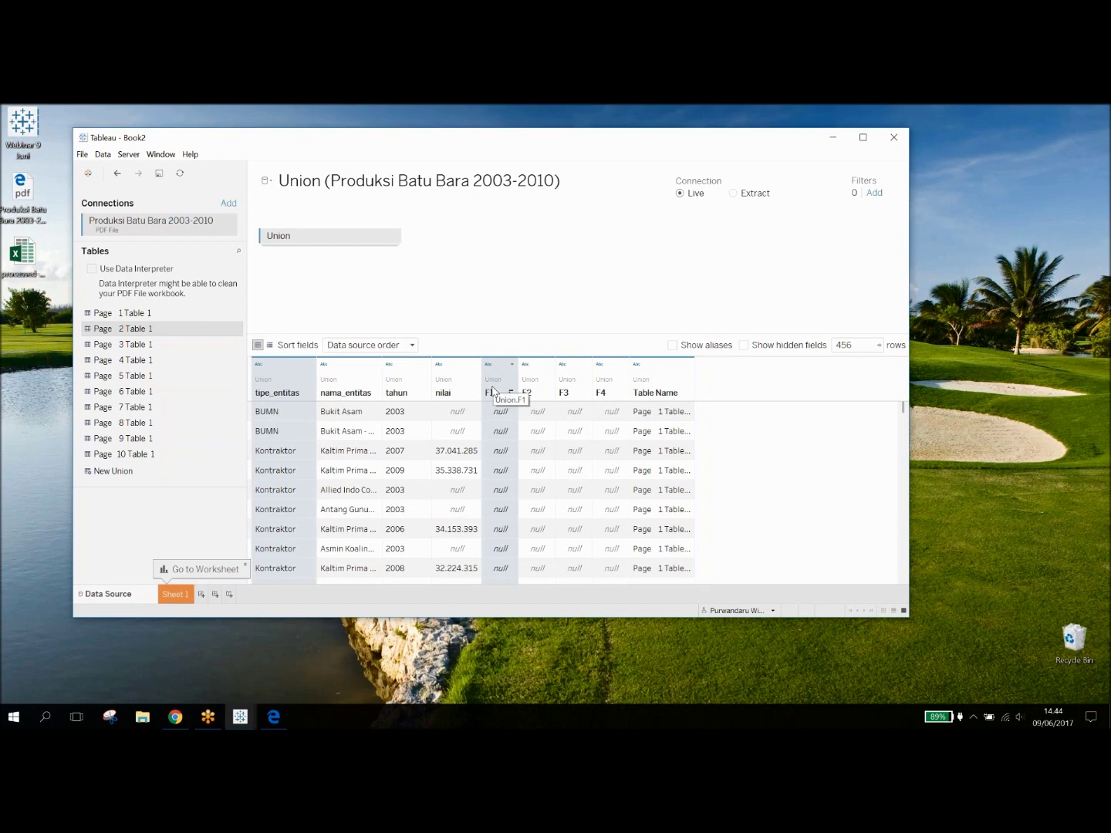
pyautogui.rightClick(494, 392)
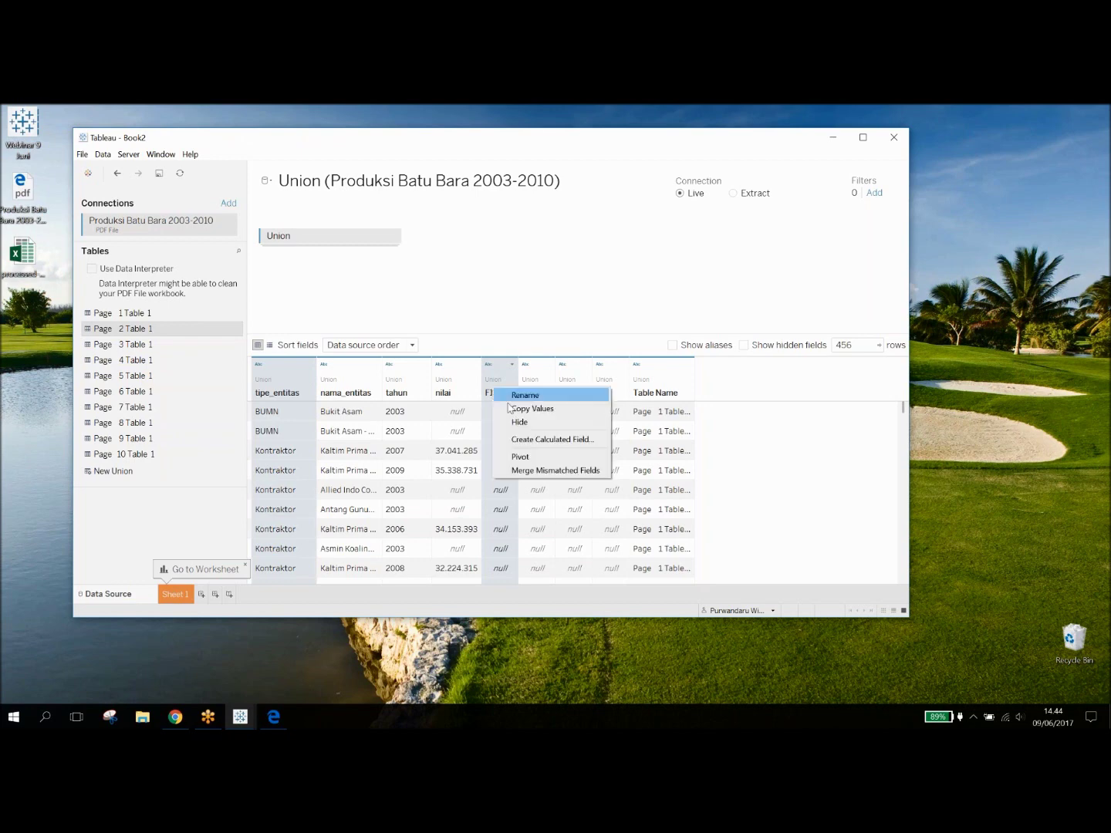
pyautogui.click(572, 471)
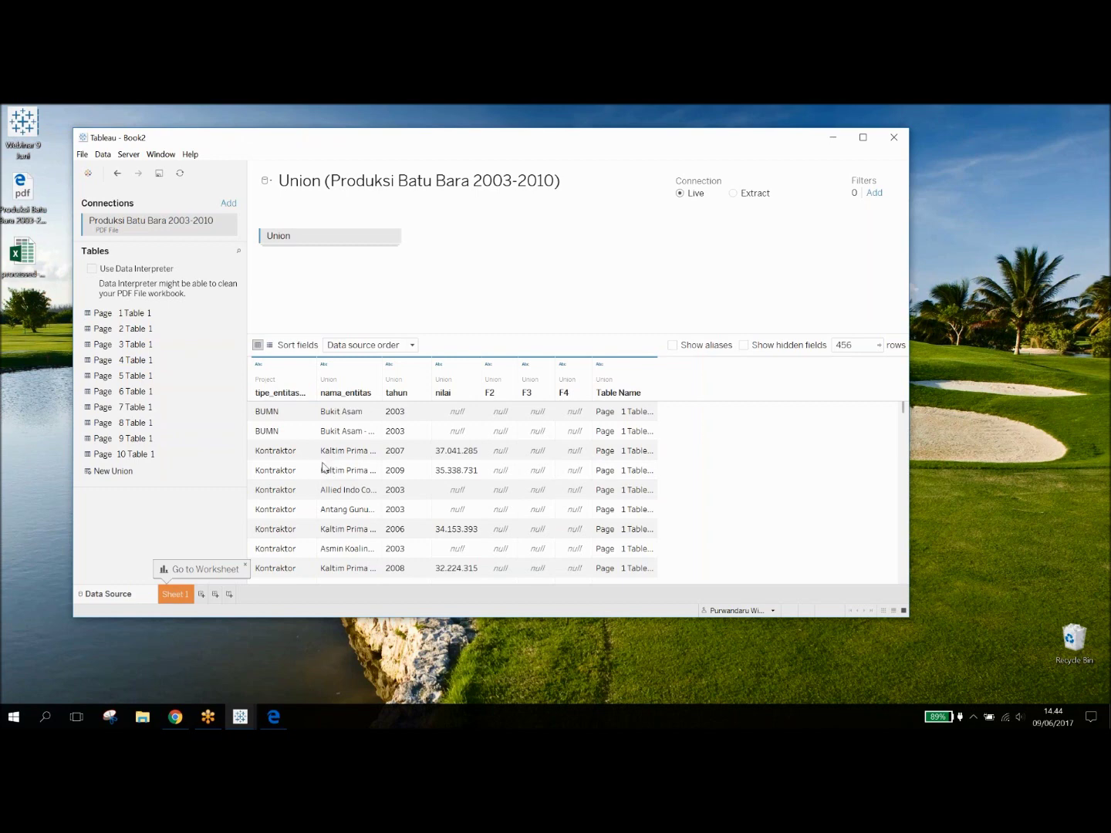
pyautogui.scroll(-10, 322, 467)
pyautogui.scroll(-10, 323, 466)
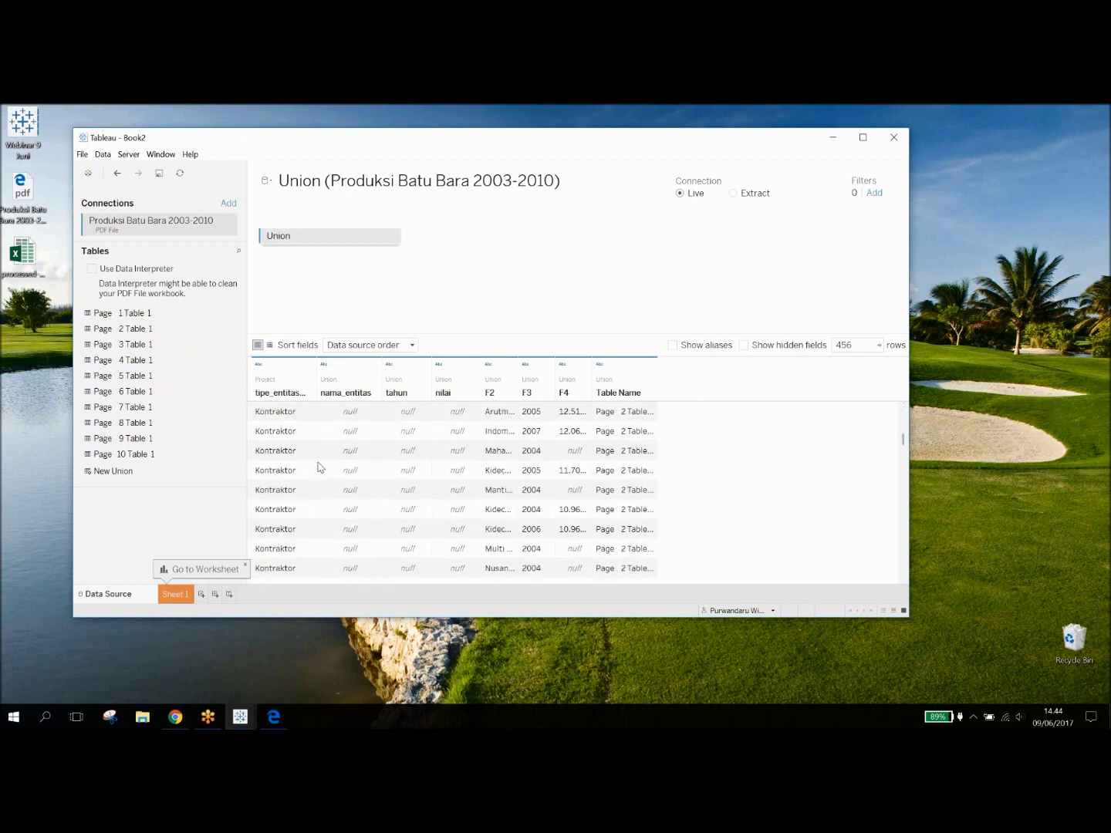
pyautogui.scroll(3, 319, 465)
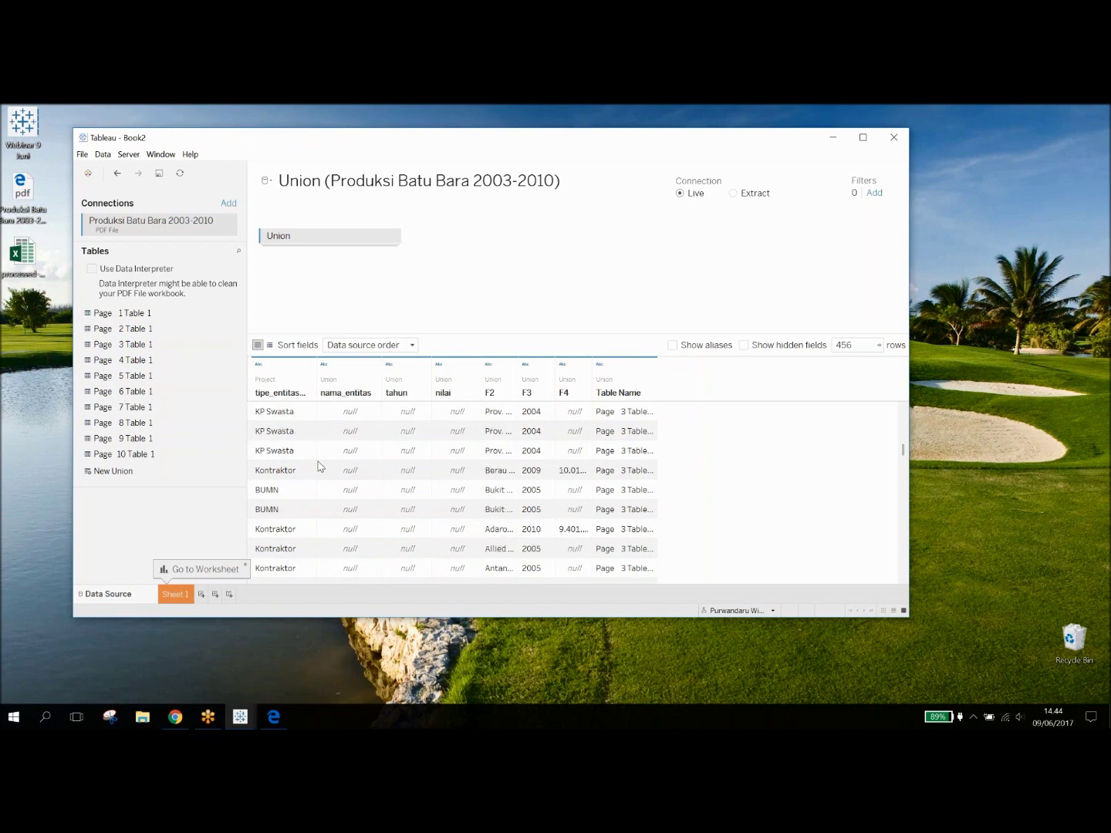
# Rename the merged tipe_entitas & F1 field to tipe_entitas
pyautogui.rightClick(292, 398)
pyautogui.click(312, 399)
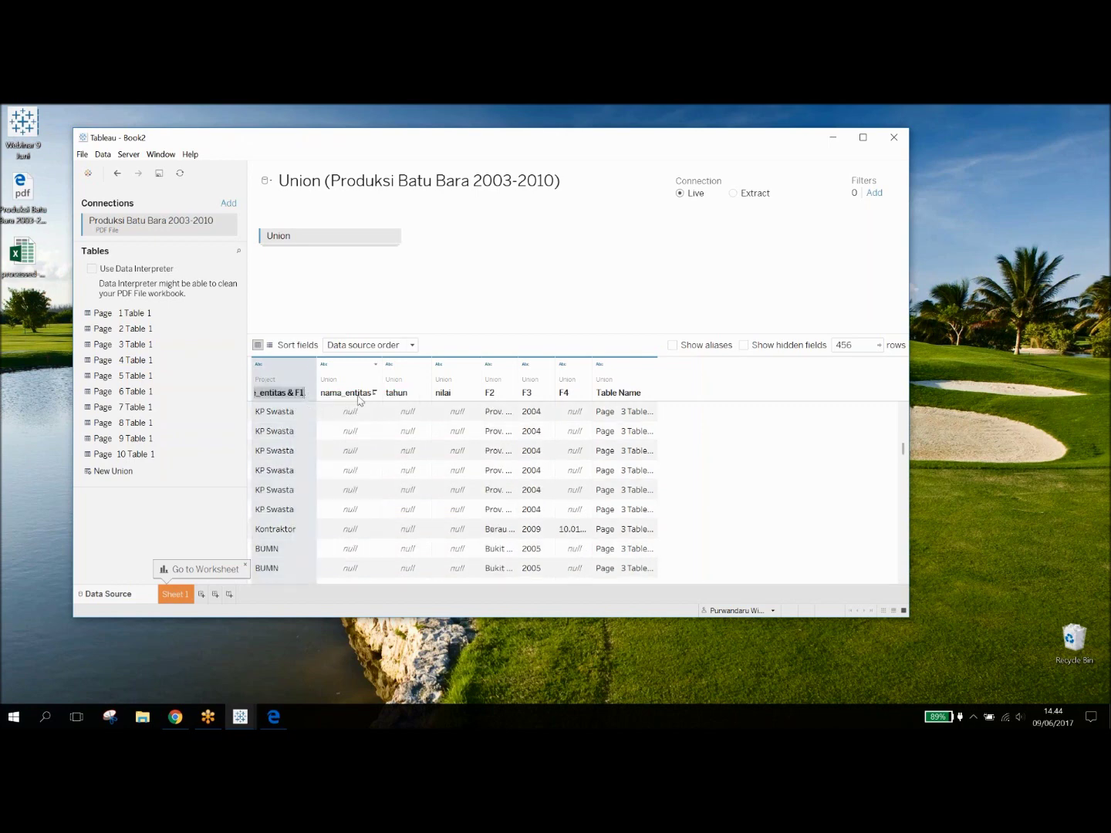
pyautogui.press('Home')
pyautogui.press('BackSpace')
pyautogui.press('BackSpace')
pyautogui.press('BackSpace')
pyautogui.press('Return')
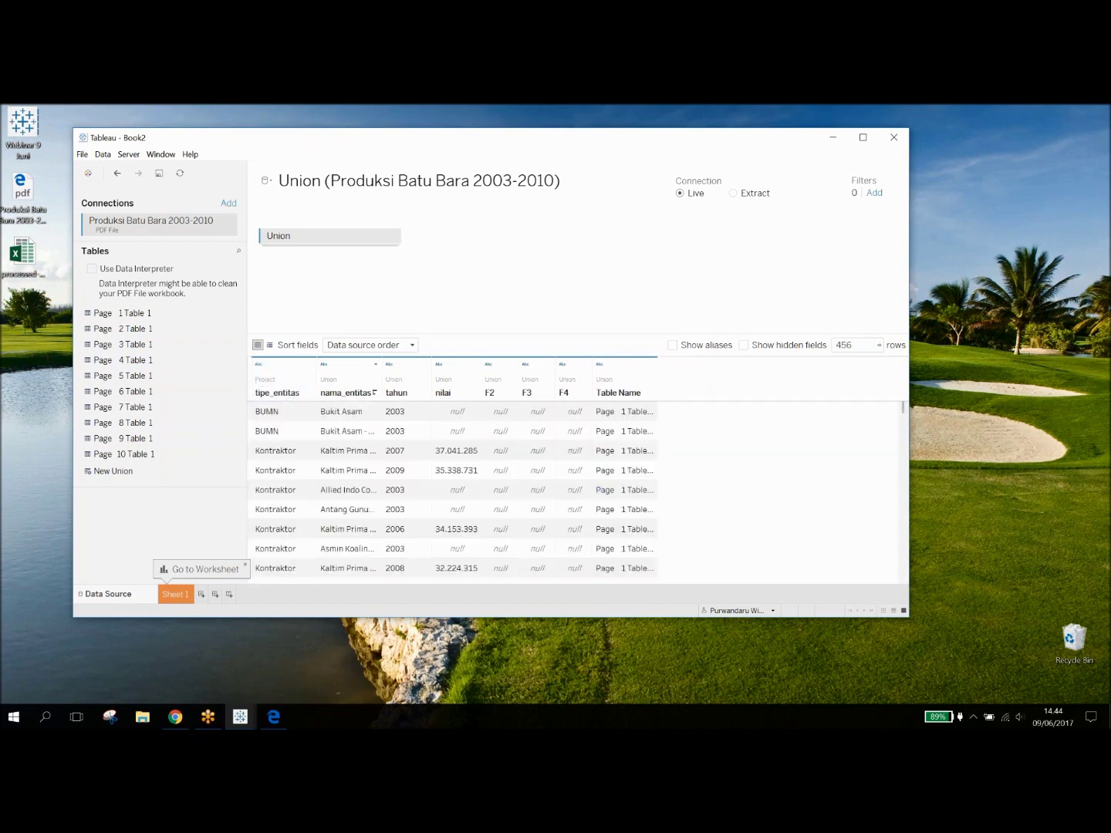
# Merge the mismatched fields nama_entitas and F2 in the union
pyautogui.click(354, 398)
pyautogui.keyDown('ctrl'); pyautogui.click(498, 389); pyautogui.keyUp('ctrl')
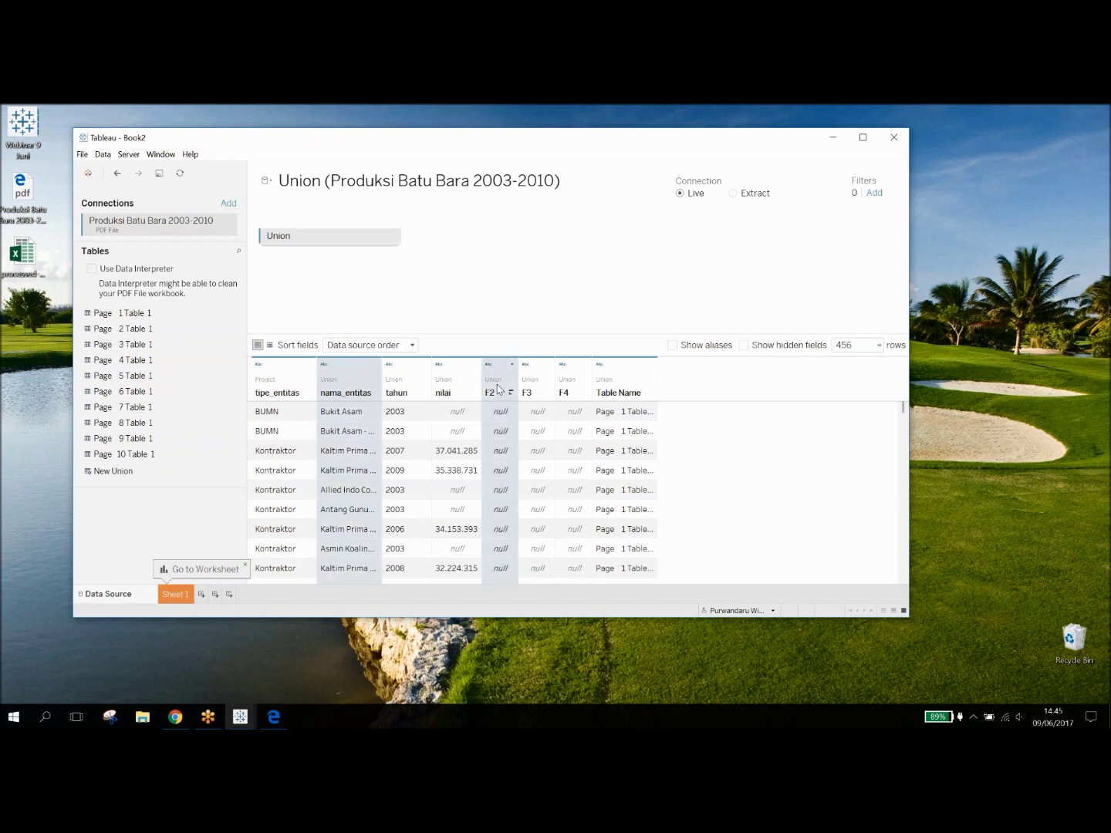
pyautogui.rightClick(497, 390)
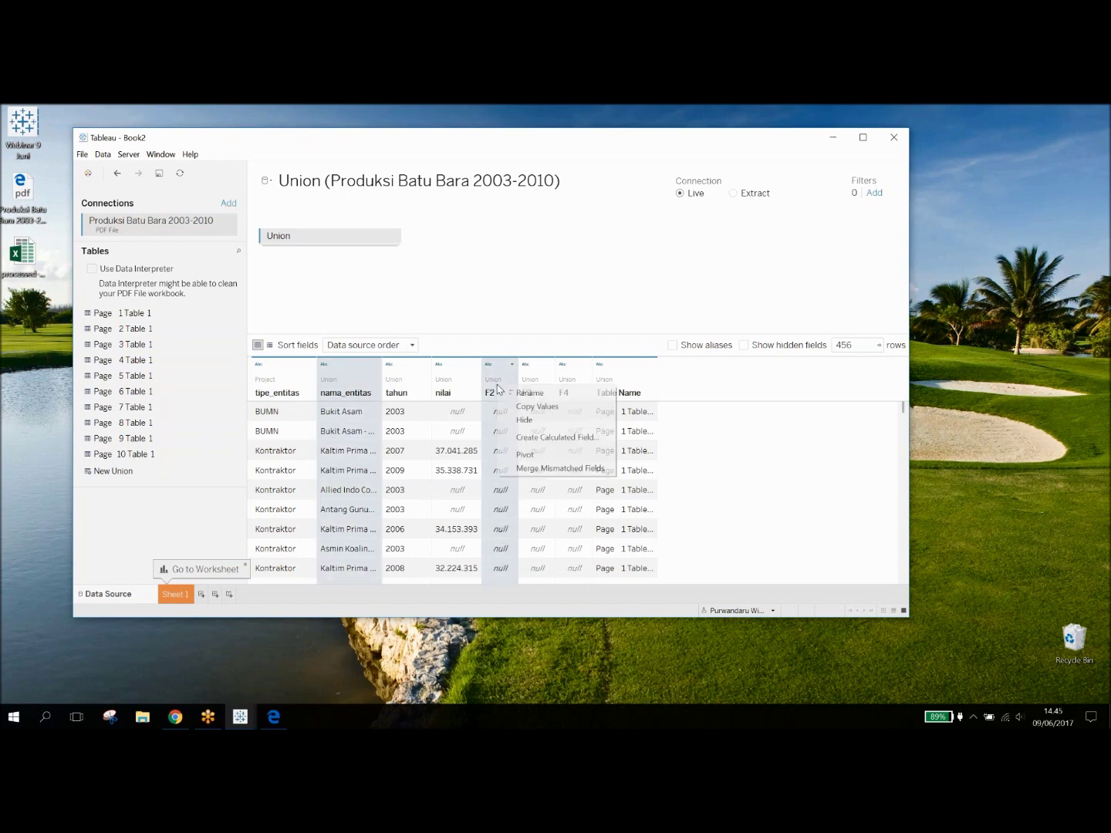
pyautogui.click(545, 470)
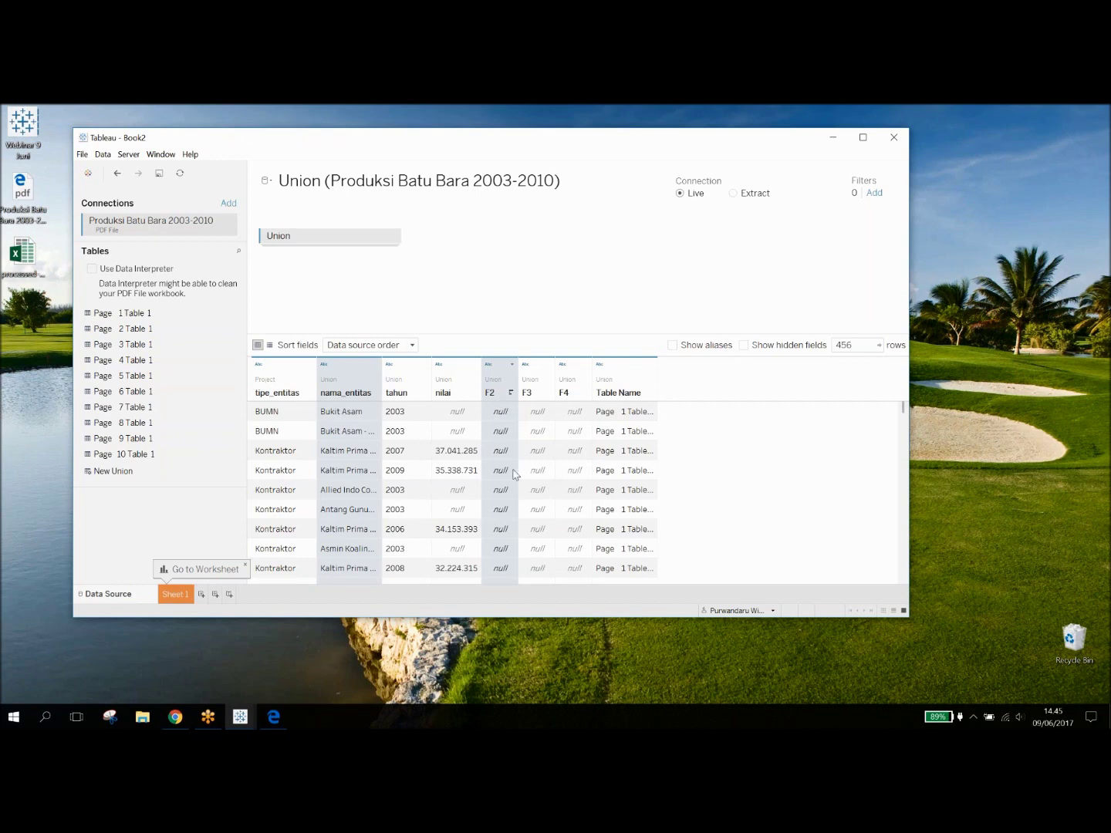
# Rename the merged nama_entitas & F2 field to nama_entitas
pyautogui.rightClick(365, 399)
pyautogui.click(409, 402)
pyautogui.press('BackSpace')
pyautogui.press('BackSpace')
pyautogui.press('BackSpace')
pyautogui.press('BackSpace')
pyautogui.press('BackSpace')
pyautogui.press('Return')
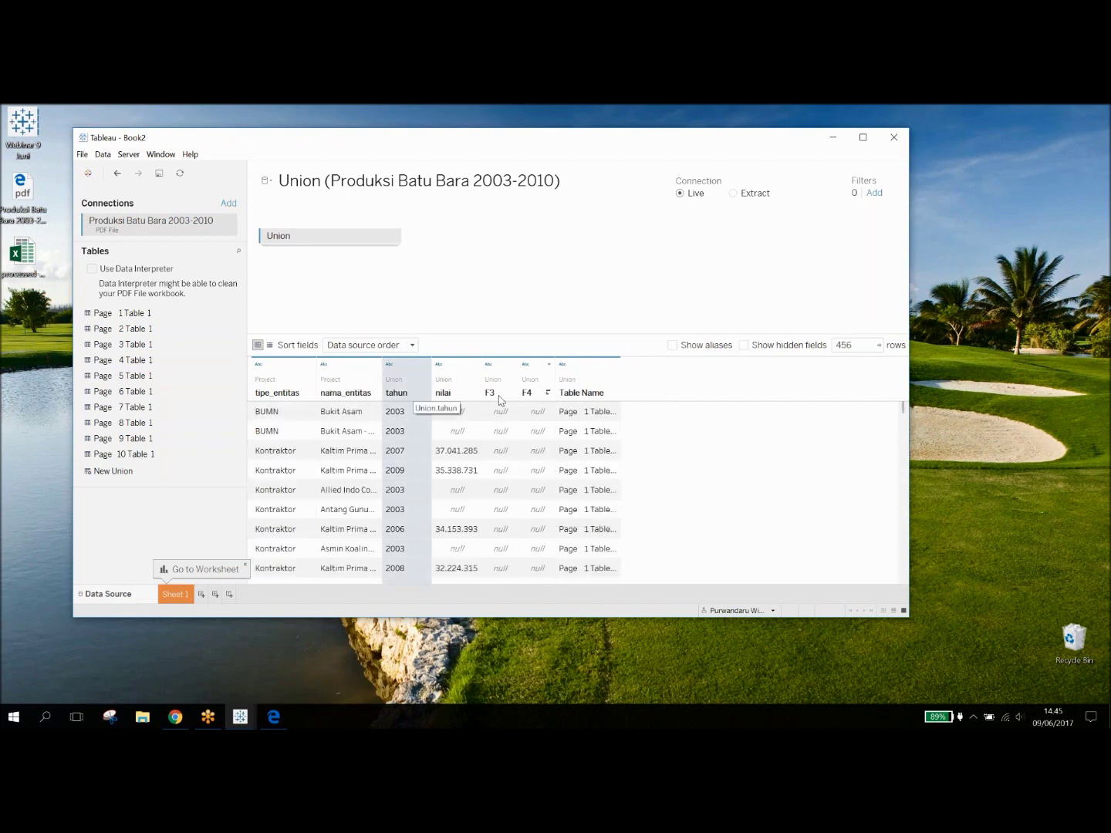
# Merge the mismatched fields tahun and F3, and rename the merged field to tahun
pyautogui.rightClick(499, 399)
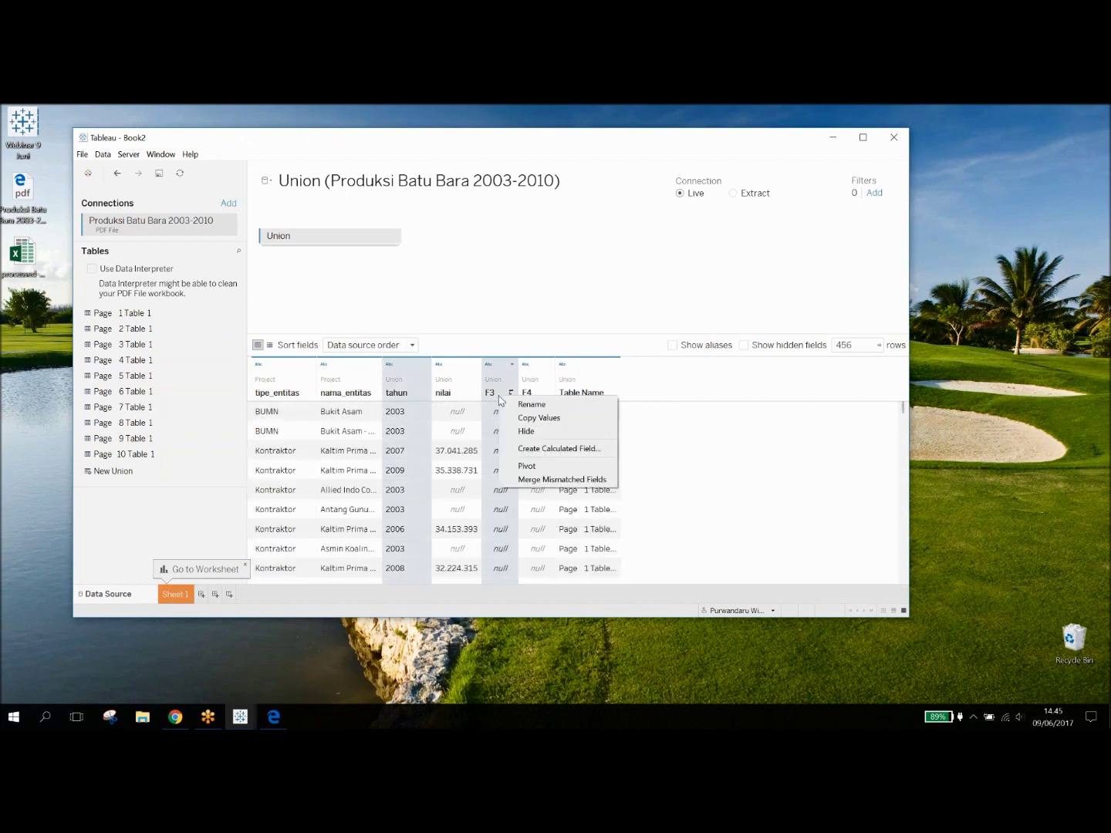
pyautogui.click(546, 477)
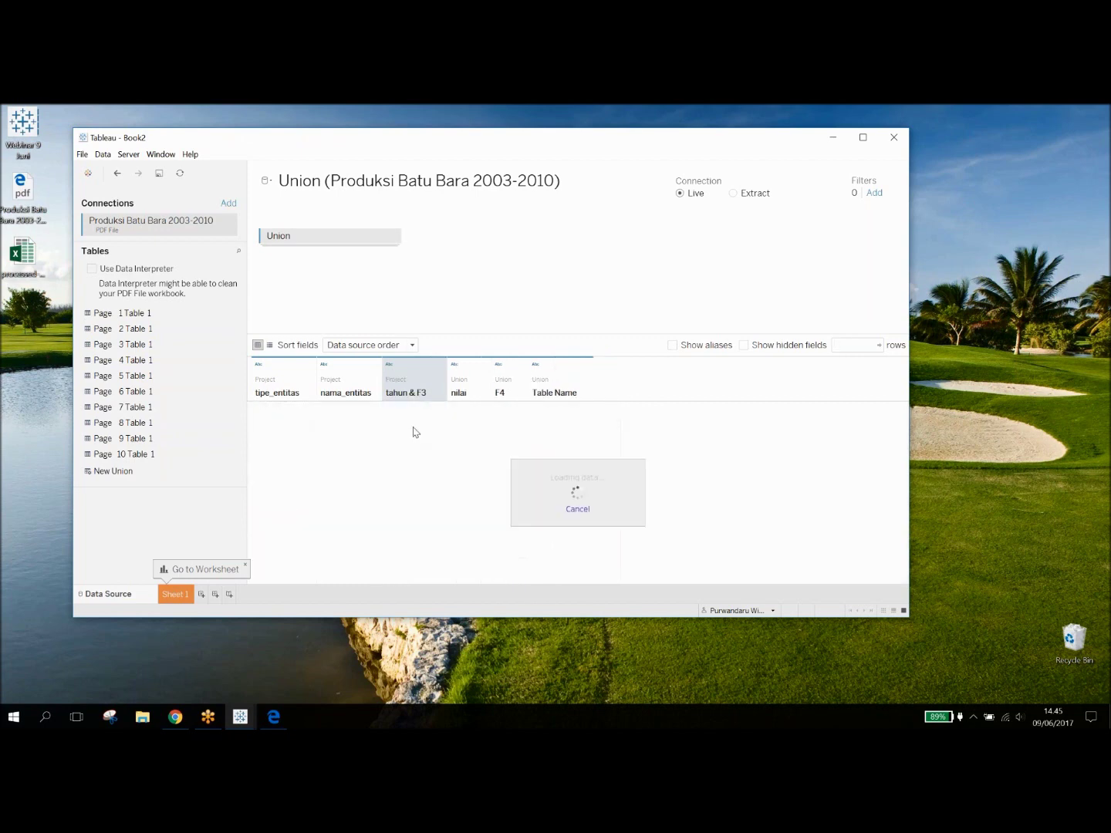
pyautogui.rightClick(417, 395)
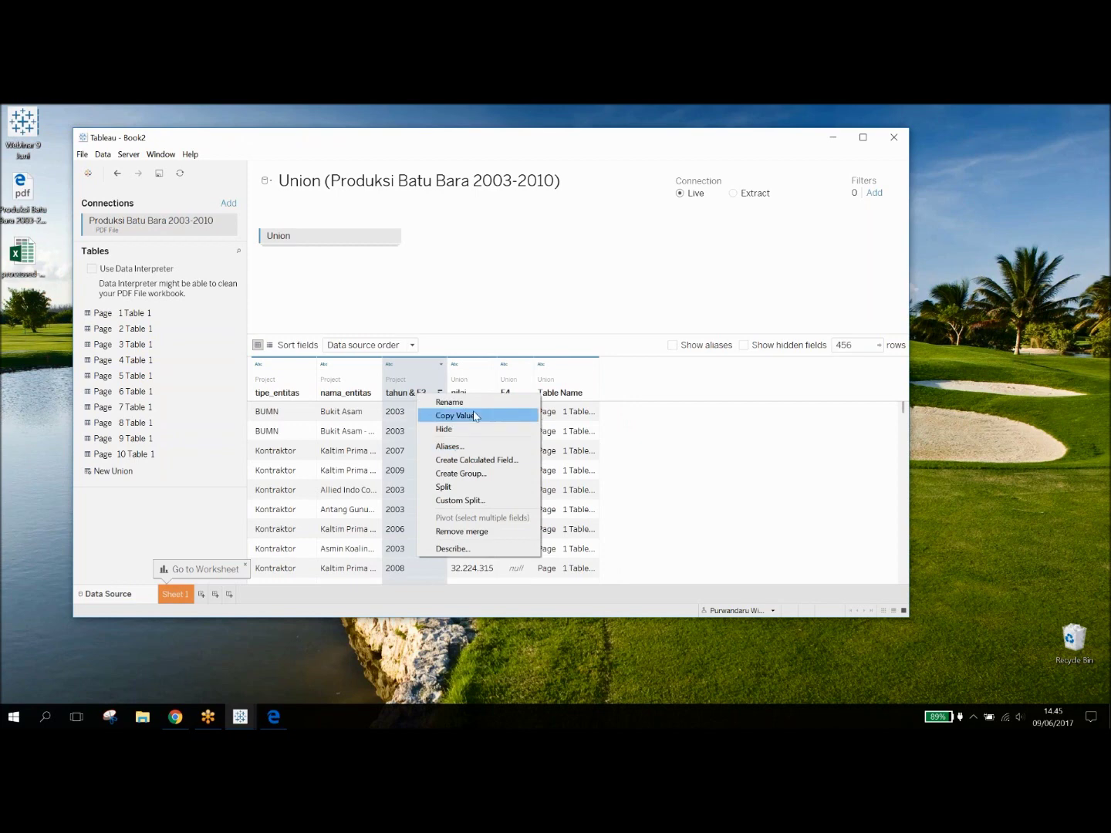
pyautogui.click(469, 399)
pyautogui.press('BackSpace')
pyautogui.press('BackSpace')
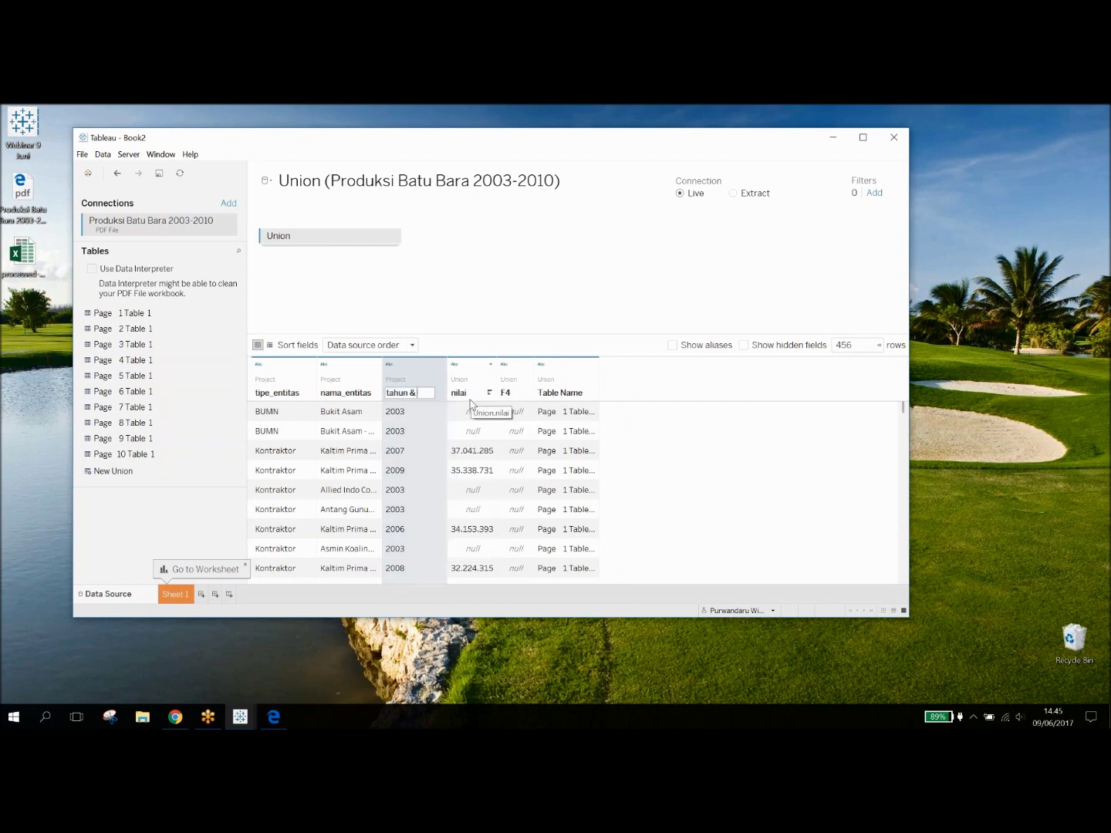
pyautogui.click(471, 401)
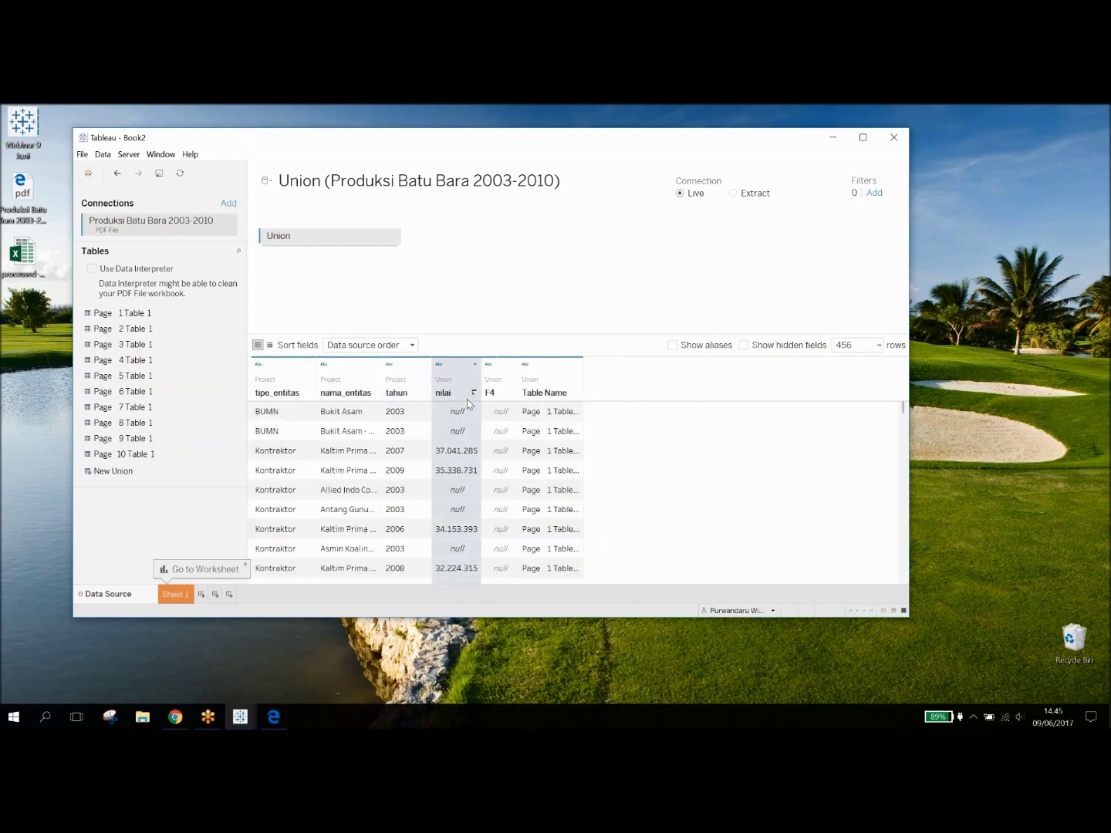
# Merge the mismatched fields nilai and F4 in the union
pyautogui.click(501, 397)
pyautogui.click(511, 393)
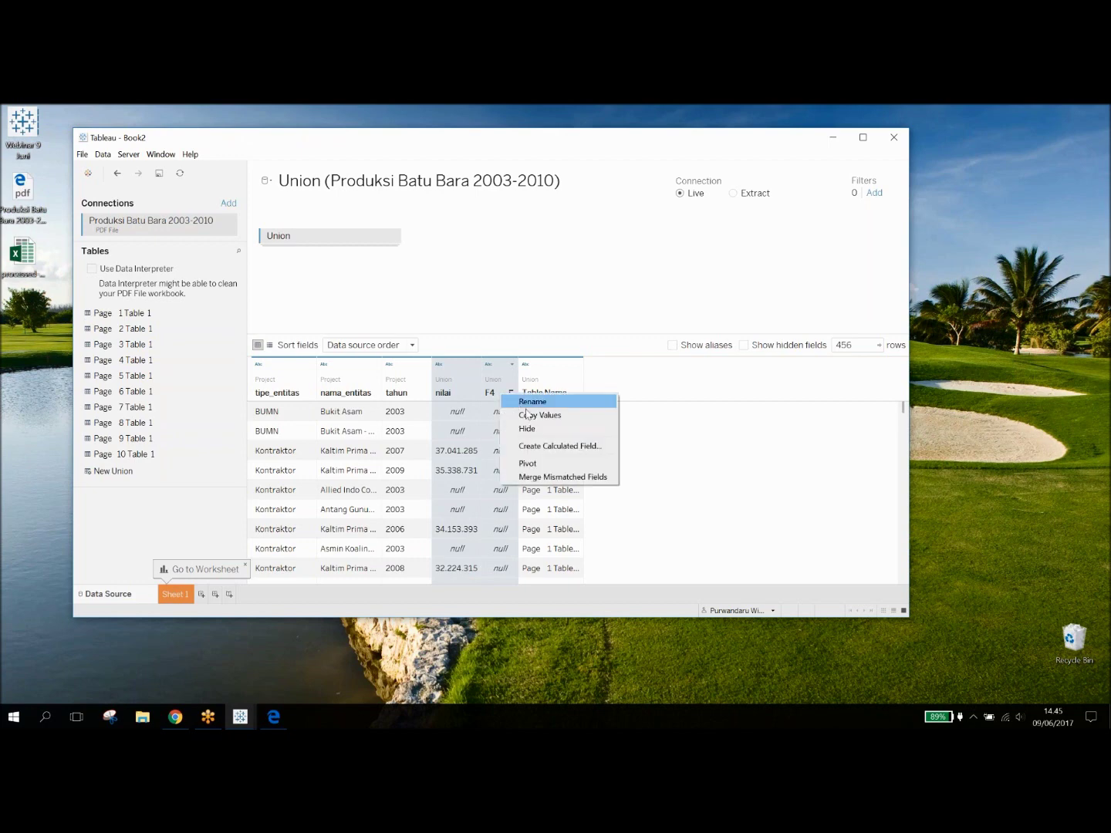
pyautogui.click(566, 463)
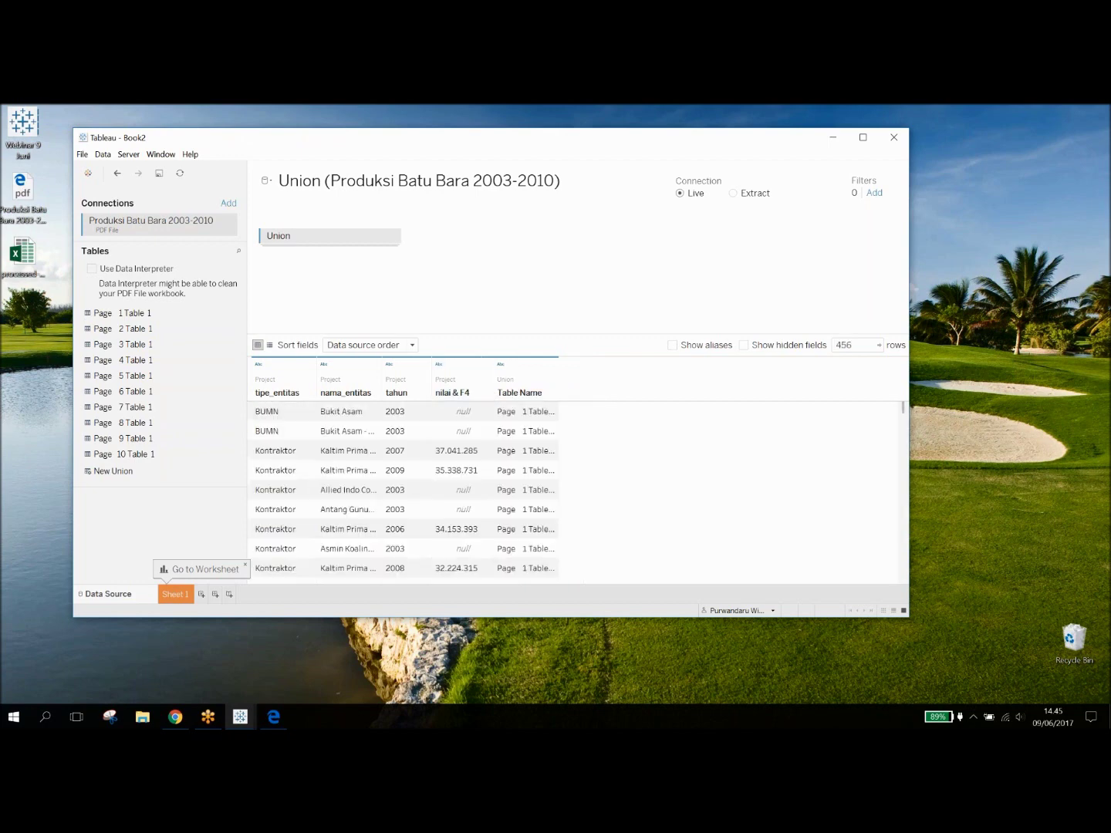
# Rename the merged nilai & F4 field to nilai
pyautogui.click(456, 391)
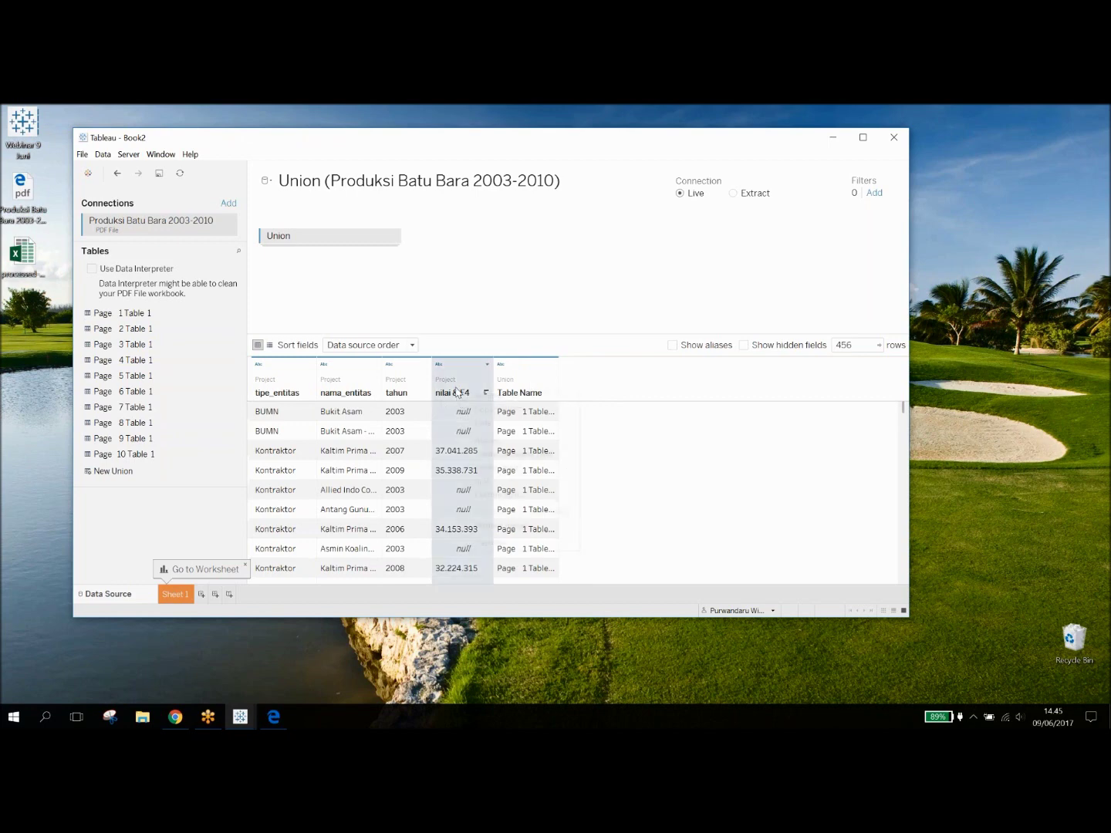
pyautogui.rightClick(456, 392)
pyautogui.click(475, 397)
pyautogui.press('BackSpace')
pyautogui.press('BackSpace')
pyautogui.press('Return')
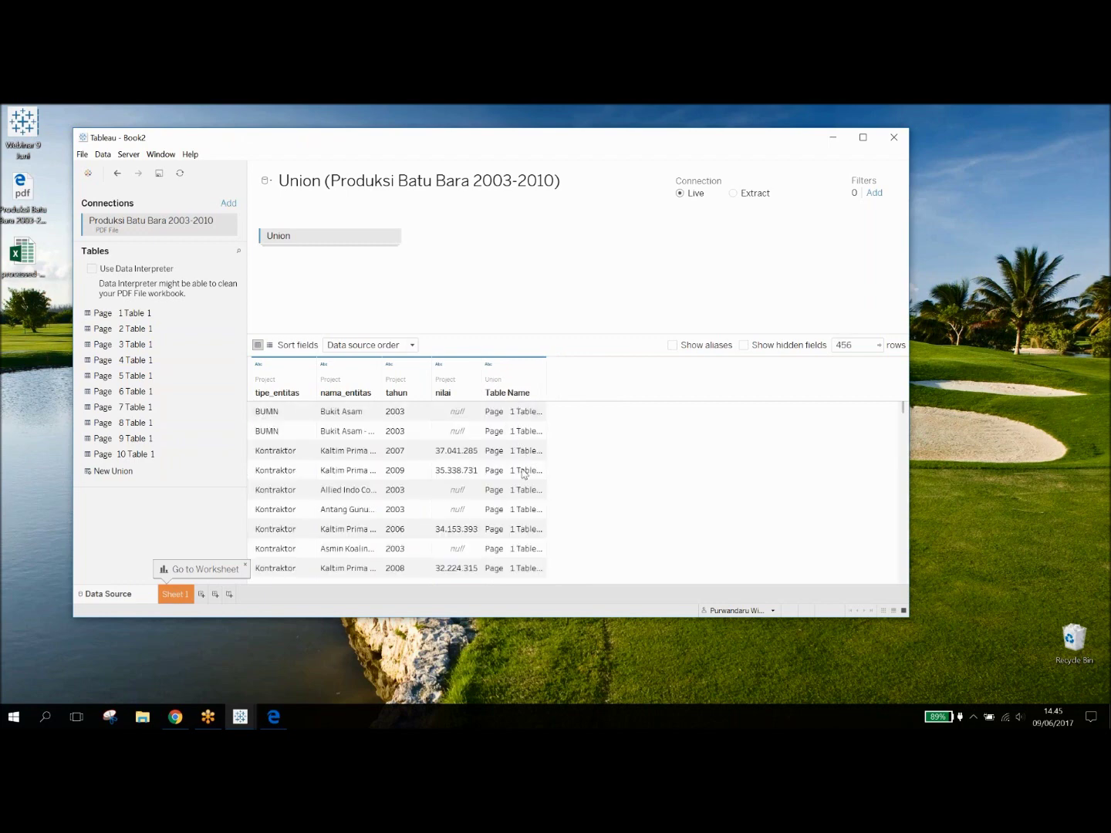
# Check the merged rows across the PDF pages and hide the Table Name field in the union
pyautogui.scroll(-15, 538, 478)
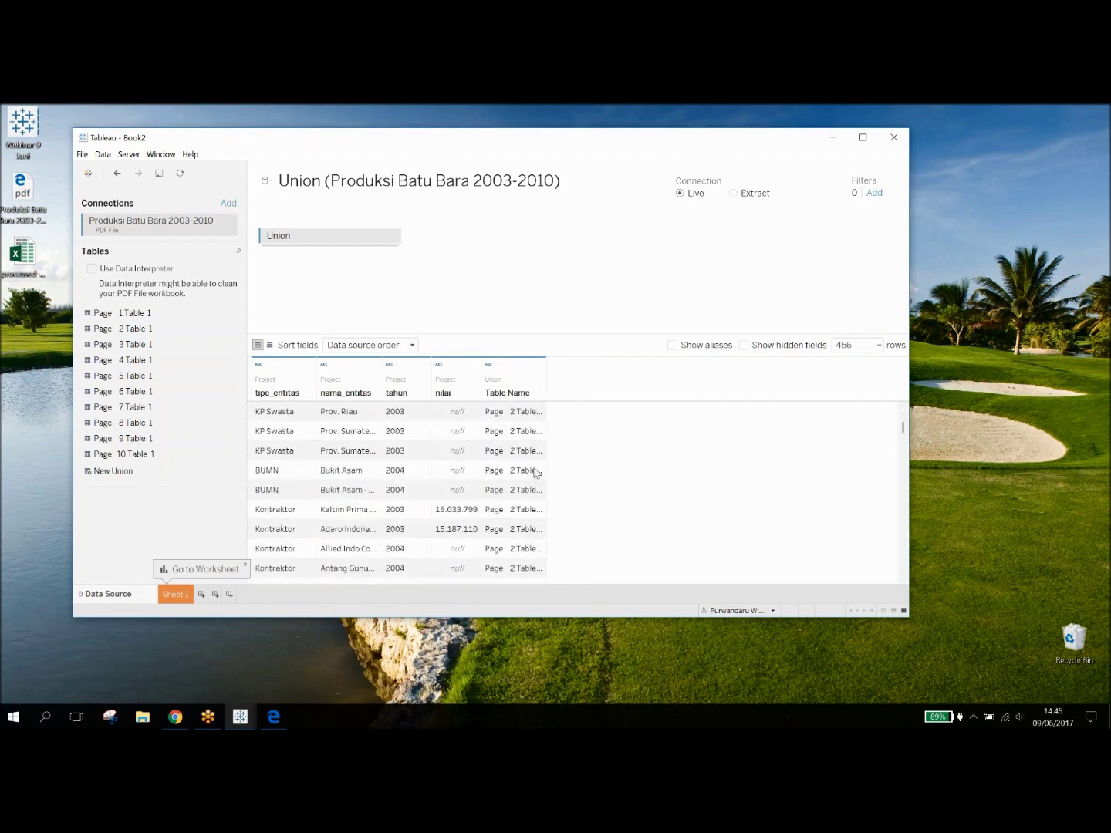
pyautogui.scroll(-15, 538, 472)
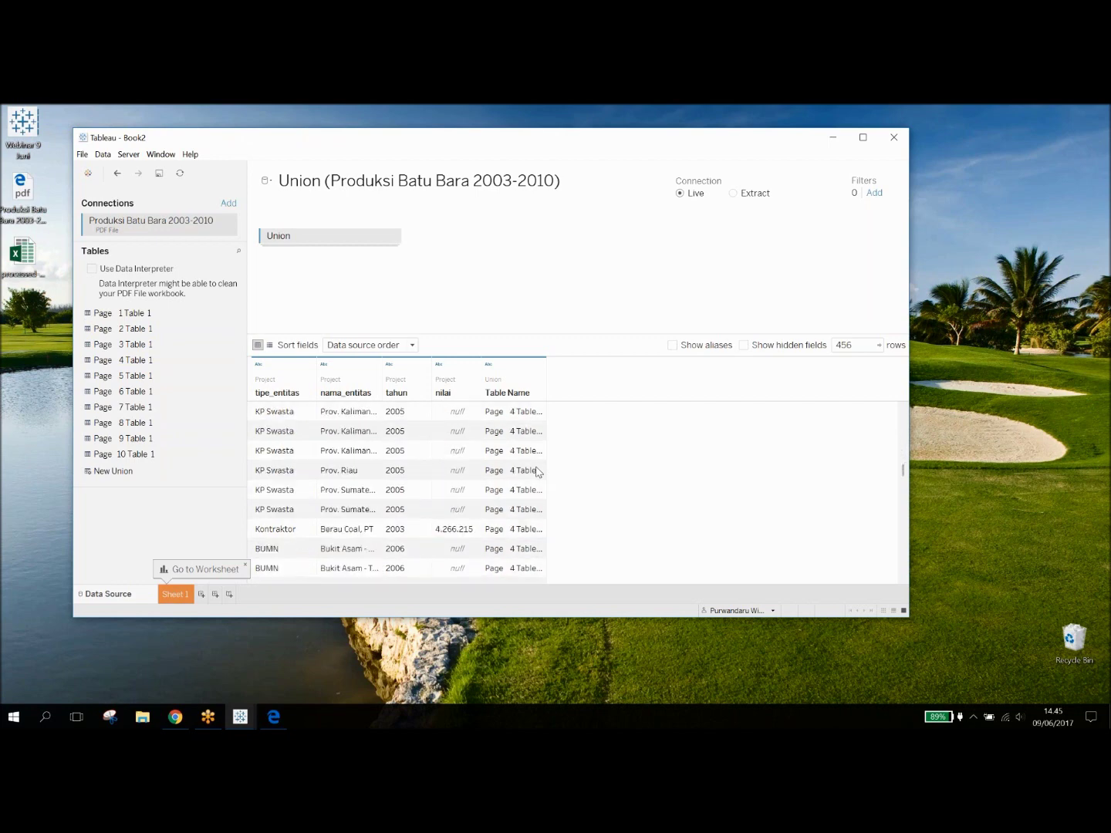
pyautogui.scroll(-5, 537, 472)
pyautogui.scroll(10, 544, 476)
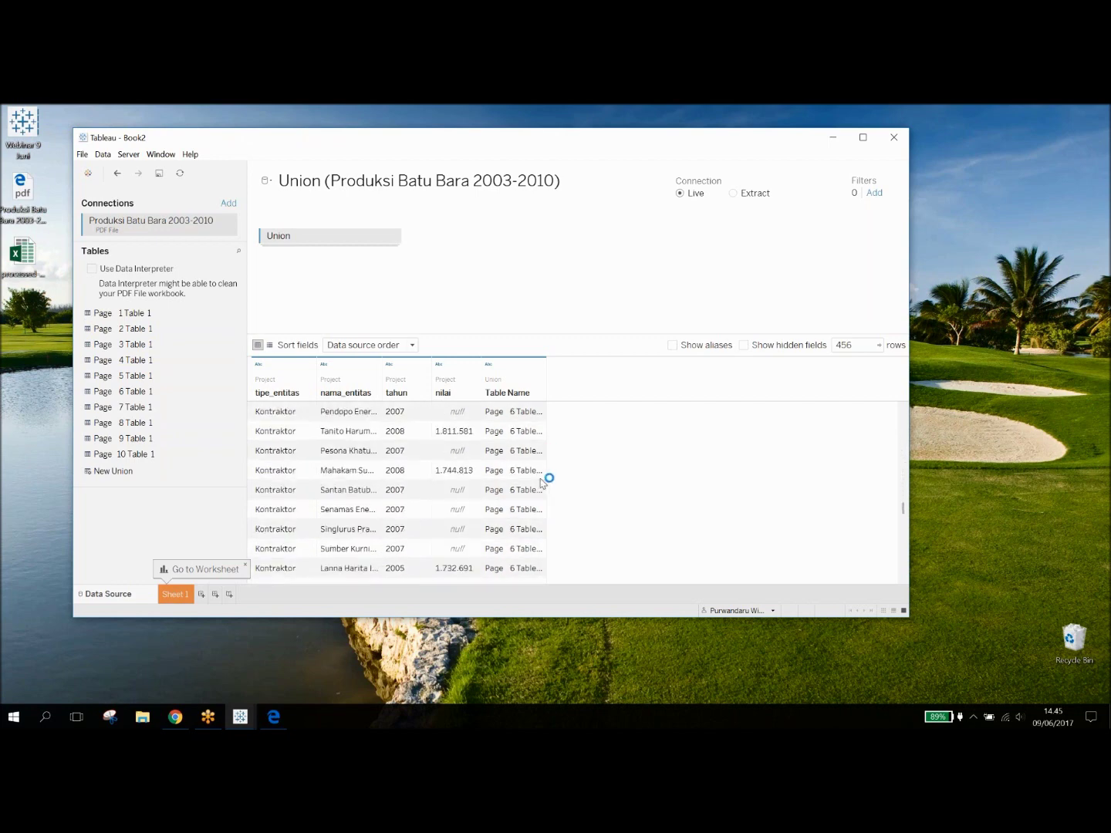
pyautogui.click(529, 395)
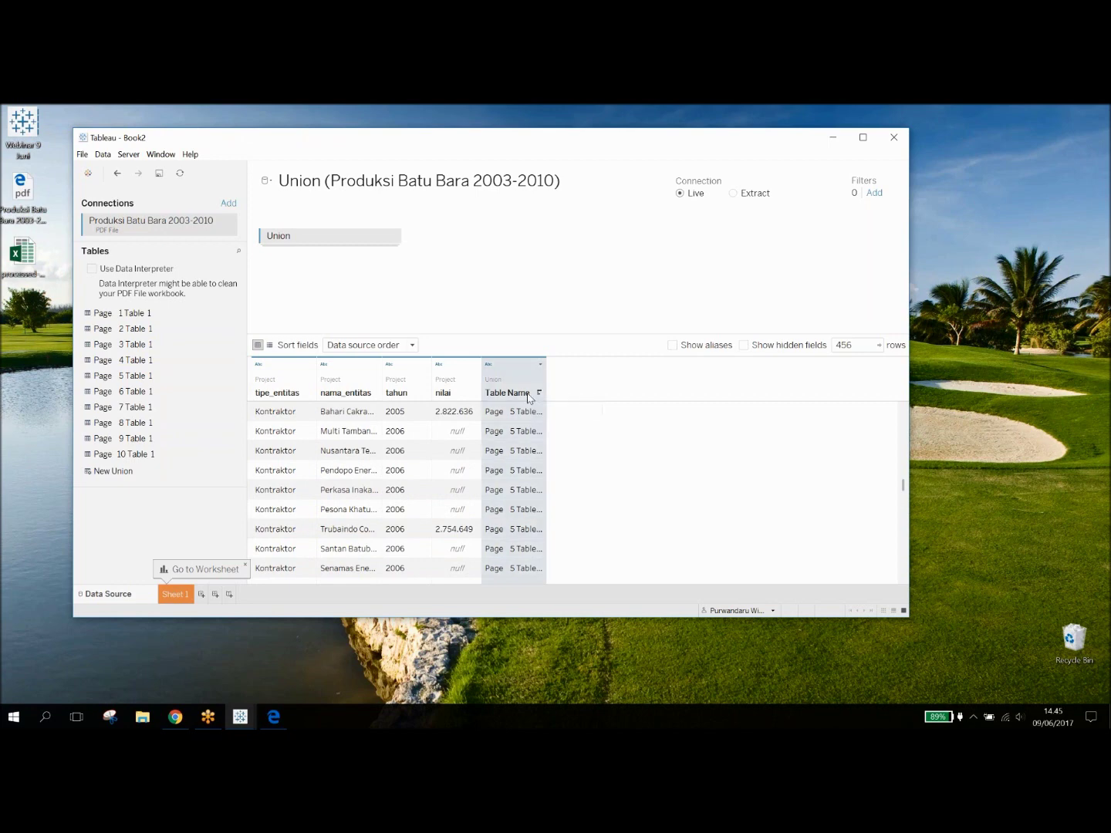
pyautogui.rightClick(529, 397)
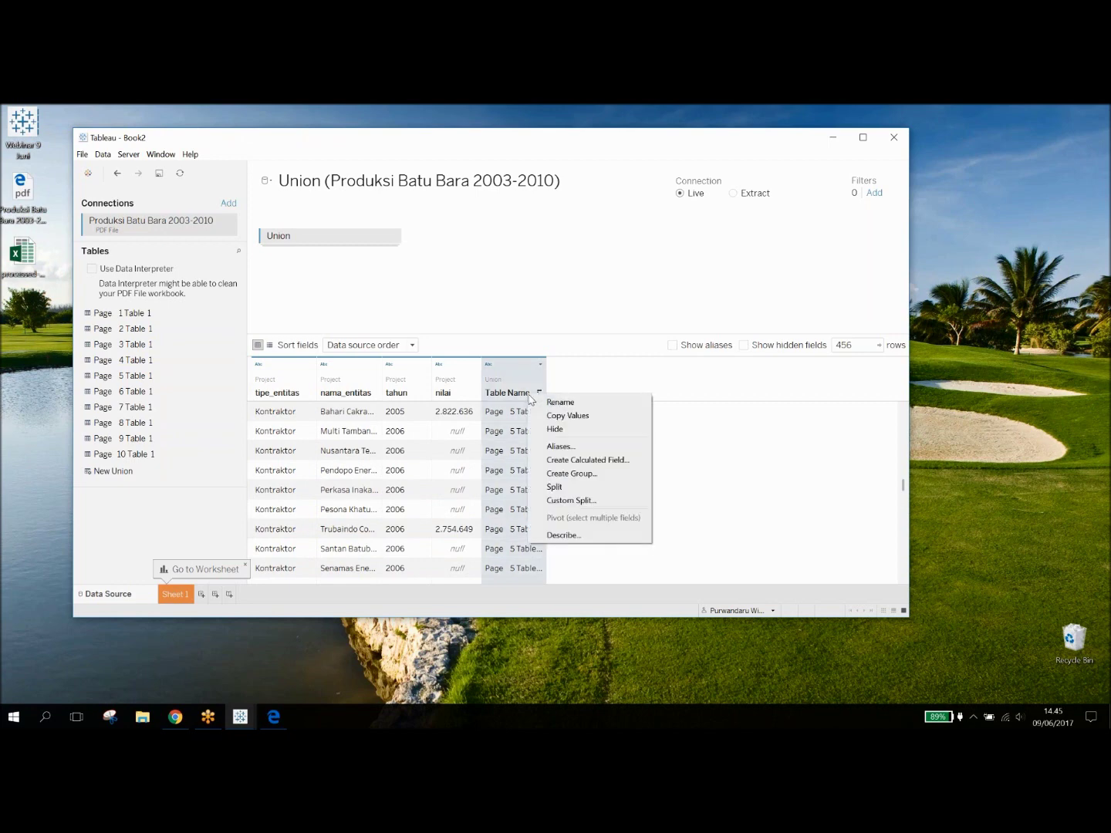
pyautogui.click(541, 368)
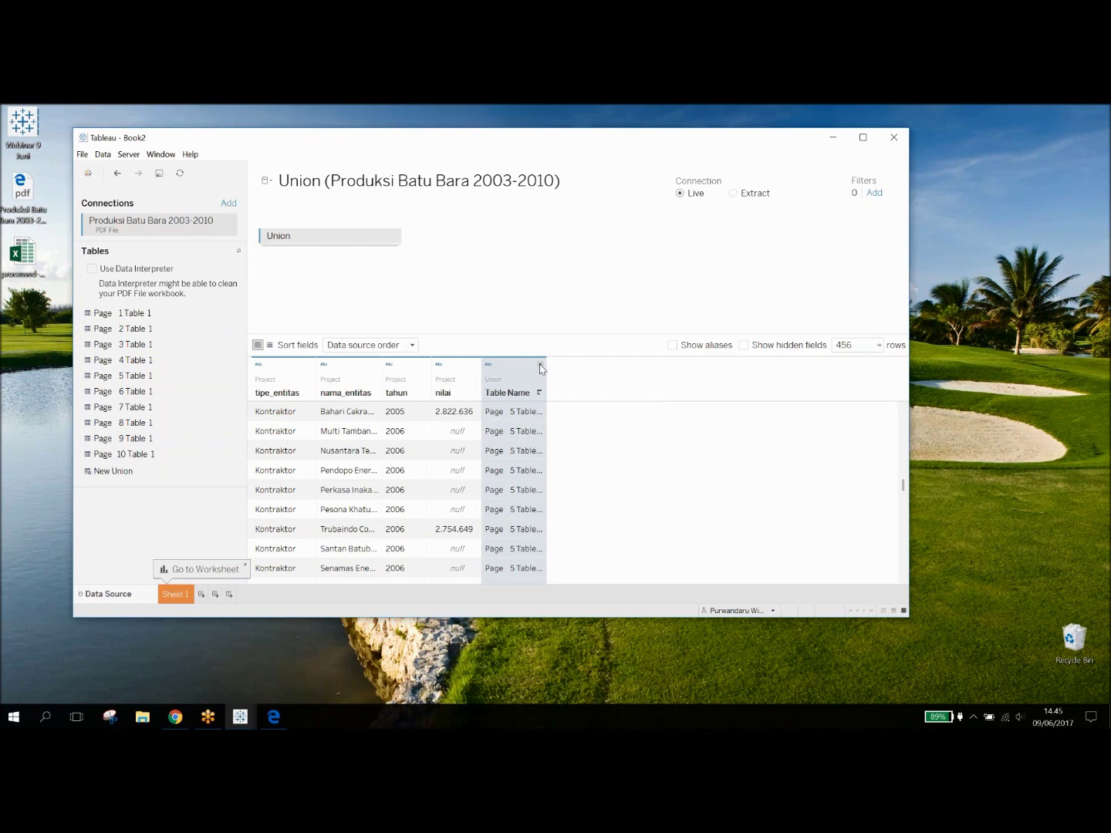
pyautogui.click(541, 367)
pyautogui.click(594, 455)
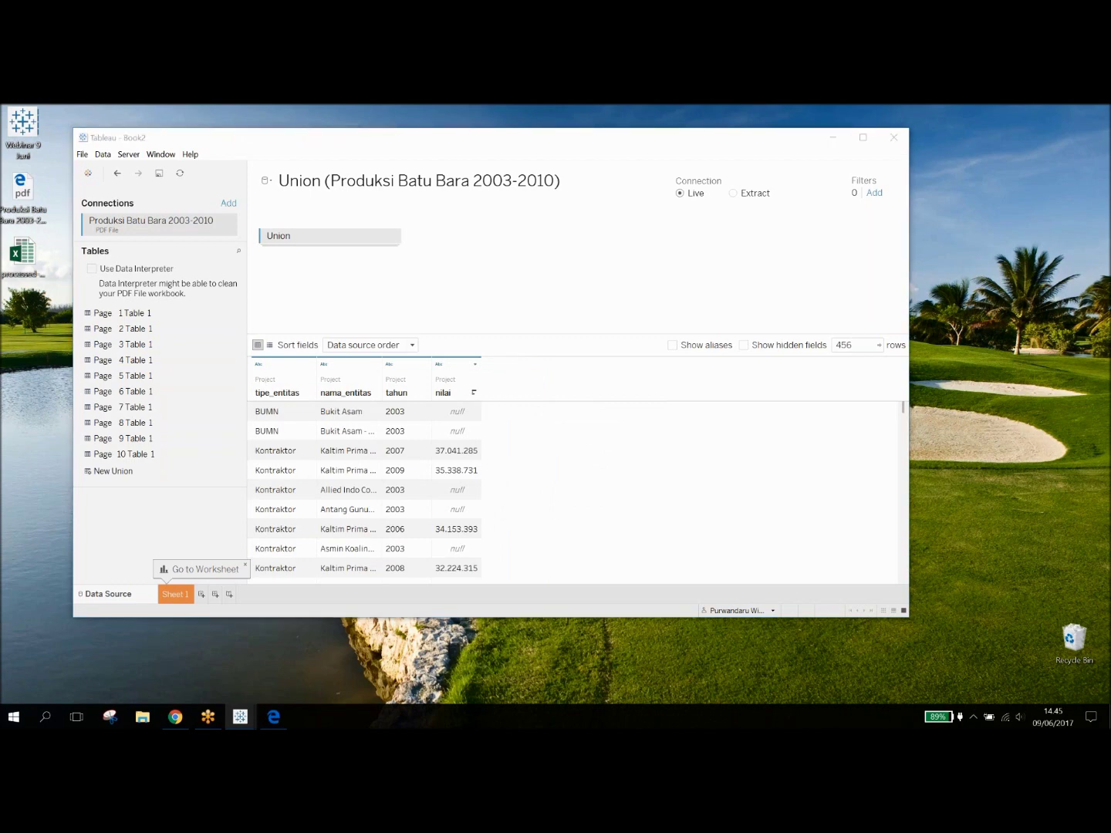
# Save the workbook on the Desktop as Webinar 2 in Tableau Workbook (*.twb) format
pyautogui.write('Webinar')
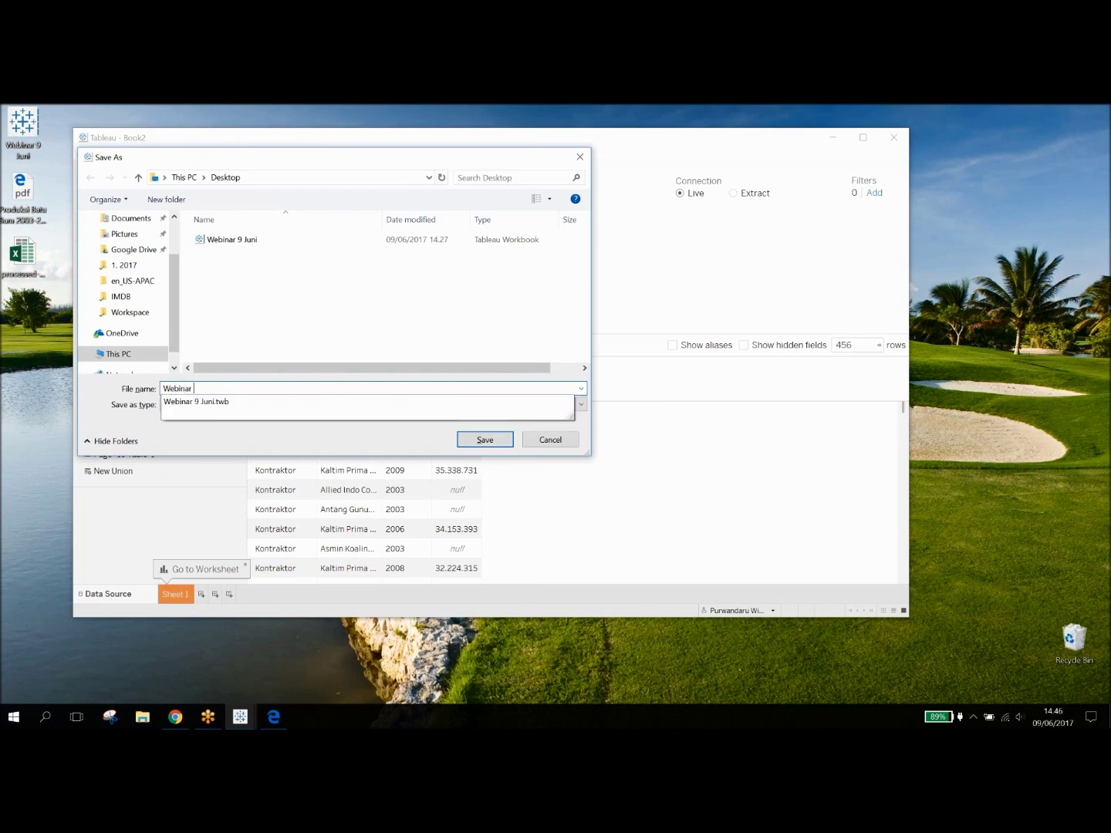
pyautogui.write(' 2')
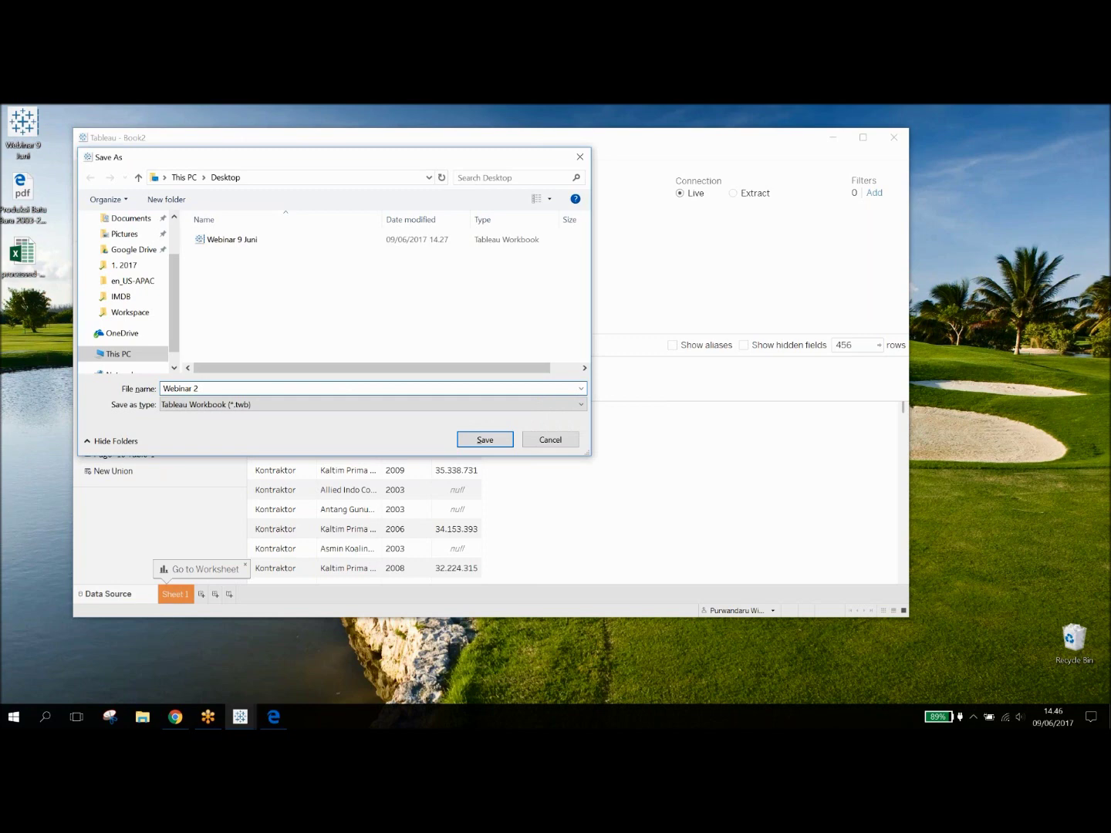
pyautogui.press('Return')
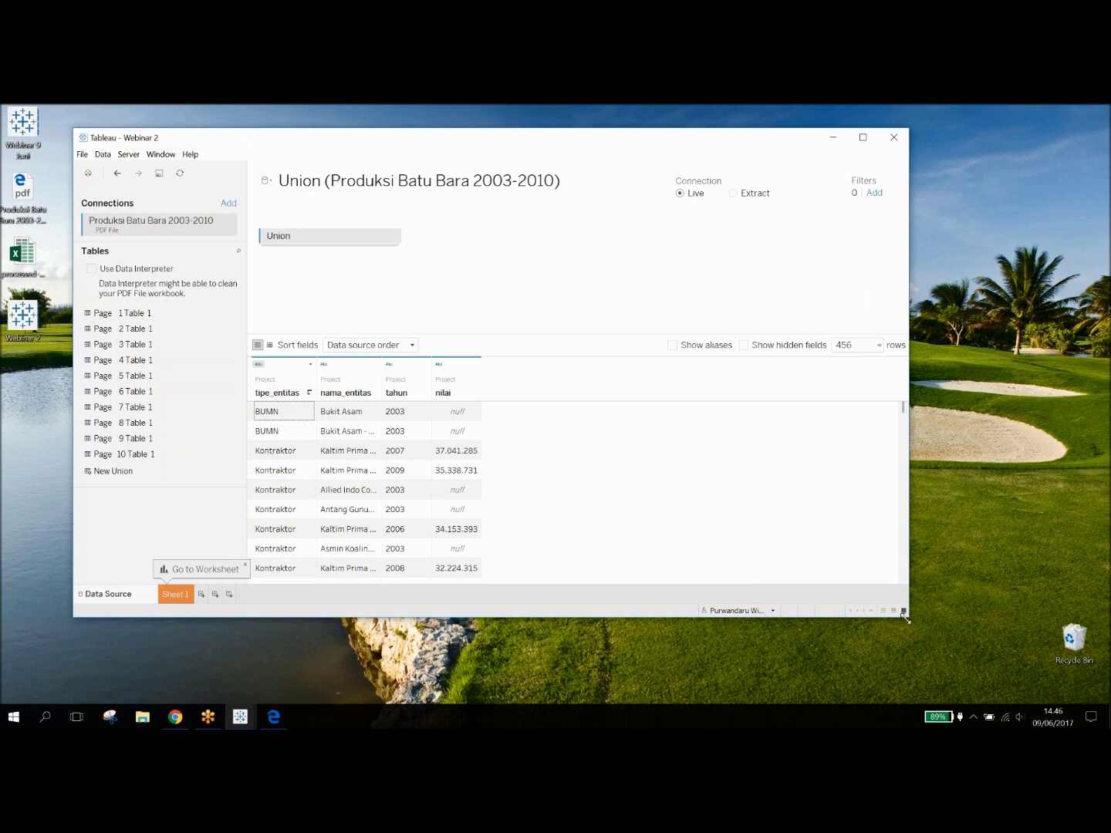
# Maximize the window and change the data type of the union's nilai field to Number (whole)
pyautogui.click(185, 594)
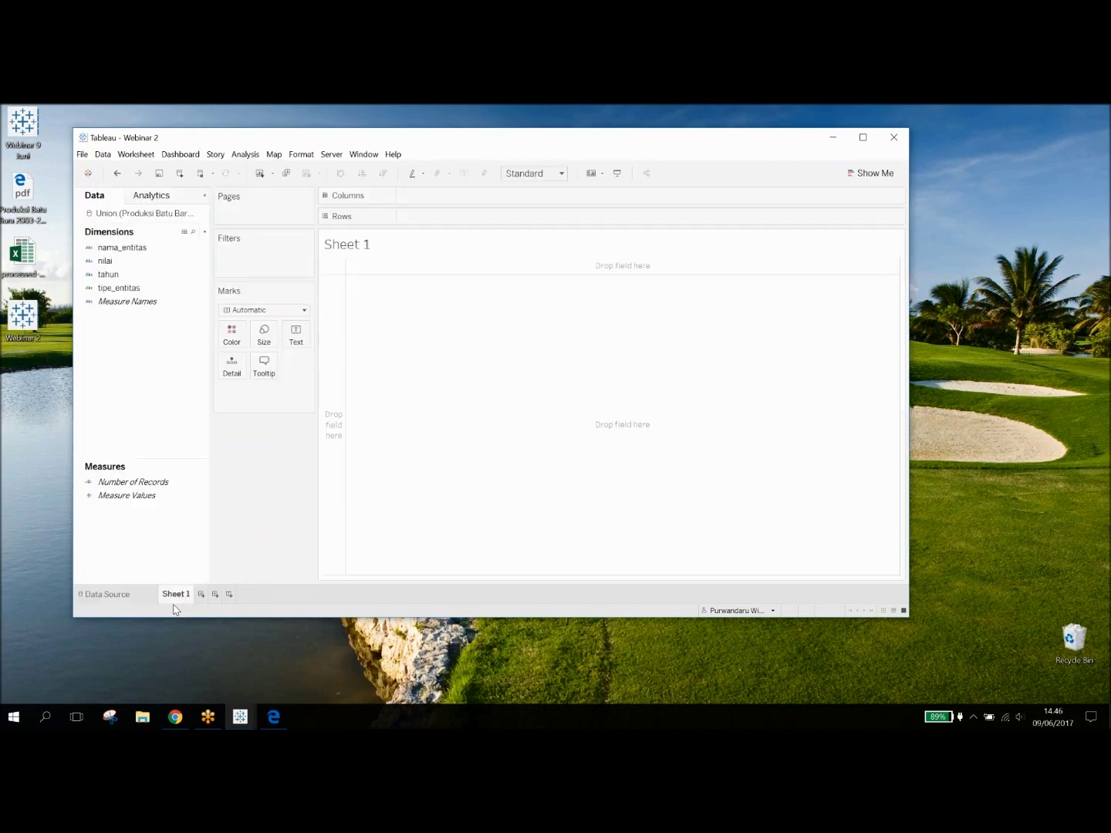
pyautogui.click(135, 599)
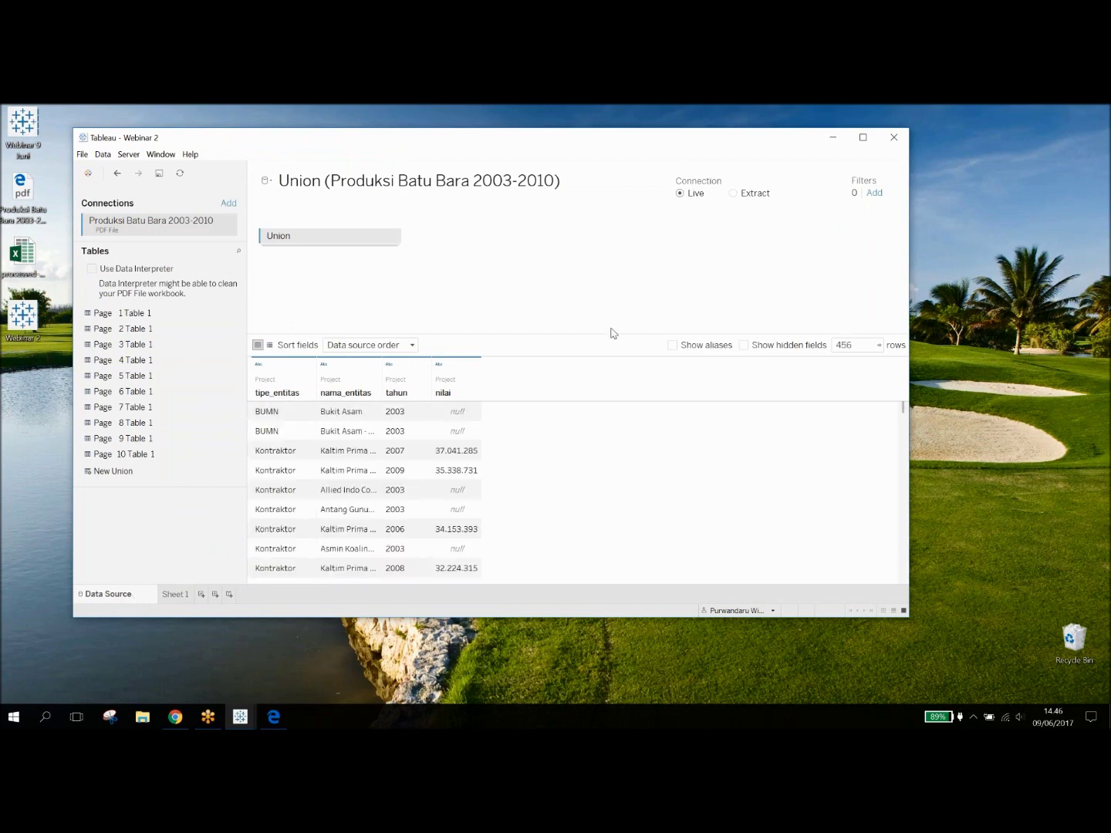
pyautogui.click(864, 138)
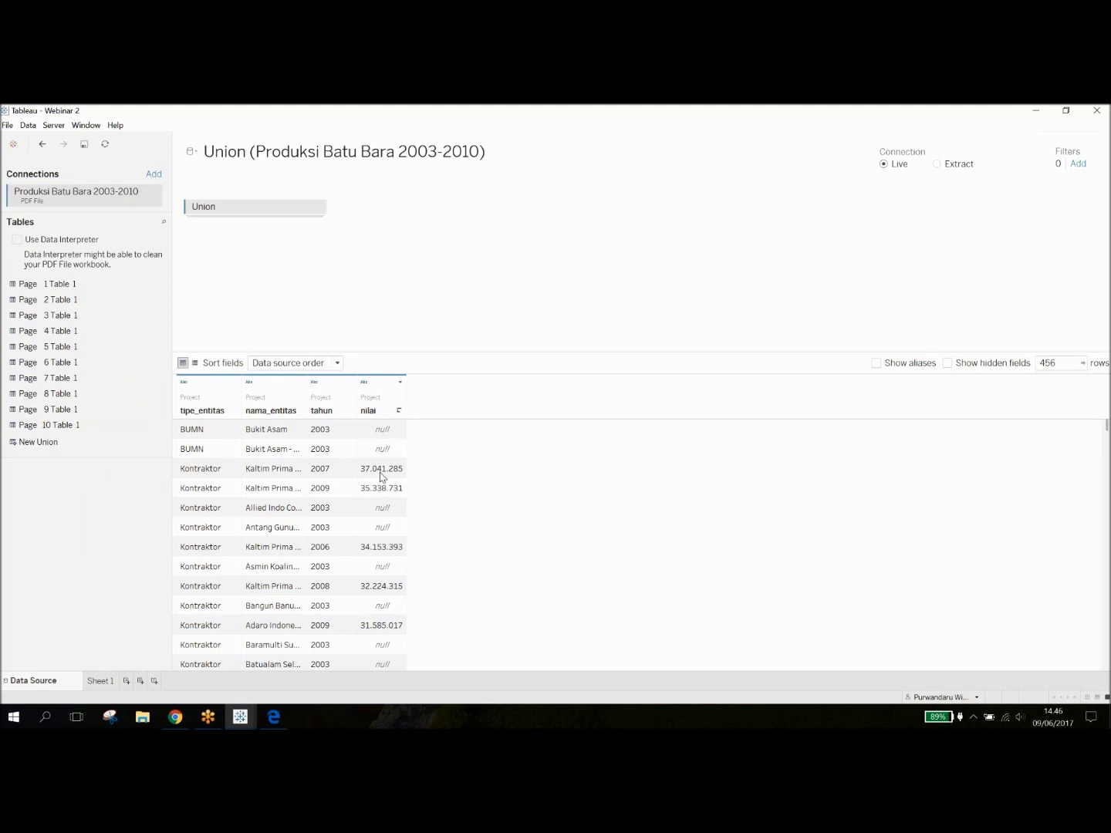
pyautogui.click(364, 384)
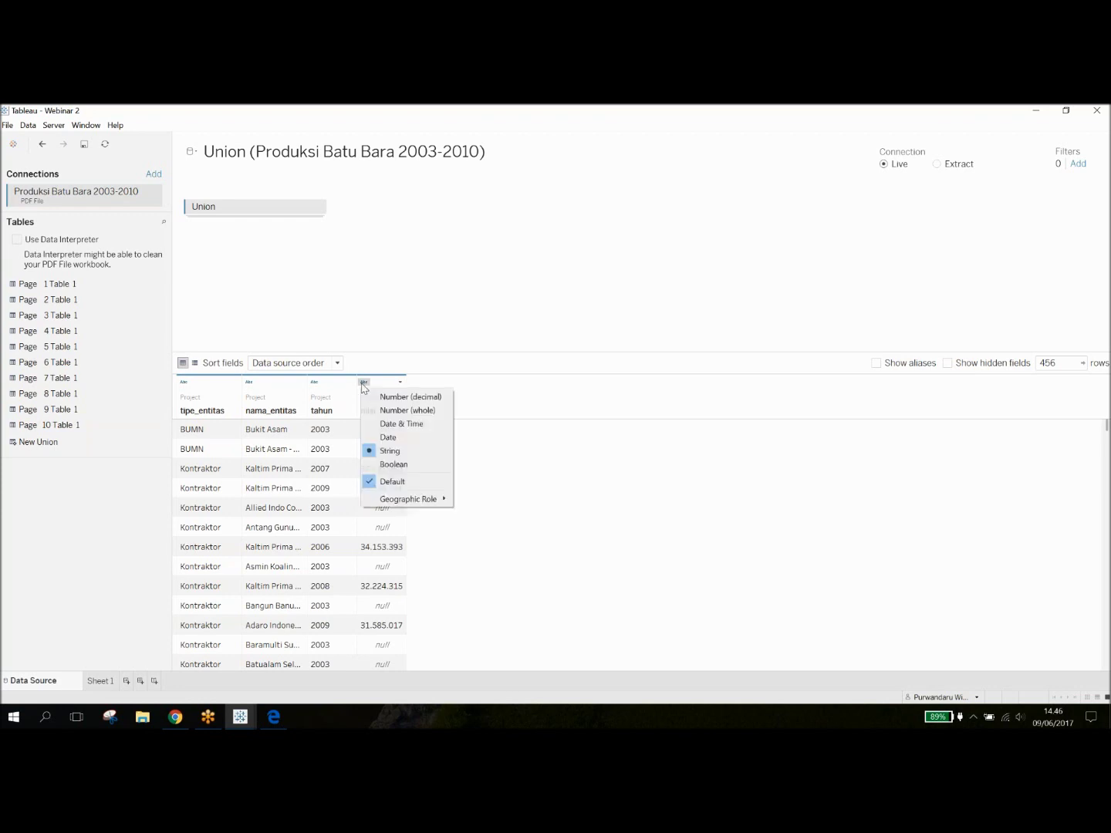
pyautogui.click(390, 412)
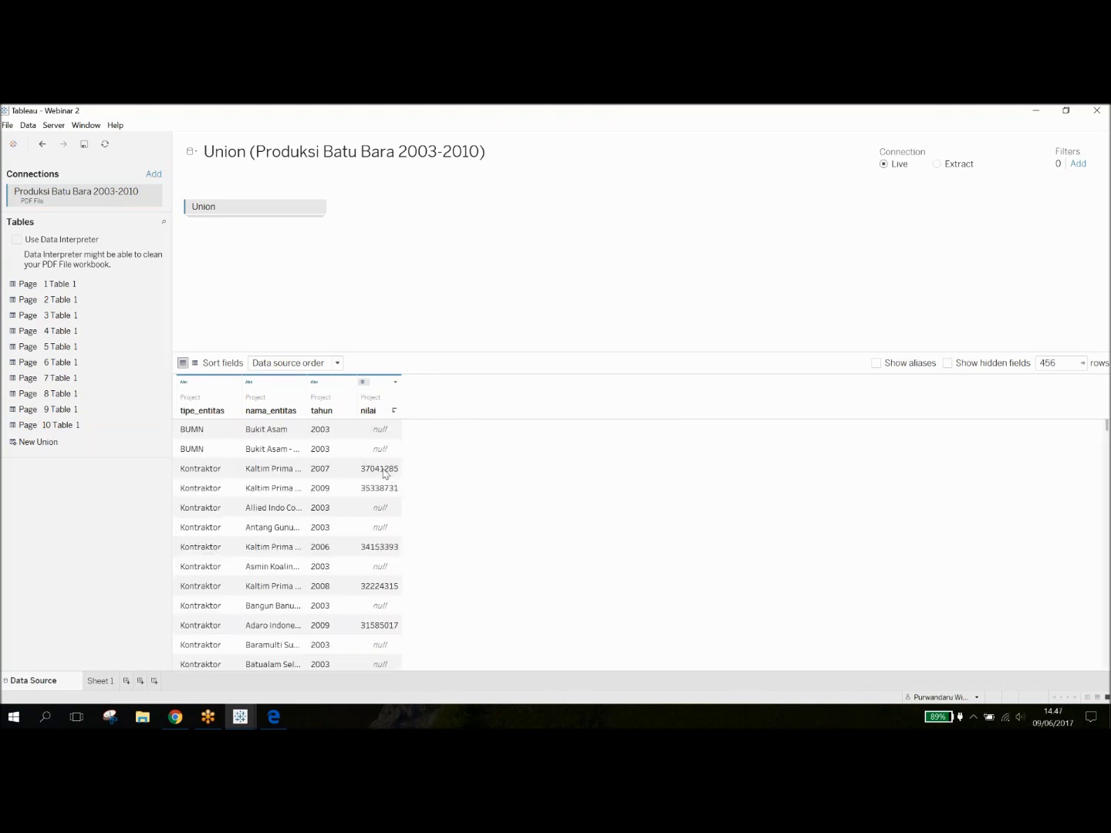
pyautogui.scroll(-10, 386, 528)
# Convert the nilai dimension to a measure in Sheet 1
pyautogui.click(101, 681)
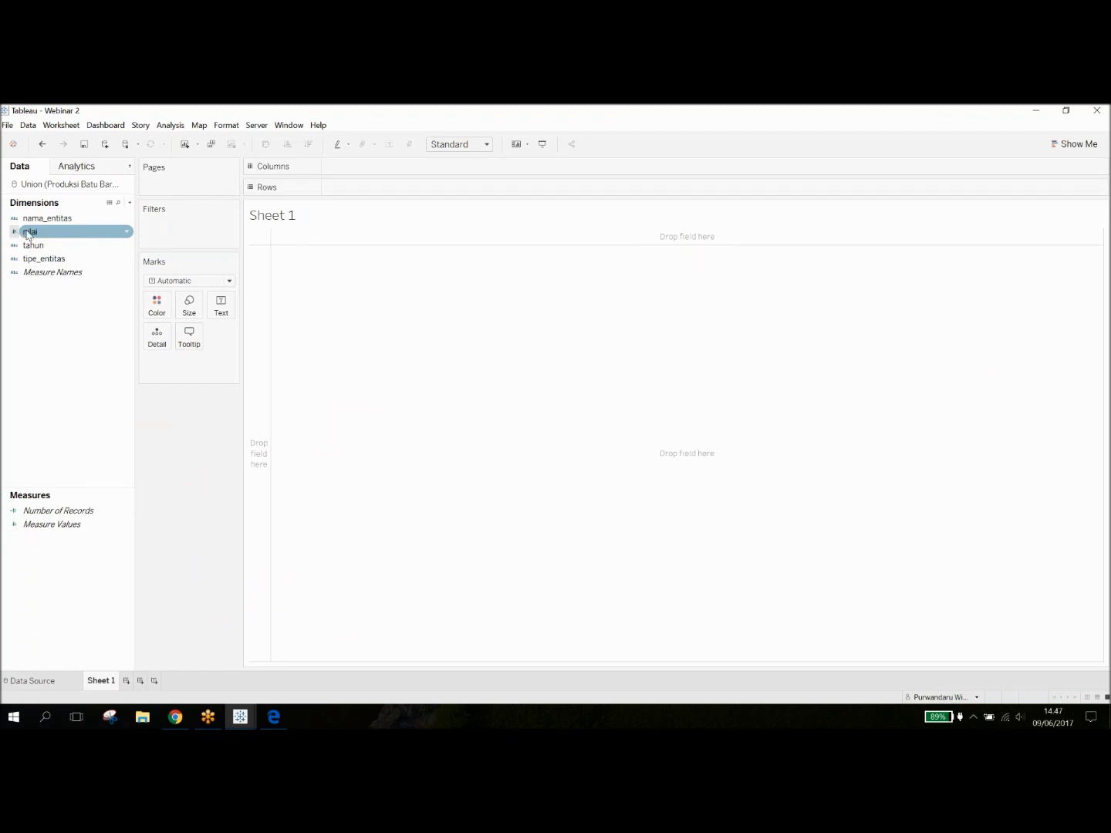
pyautogui.click(128, 232)
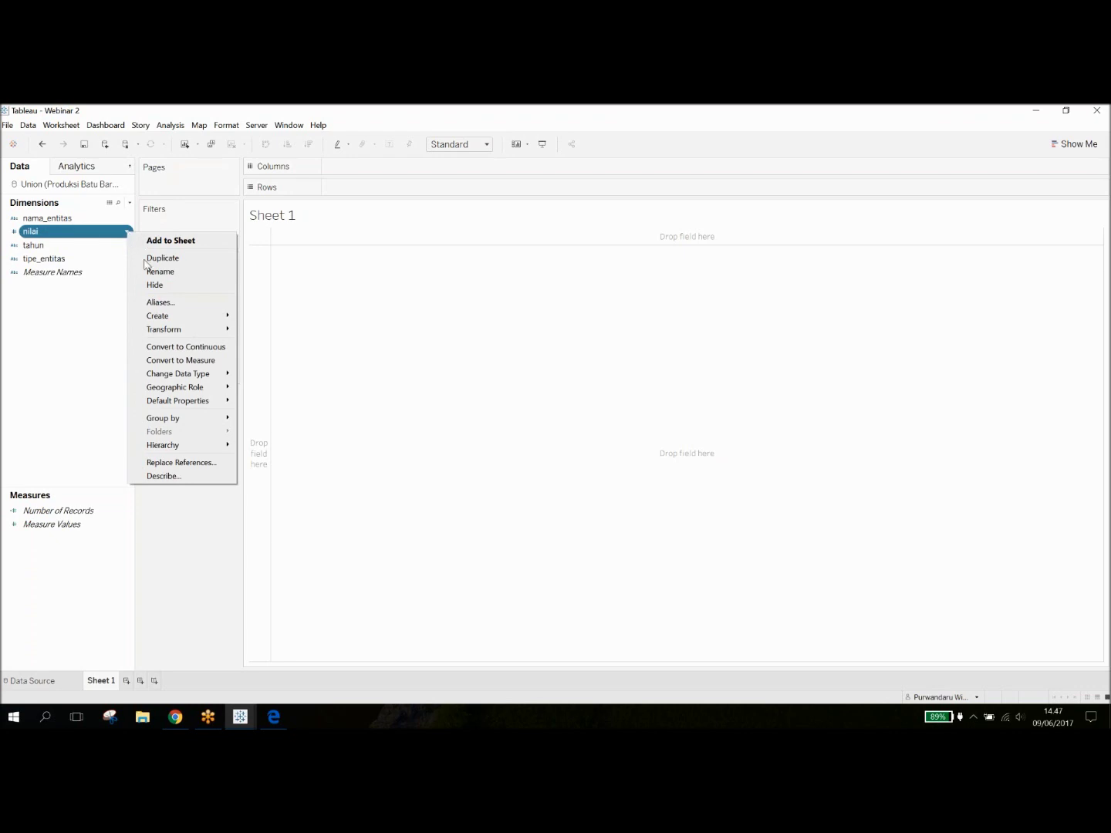
pyautogui.click(187, 359)
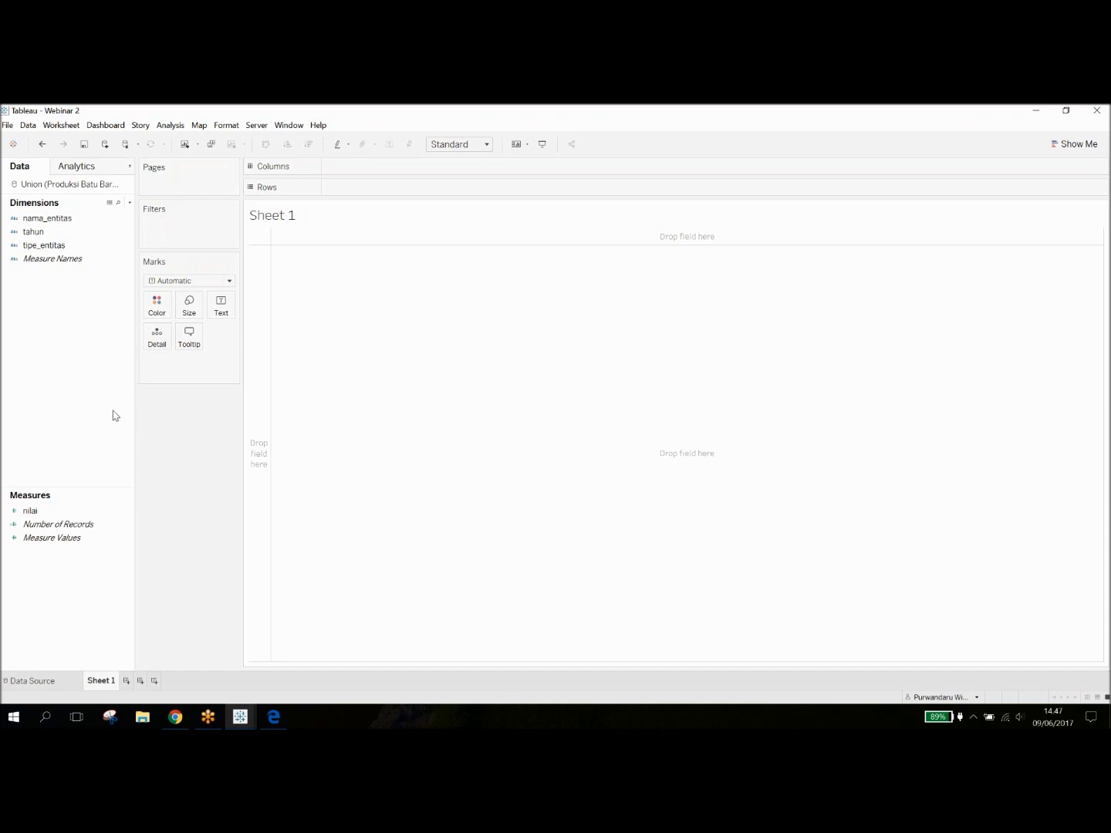
# Place the nilai measure on Columns in Sheet 1 as a sum
pyautogui.click(65, 514)
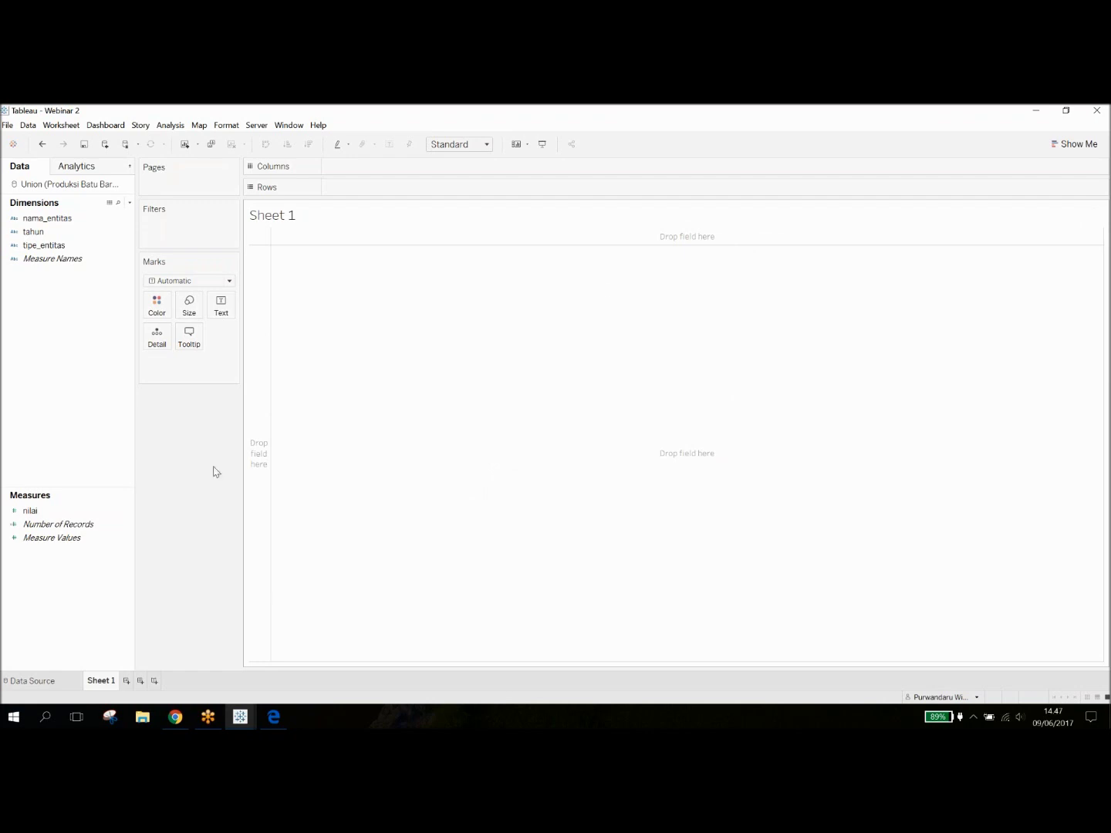
pyautogui.click(67, 513)
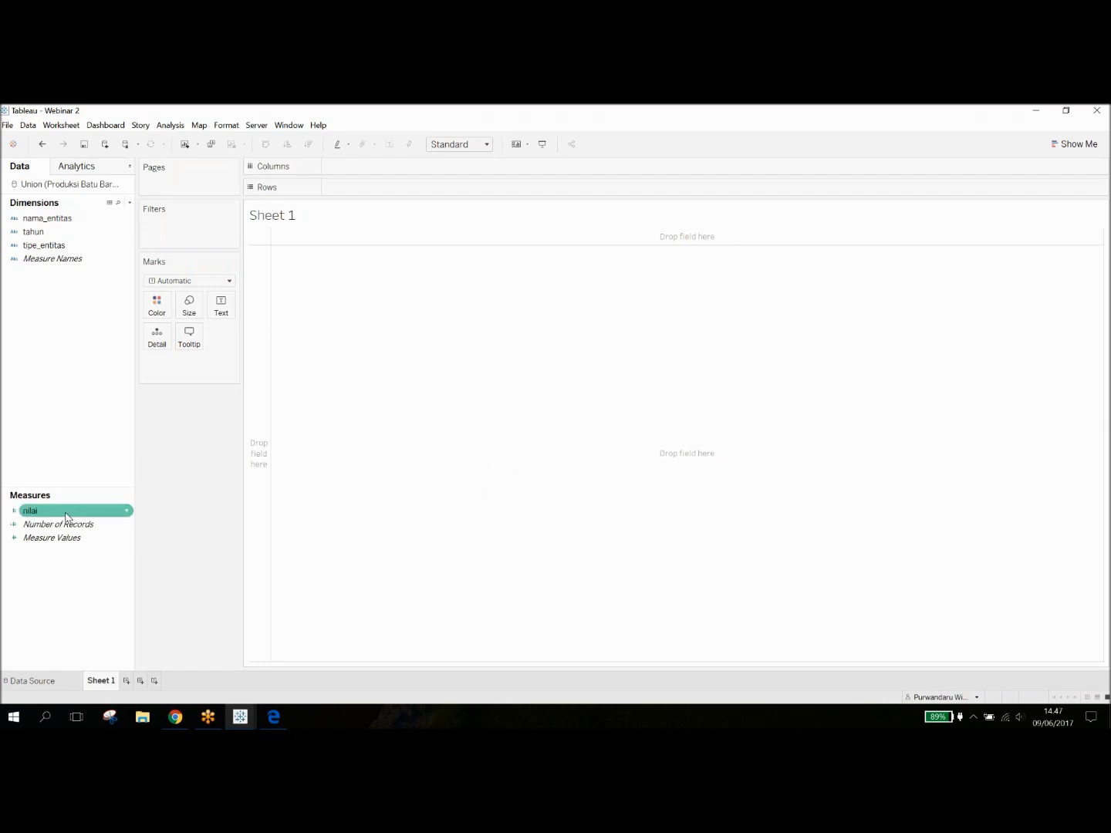
pyautogui.moveTo(67, 518)
pyautogui.mouseDown()
pyautogui.moveTo(153, 462)
pyautogui.moveTo(374, 362)
pyautogui.moveTo(519, 246)
pyautogui.mouseUp()
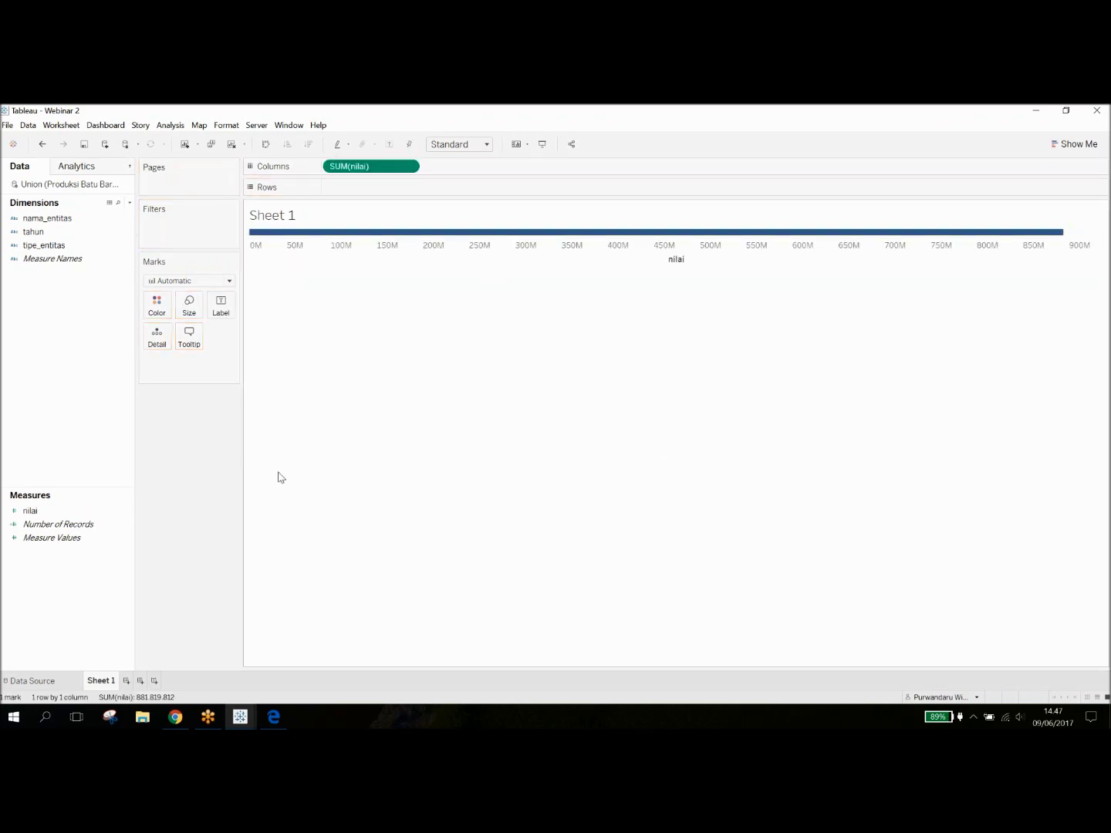
# Place nama_entitas on Rows in Sheet 1 and sort the entities in descending order by nilai
pyautogui.click(70, 220)
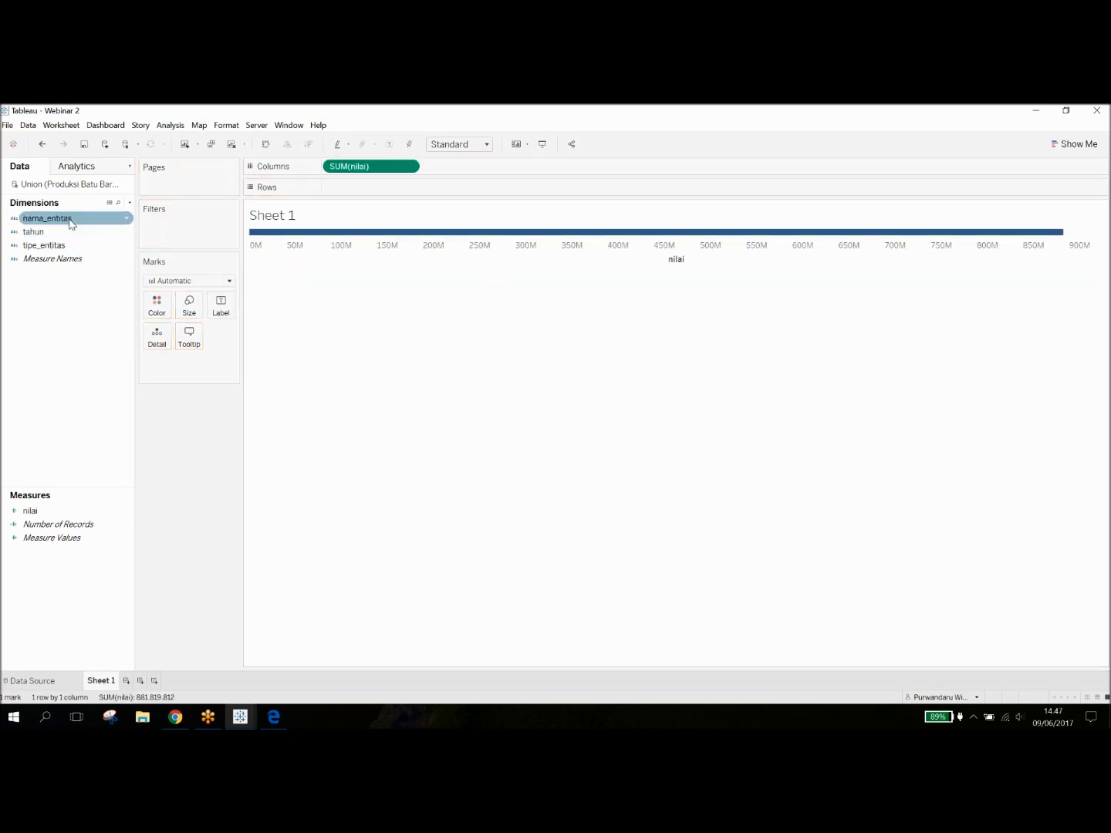
pyautogui.moveTo(70, 220); pyautogui.dragTo(413, 191)
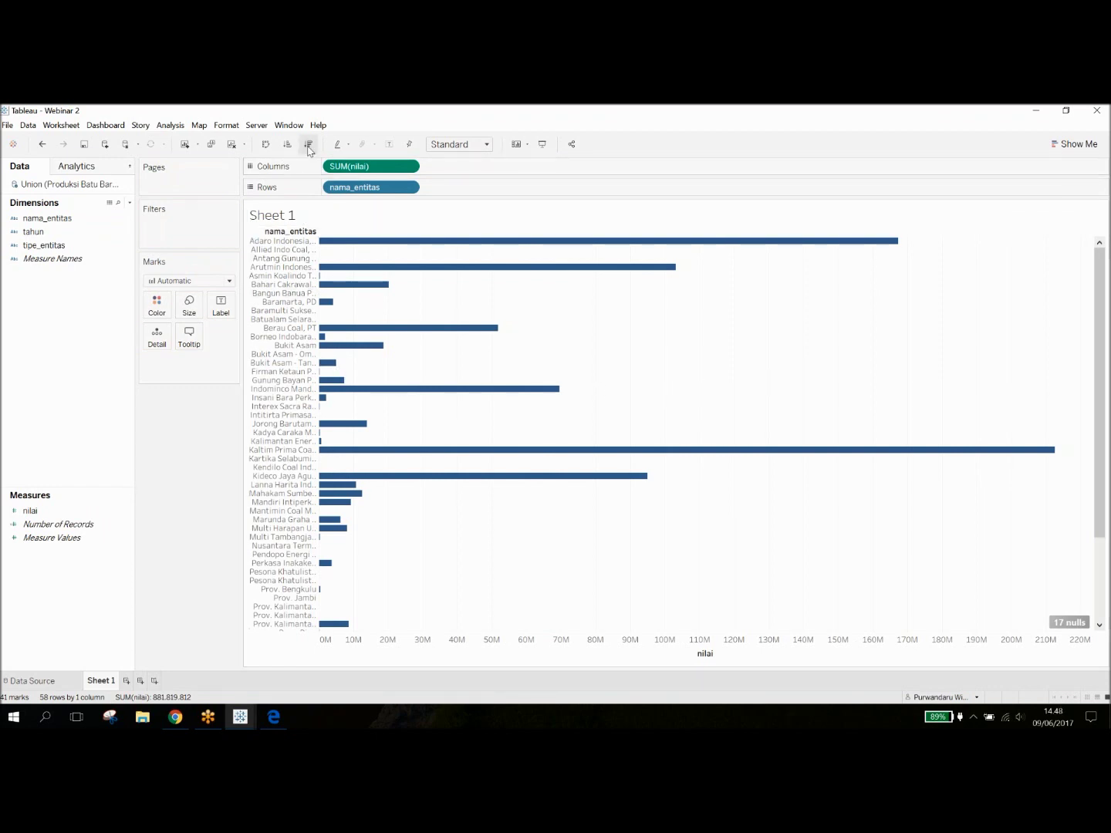
pyautogui.click(308, 144)
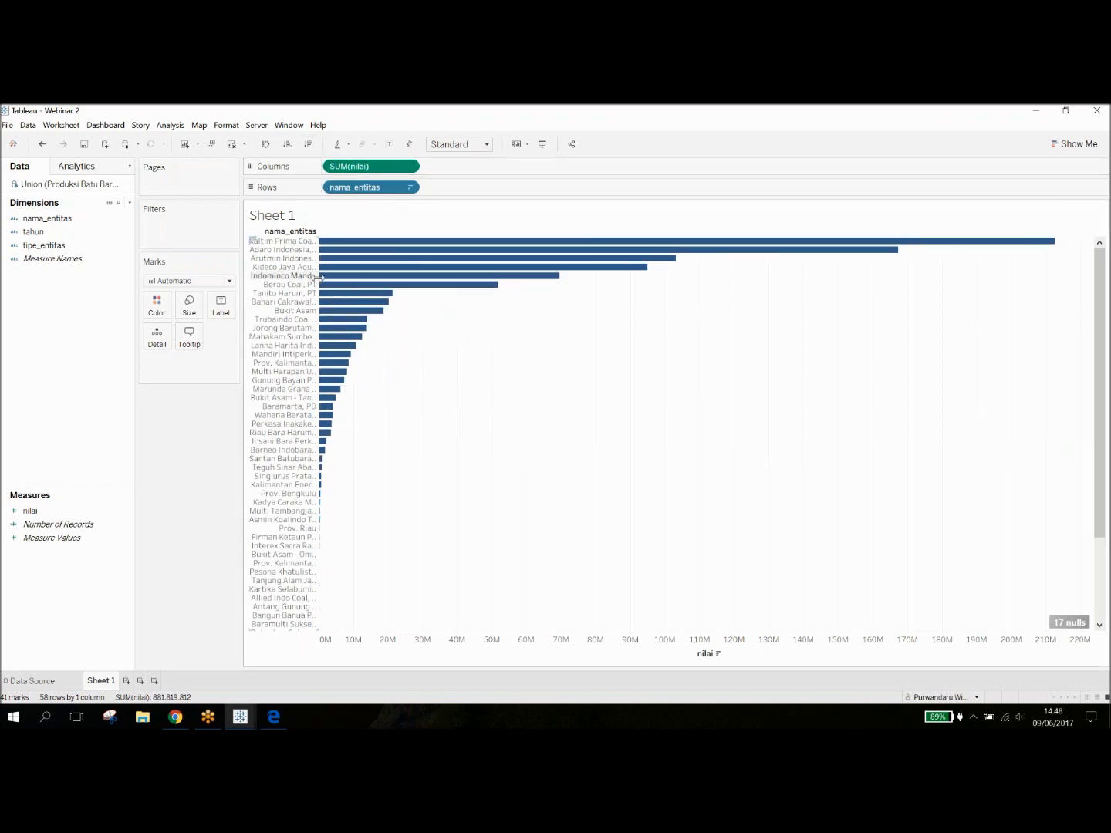
# Widen the nama_entitas header column in the bar chart so the entity names have more room
pyautogui.moveTo(317, 276); pyautogui.dragTo(388, 276)
pyautogui.moveTo(483, 277)
pyautogui.moveTo(697, 242)
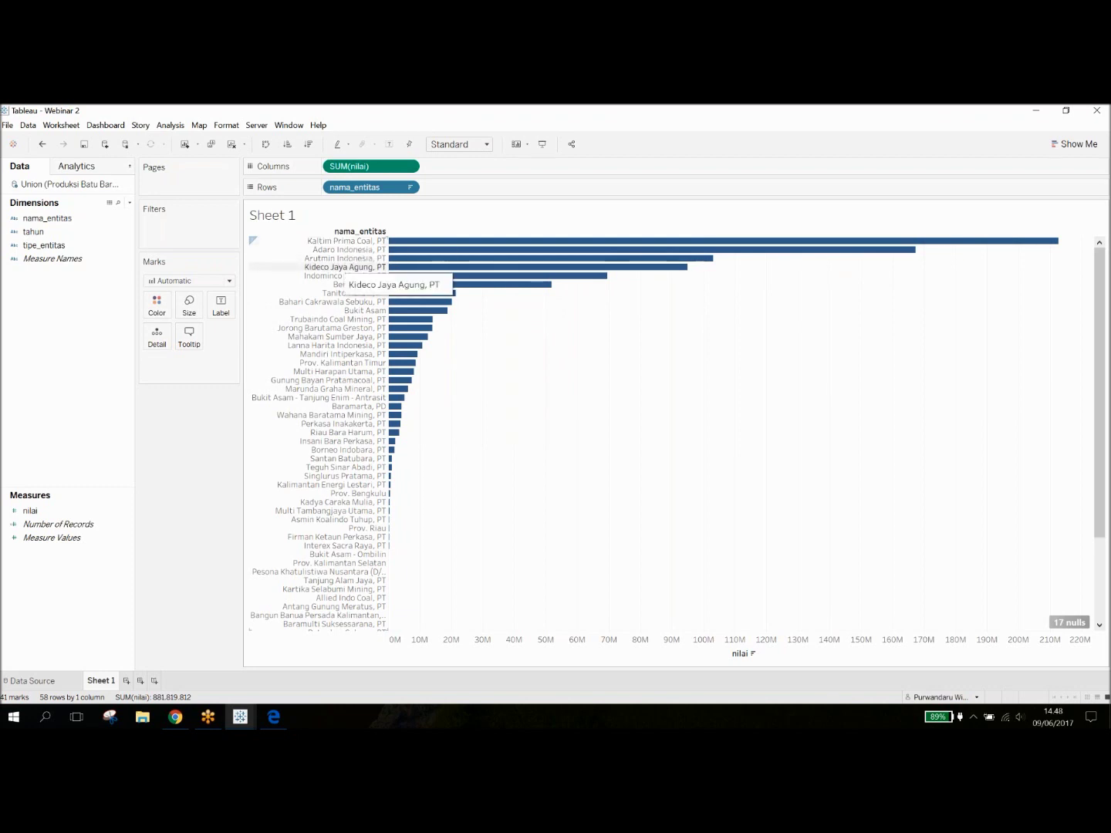
# Group the entities Kaltim Prima Coal, PT and Arutmin Indonesia, PT in the nama_entitas bar chart
pyautogui.click(336, 241)
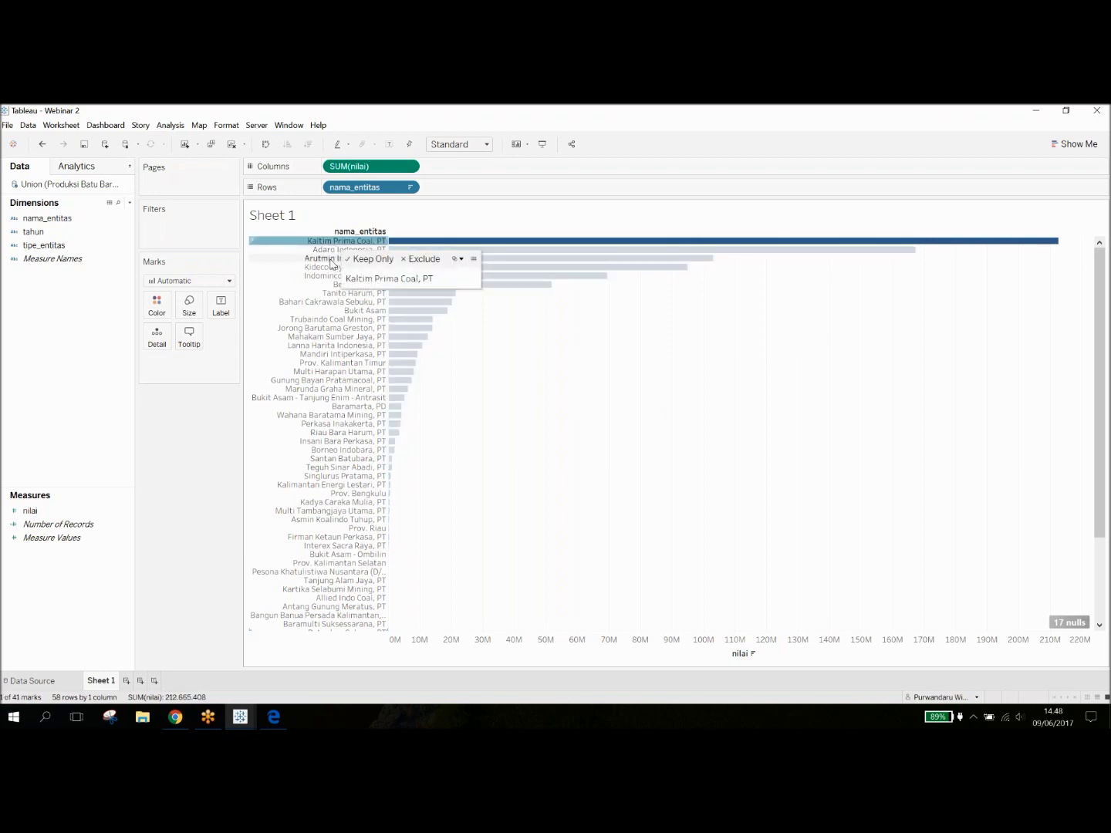
pyautogui.keyDown('ctrl'); pyautogui.click(330, 265); pyautogui.keyUp('ctrl')
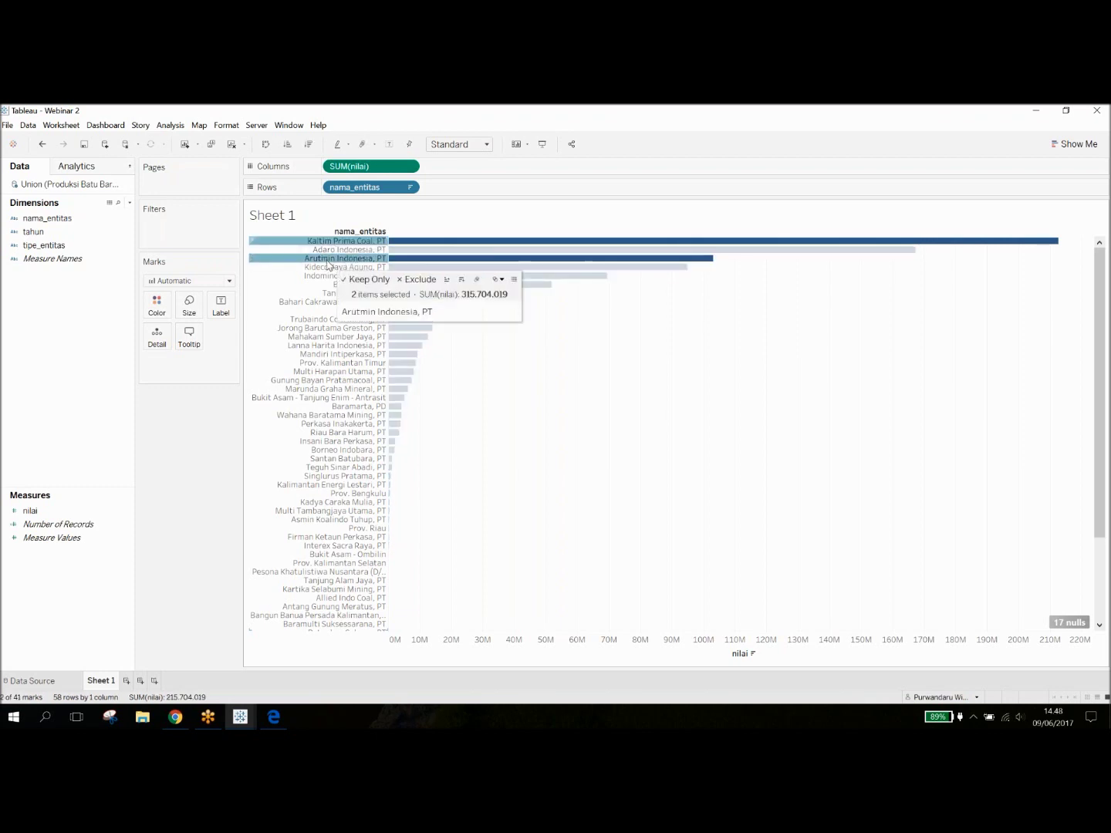
pyautogui.click(477, 281)
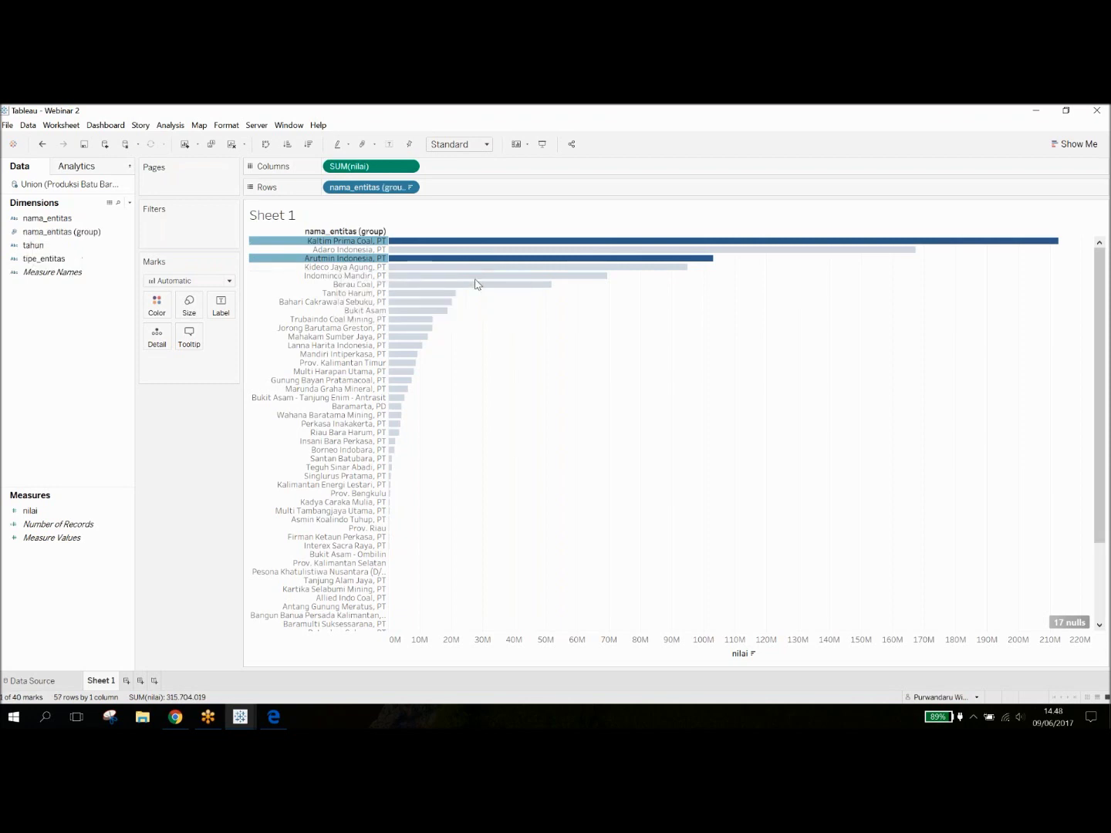
# Edit the alias of the combined Arutmin and Kaltim Prima Coal group to include "BUMI Resoruces" before its existing name
pyautogui.rightClick(364, 242)
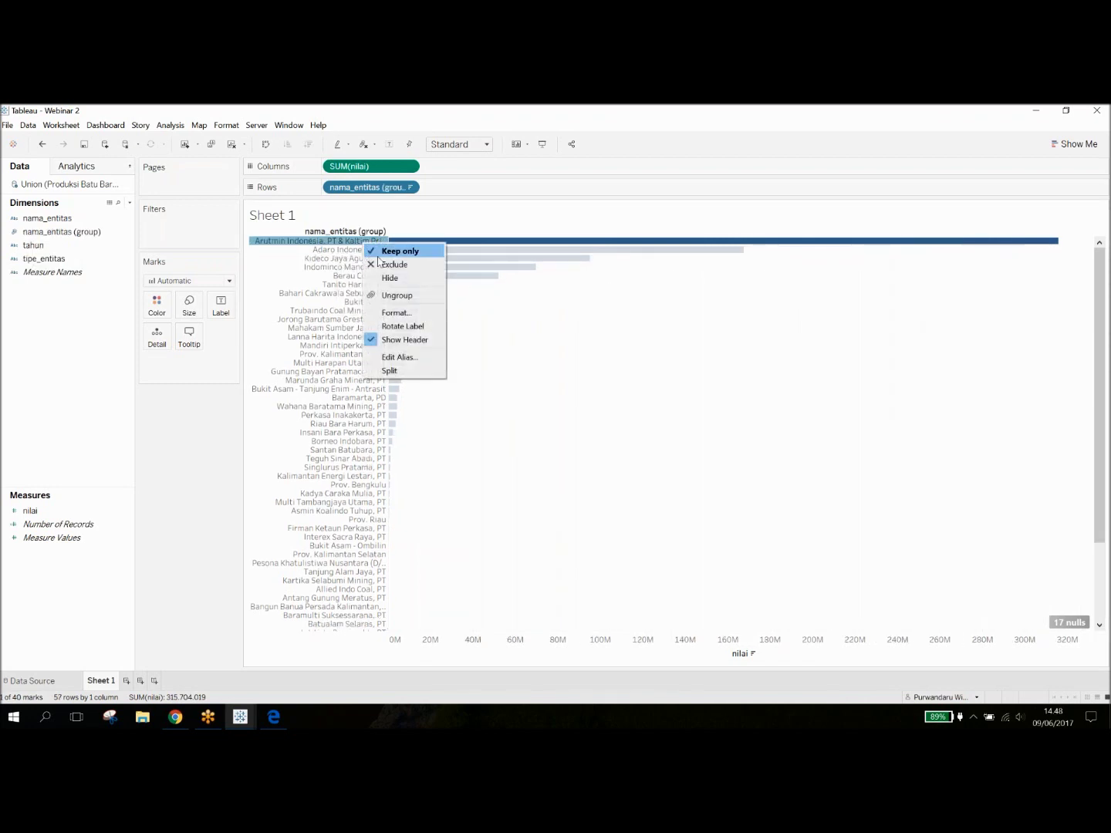
pyautogui.click(406, 358)
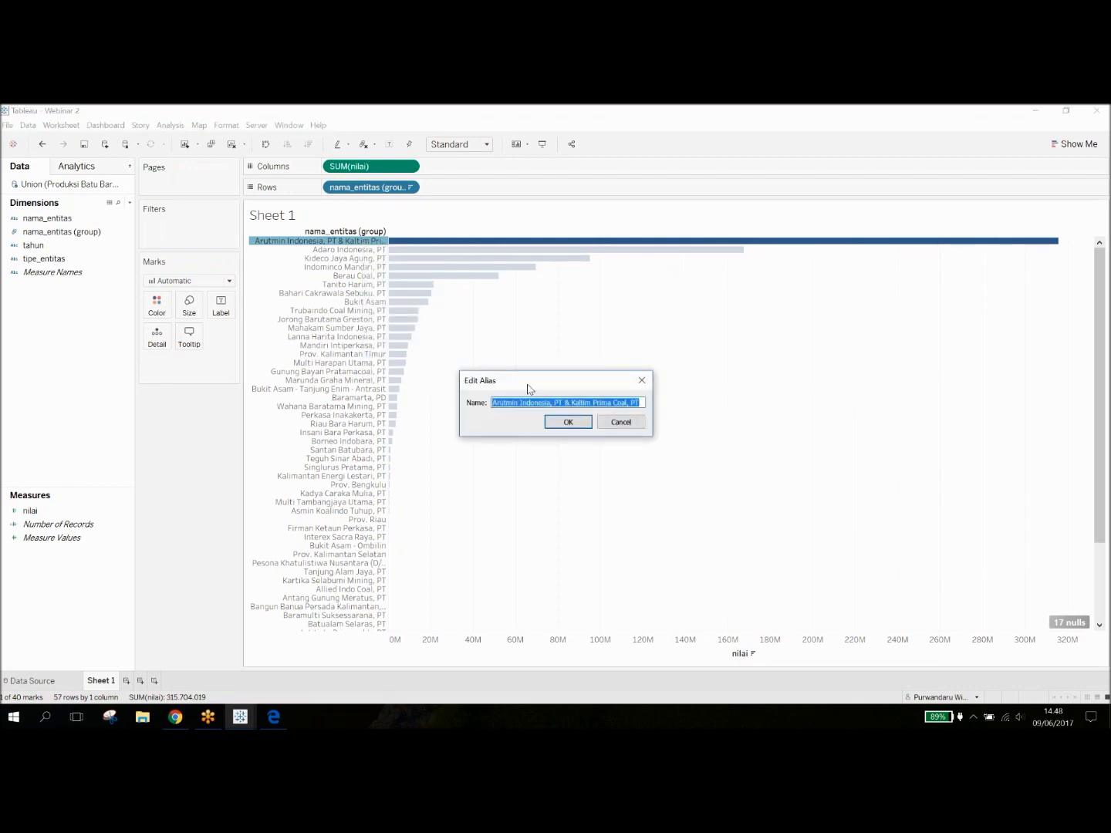
pyautogui.press('End')
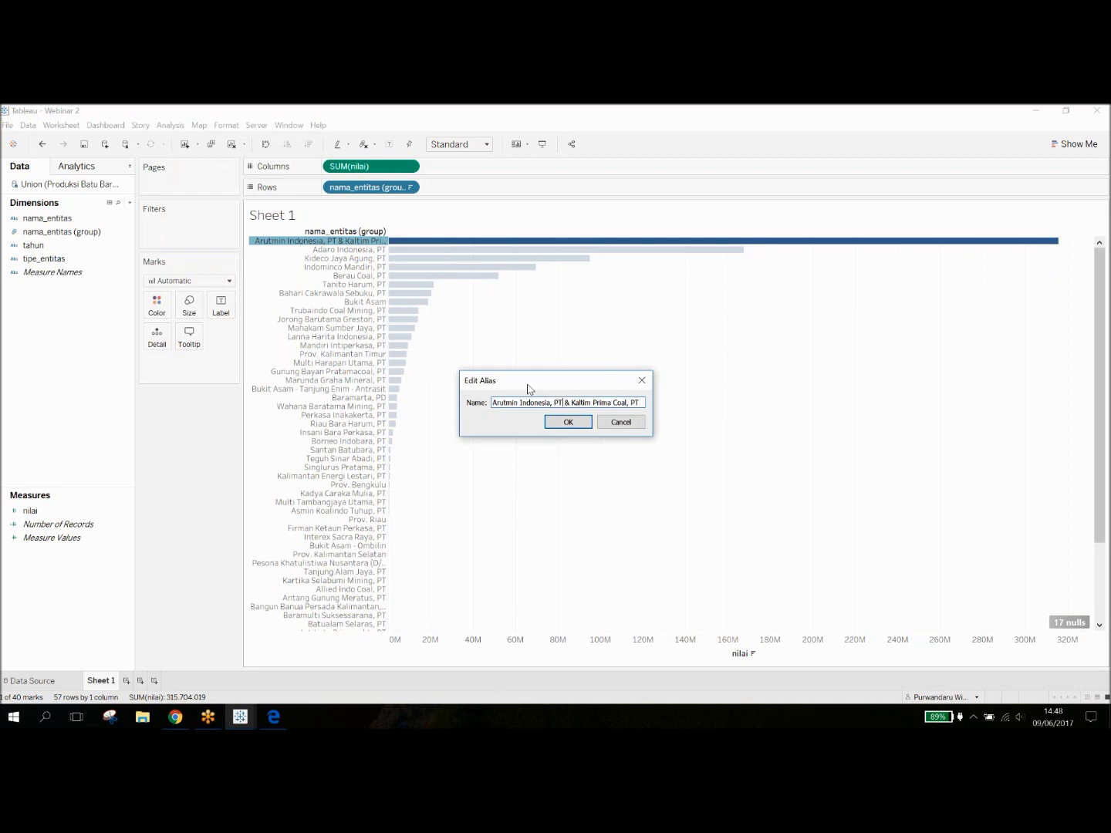
pyautogui.write('BUMI Res')
pyautogui.write('oruces')
pyautogui.click(568, 422)
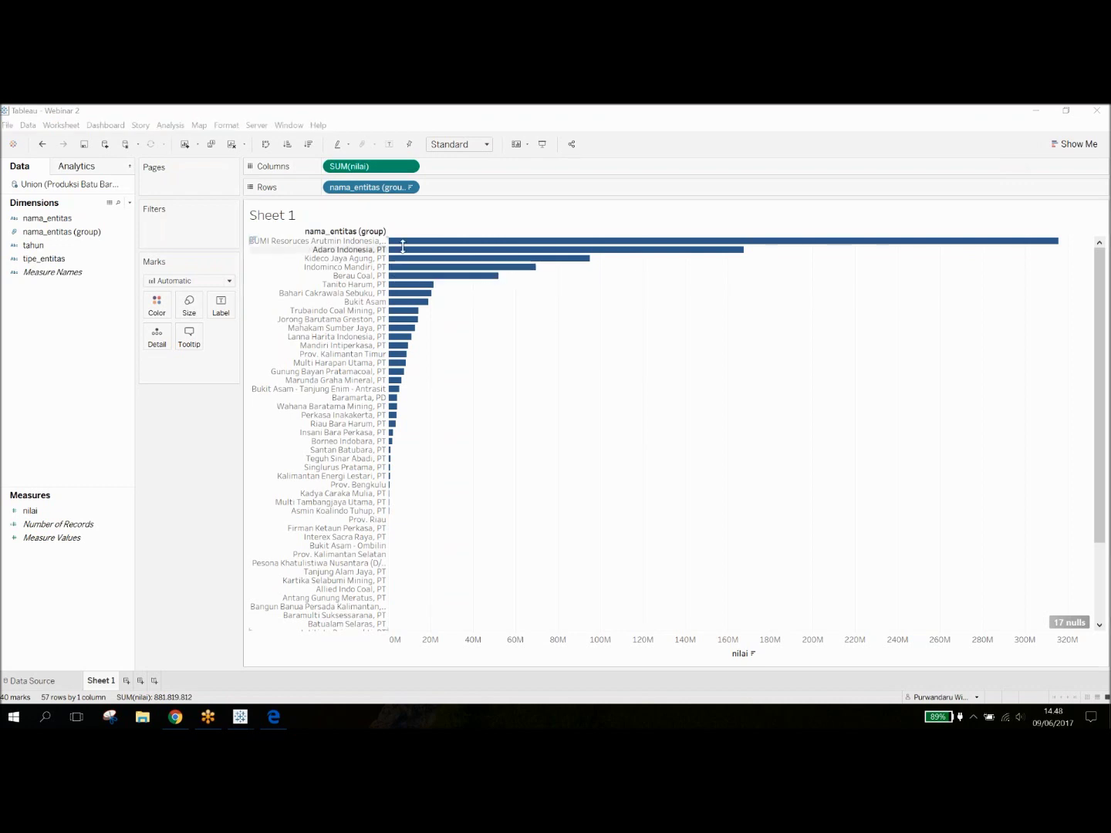
# Undo the alias edit and the grouping of the two coal companies in Sheet 1
pyautogui.moveTo(411, 247)
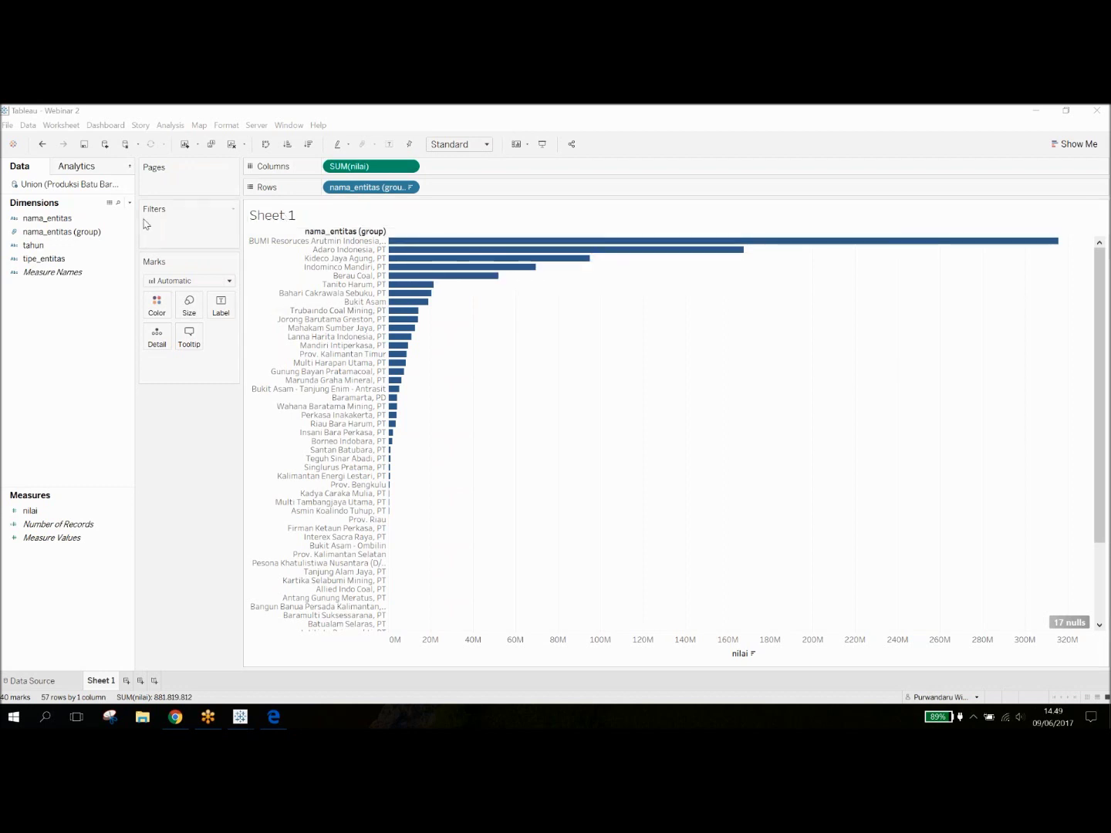
pyautogui.click(44, 148)
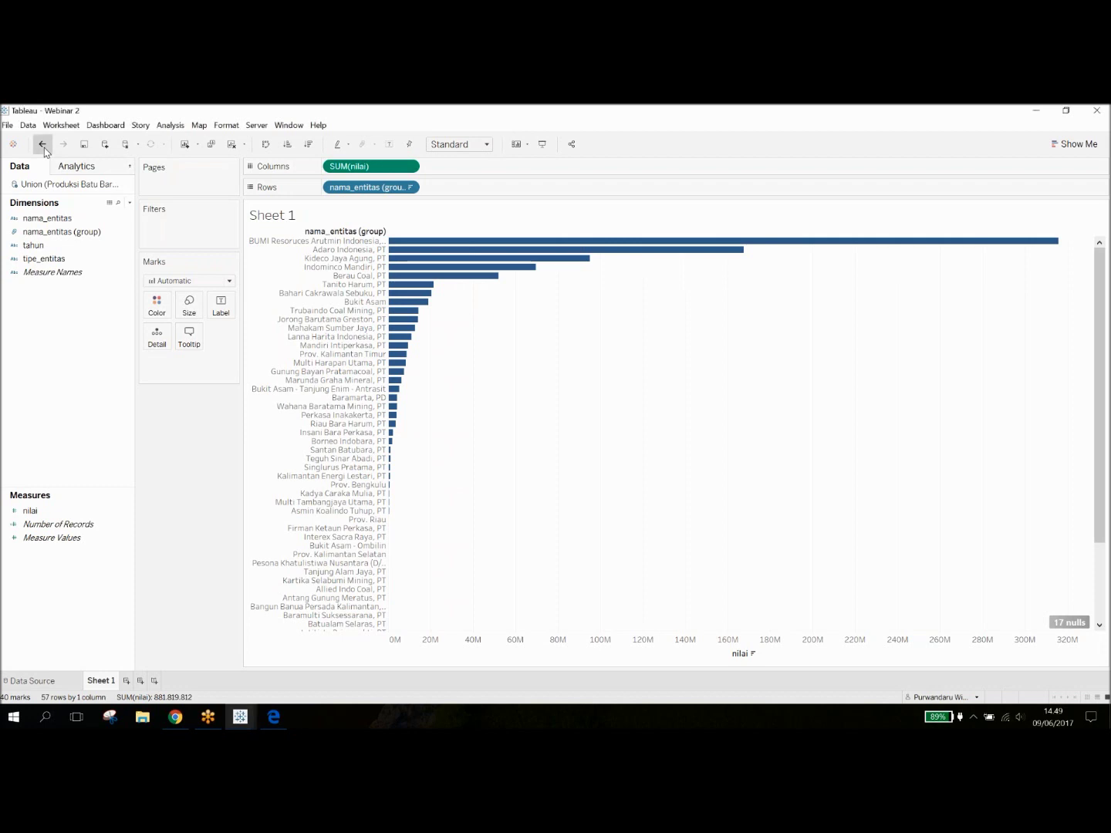
pyautogui.click(45, 148)
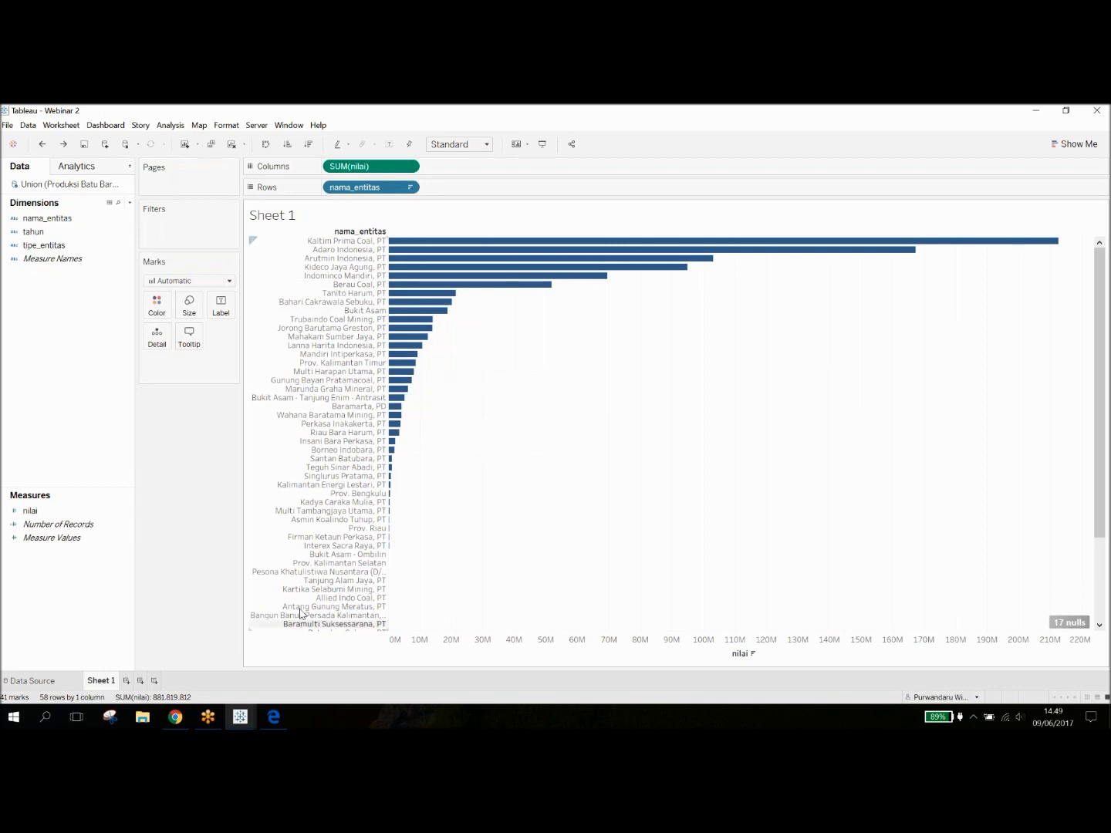
# Create a new worksheet charting summed nilai on Rows against tahun on Columns
pyautogui.click(128, 681)
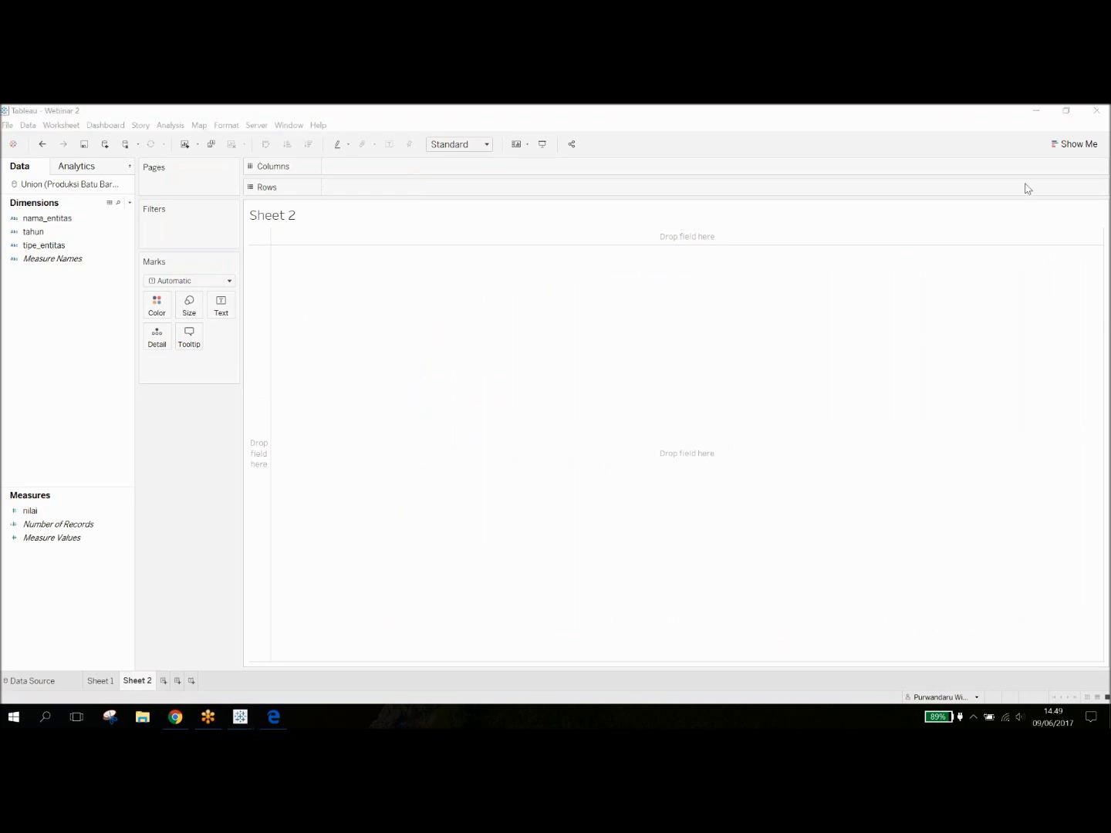
pyautogui.click(43, 233)
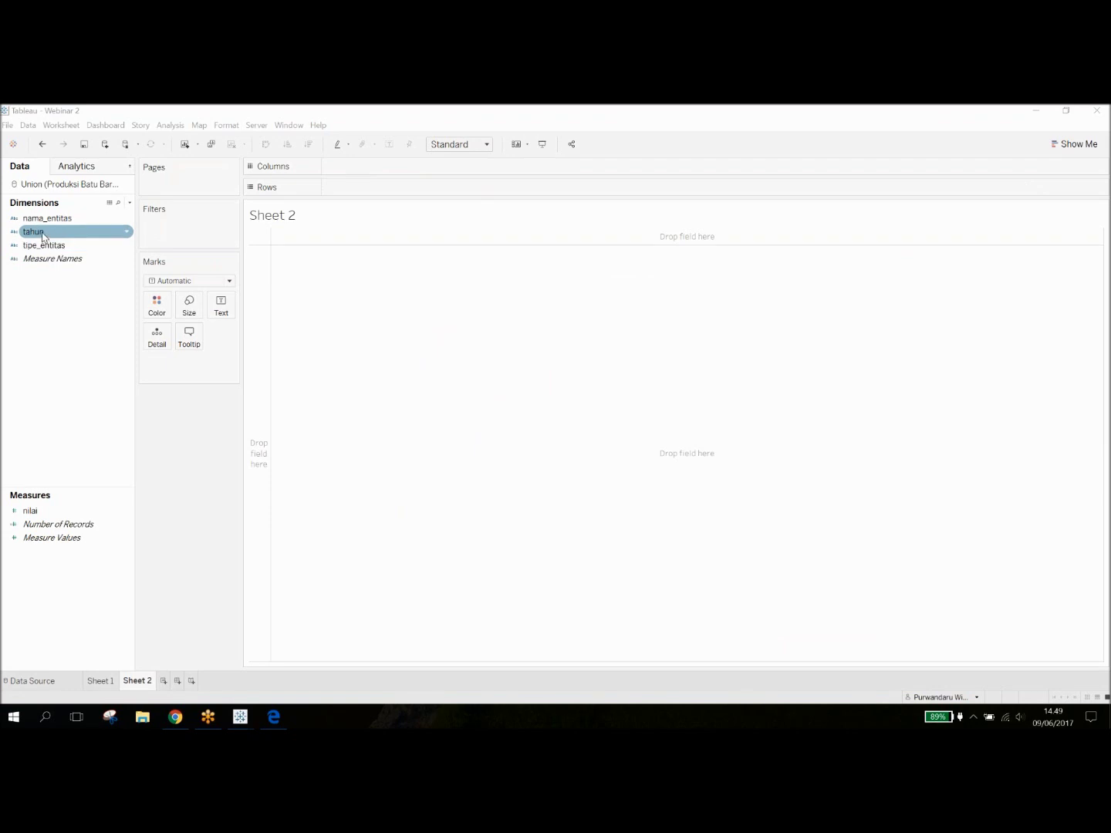
pyautogui.moveTo(44, 235); pyautogui.dragTo(370, 197)
pyautogui.moveTo(31, 511); pyautogui.dragTo(385, 173)
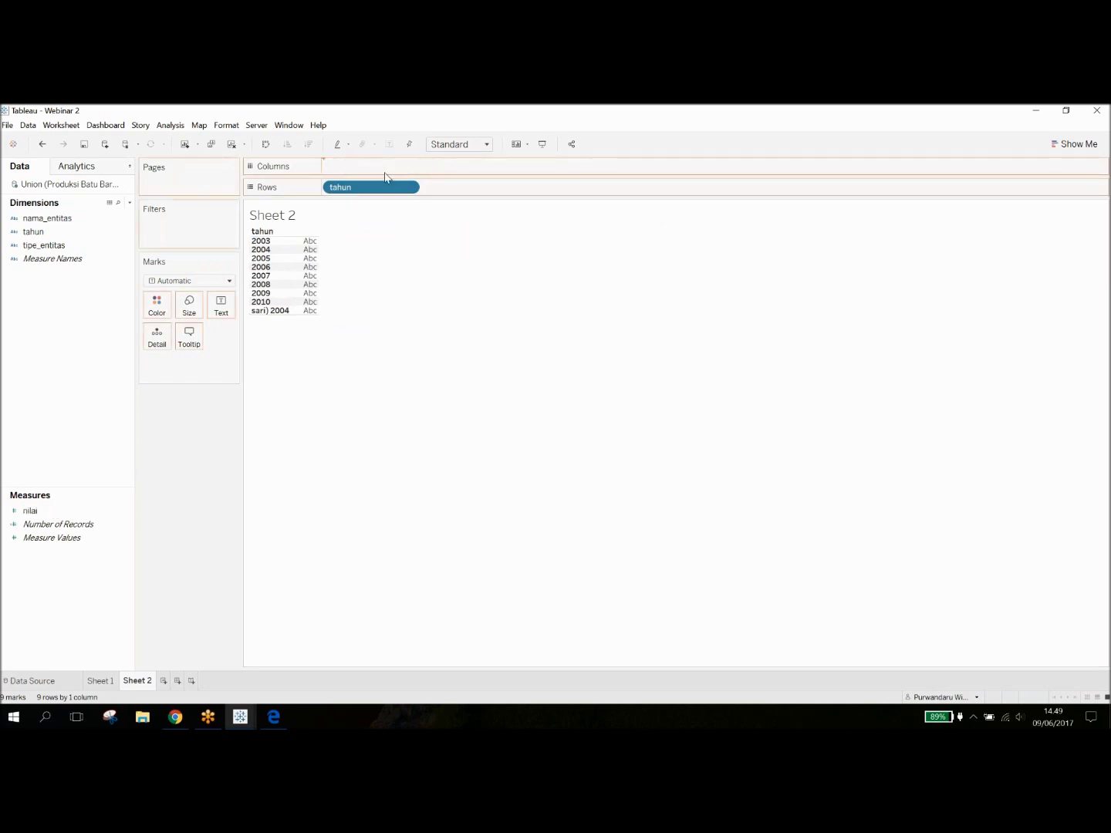
pyautogui.click(267, 144)
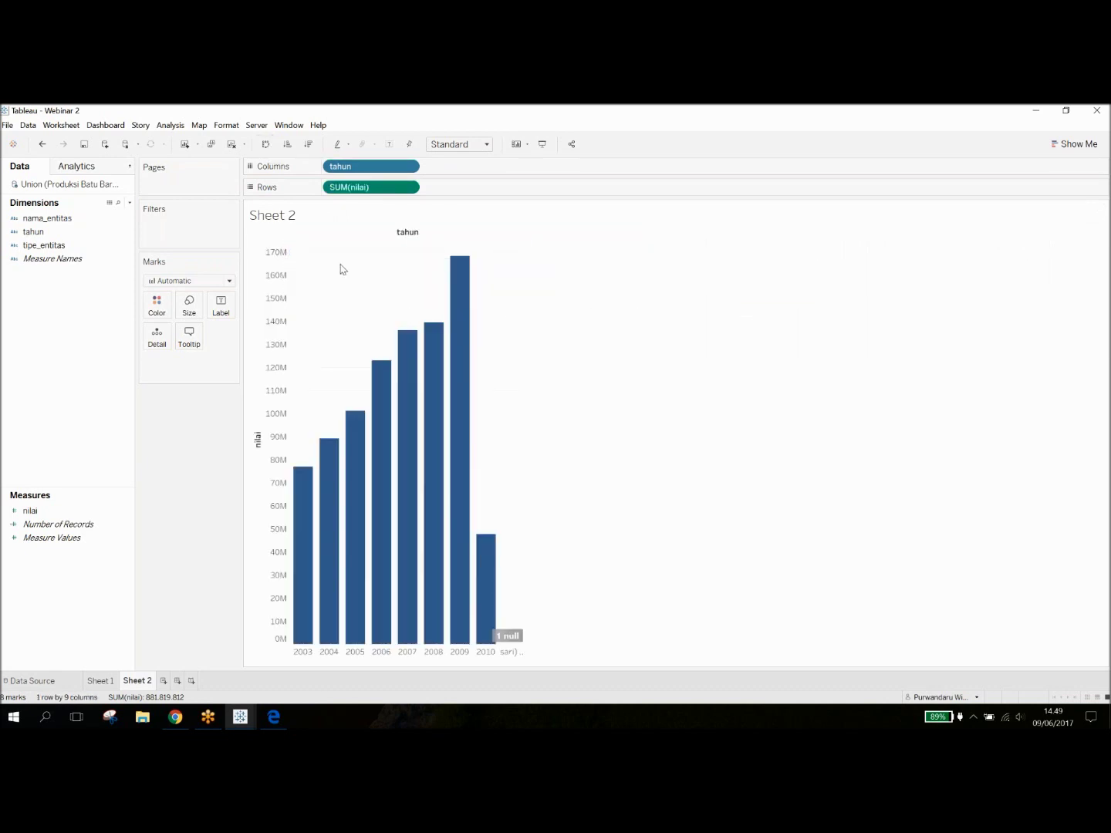
# Group the tahun values 2004 and sari) 2004 into one category and clear the selection
pyautogui.click(505, 654)
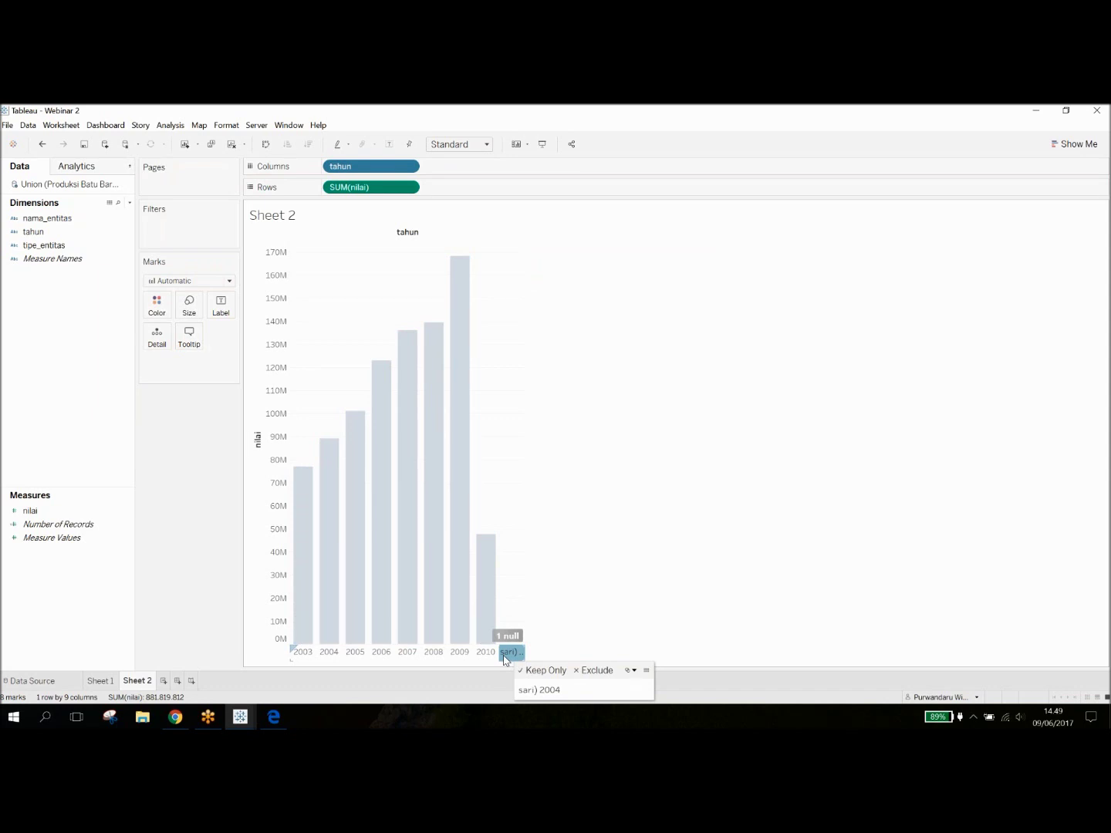
pyautogui.click(334, 653)
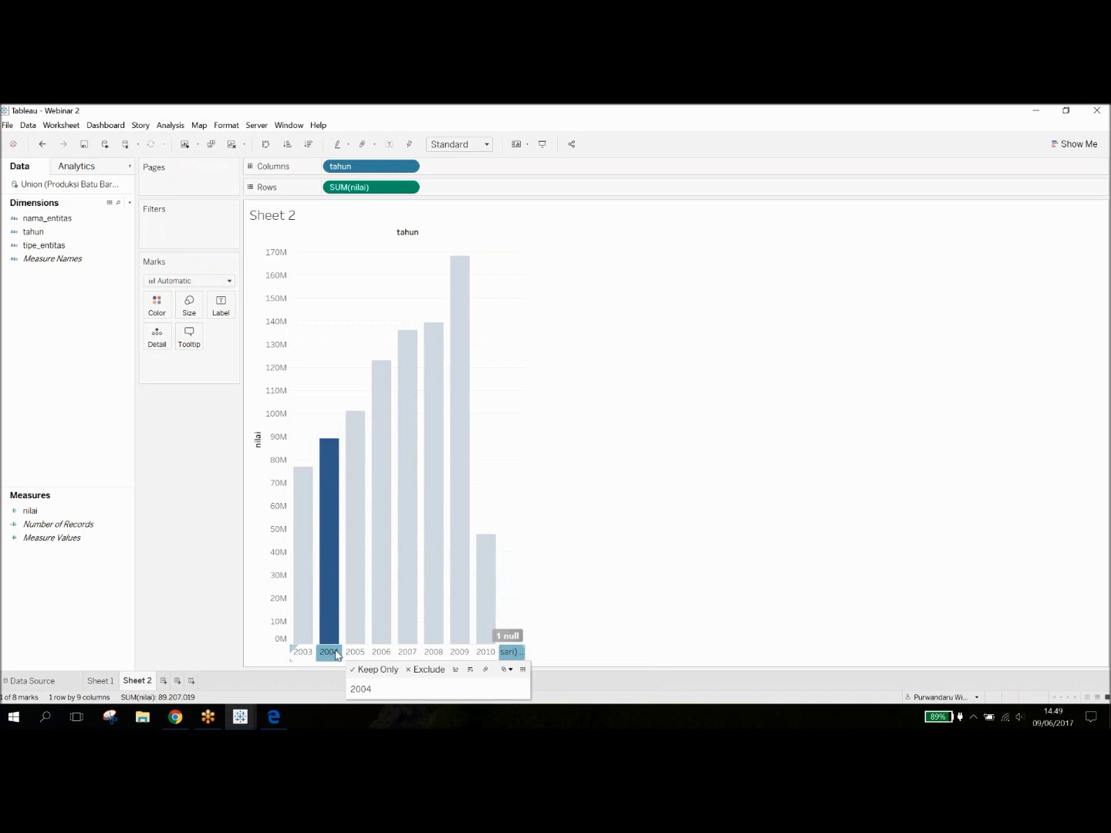
pyautogui.click(486, 670)
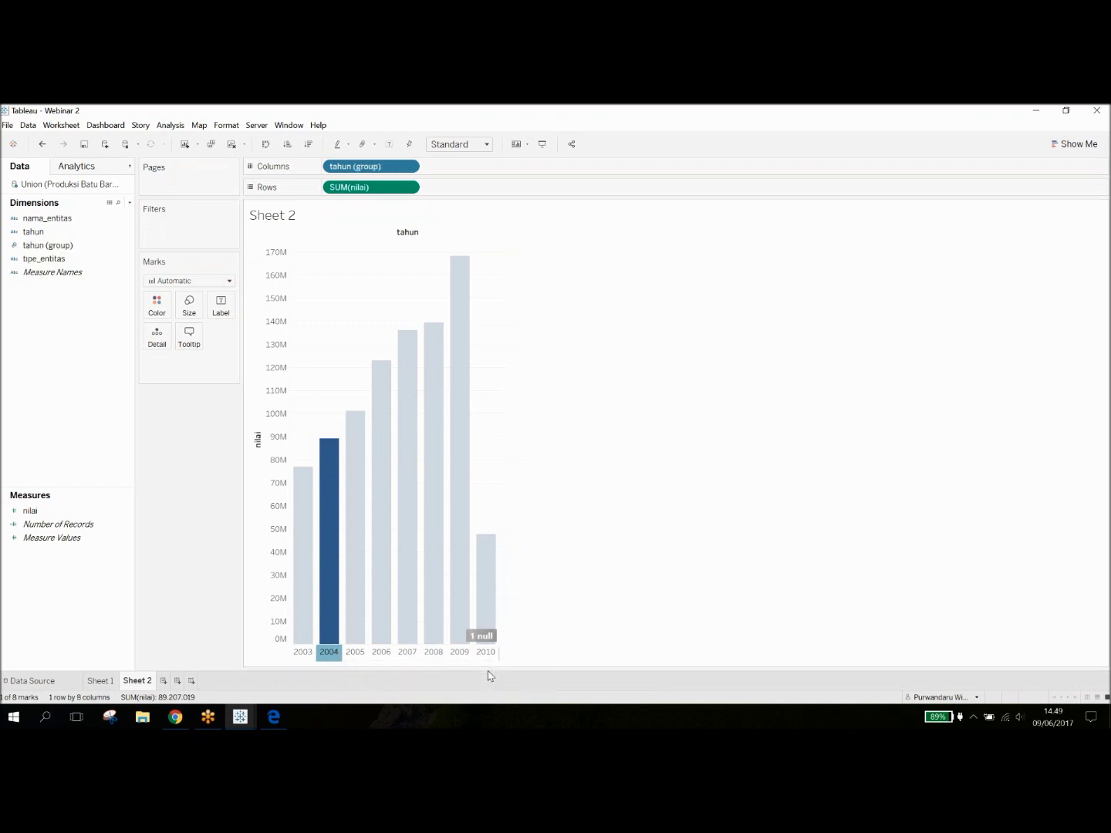
pyautogui.rightClick(326, 653)
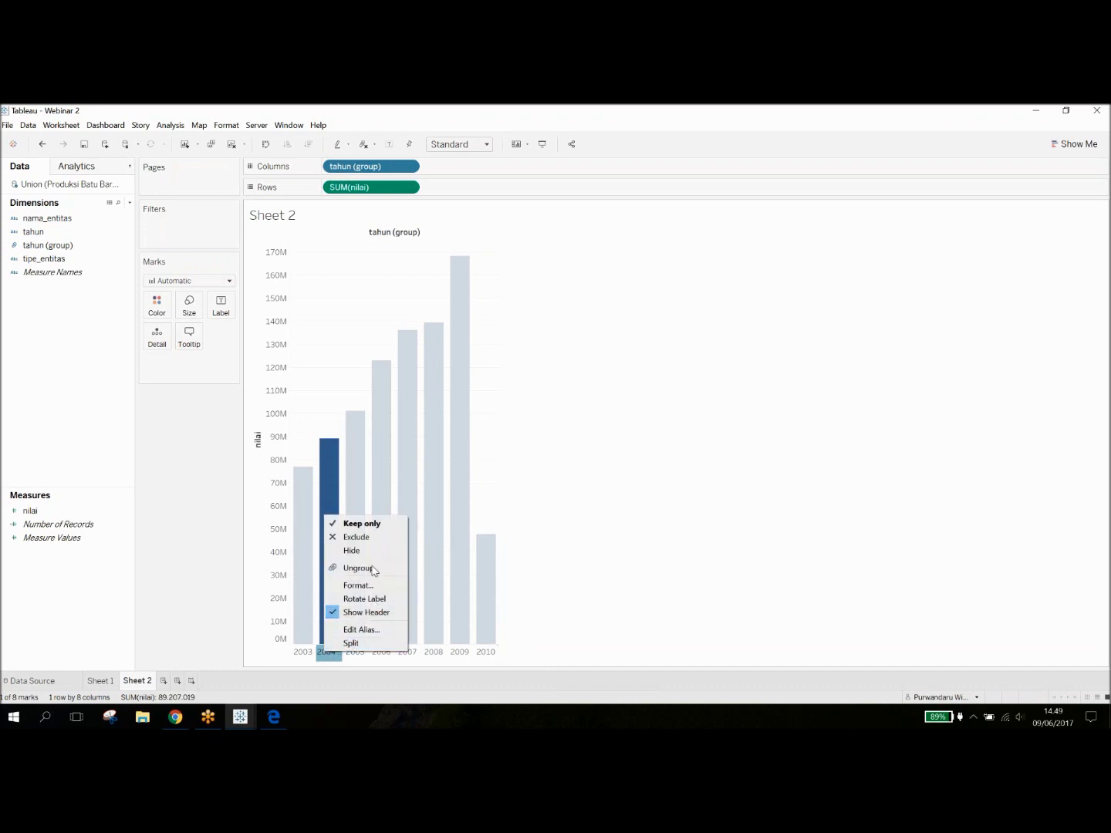
pyautogui.press('Escape')
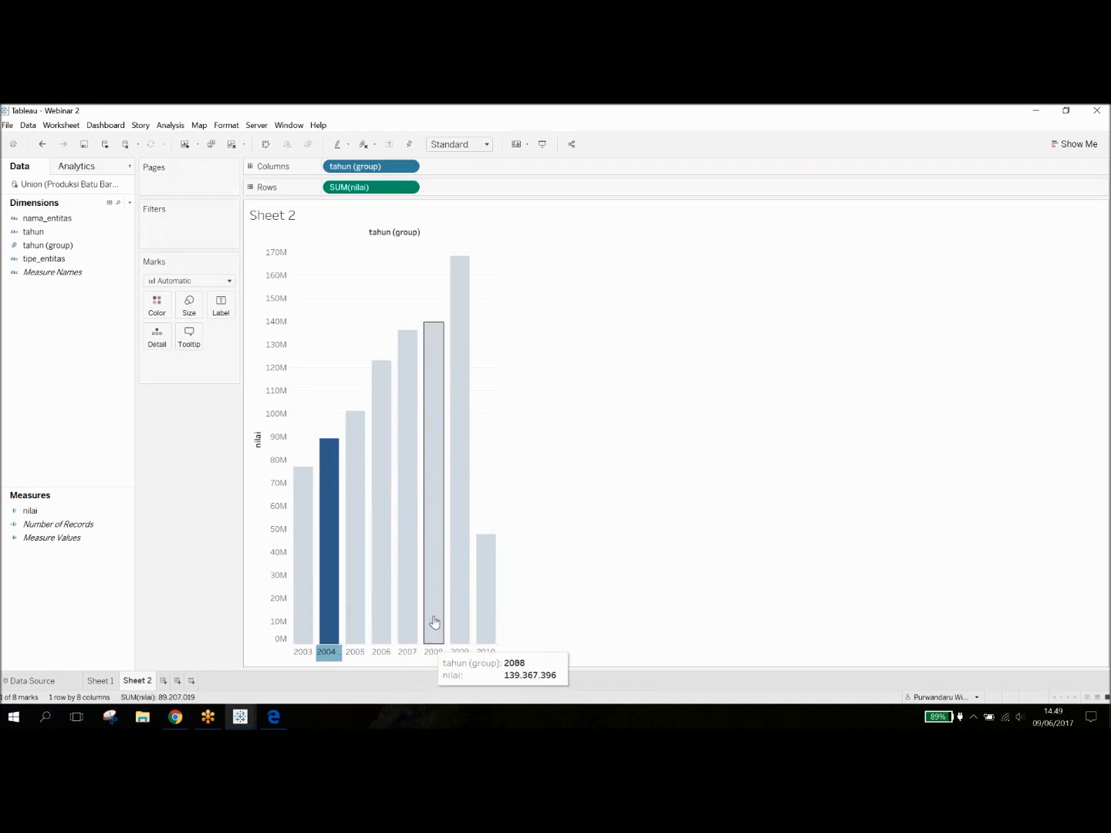
pyautogui.rightClick(329, 654)
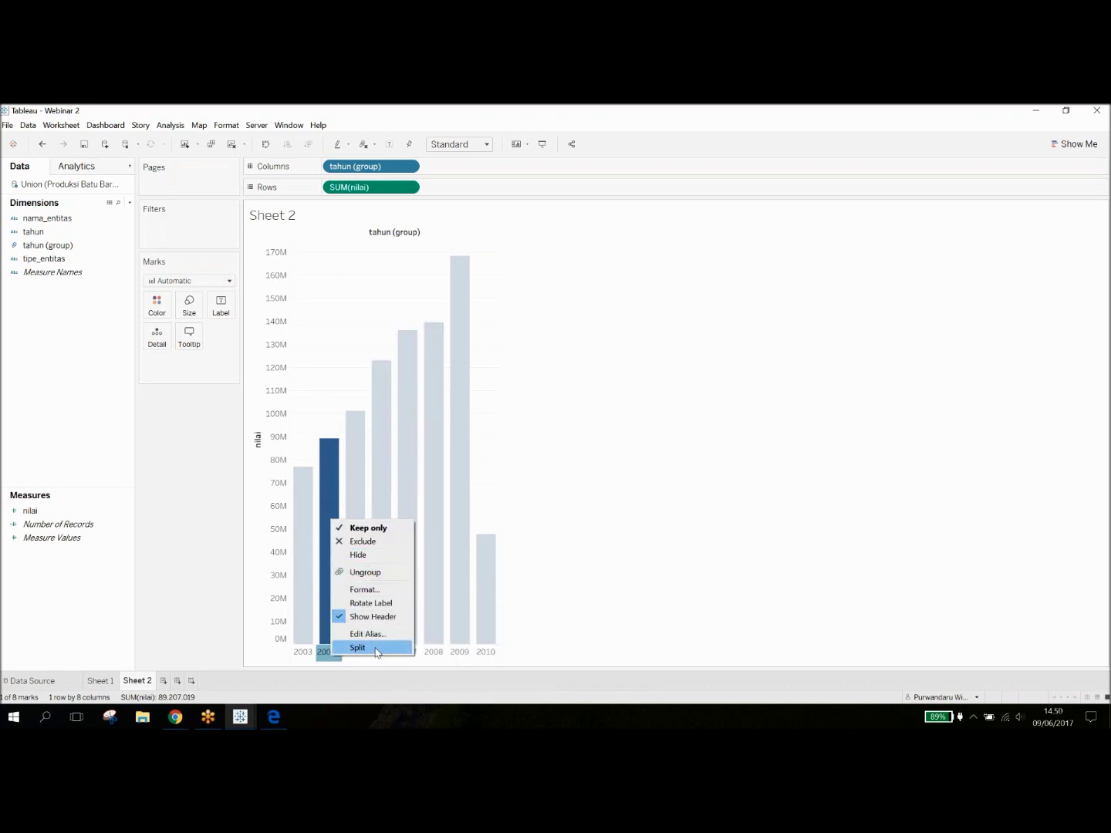
pyautogui.press('Escape')
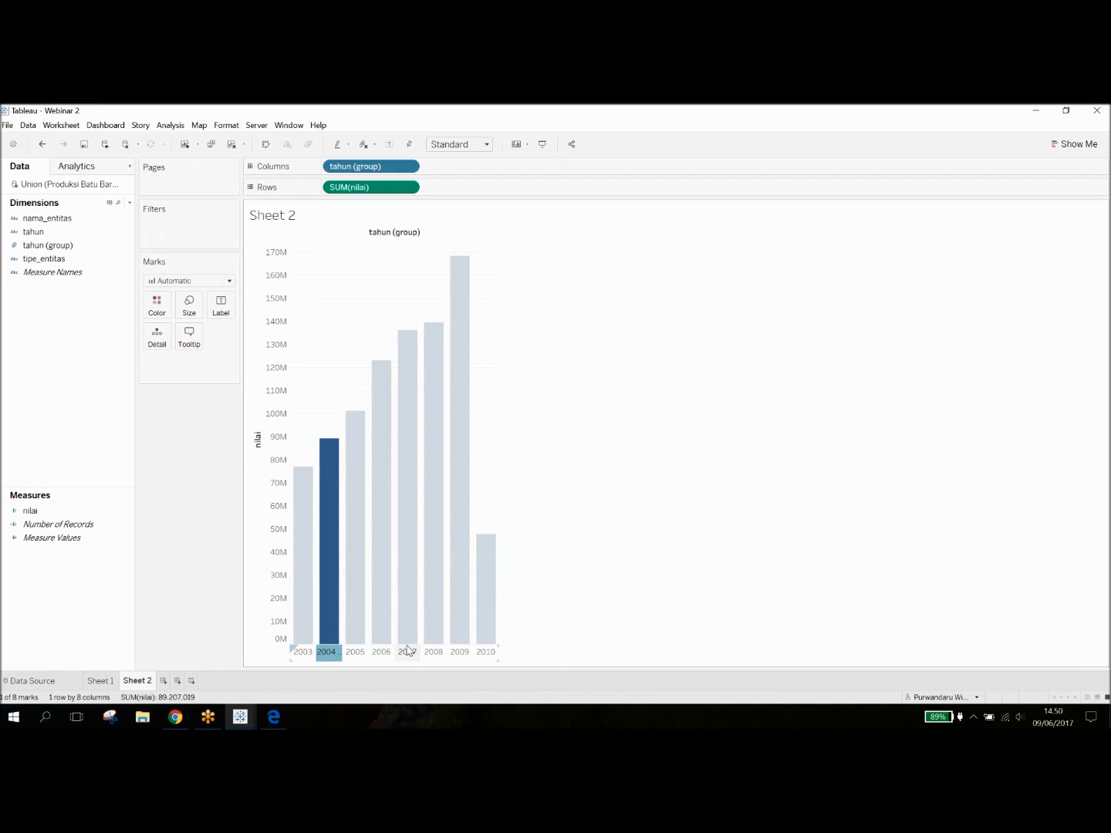
pyautogui.click(602, 553)
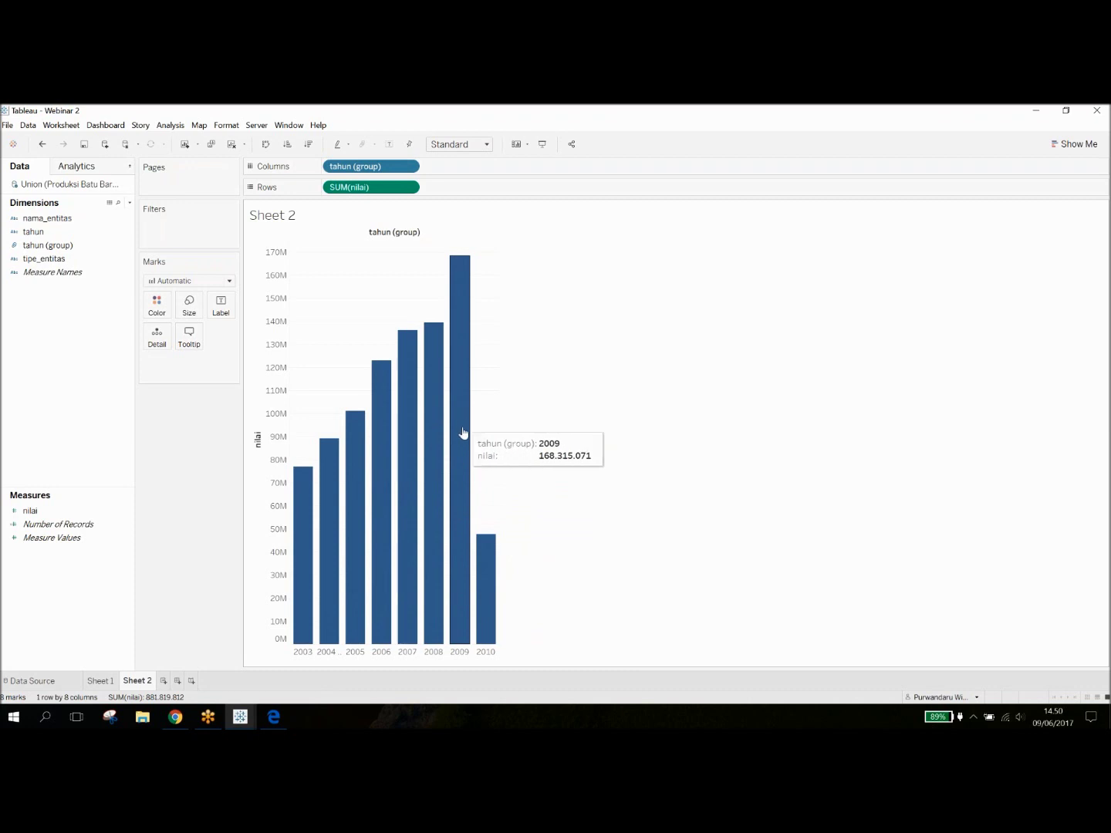
# Change the tahun field's data type to Date and replace tahun (group) on Columns with tahun by year
pyautogui.click(12, 235)
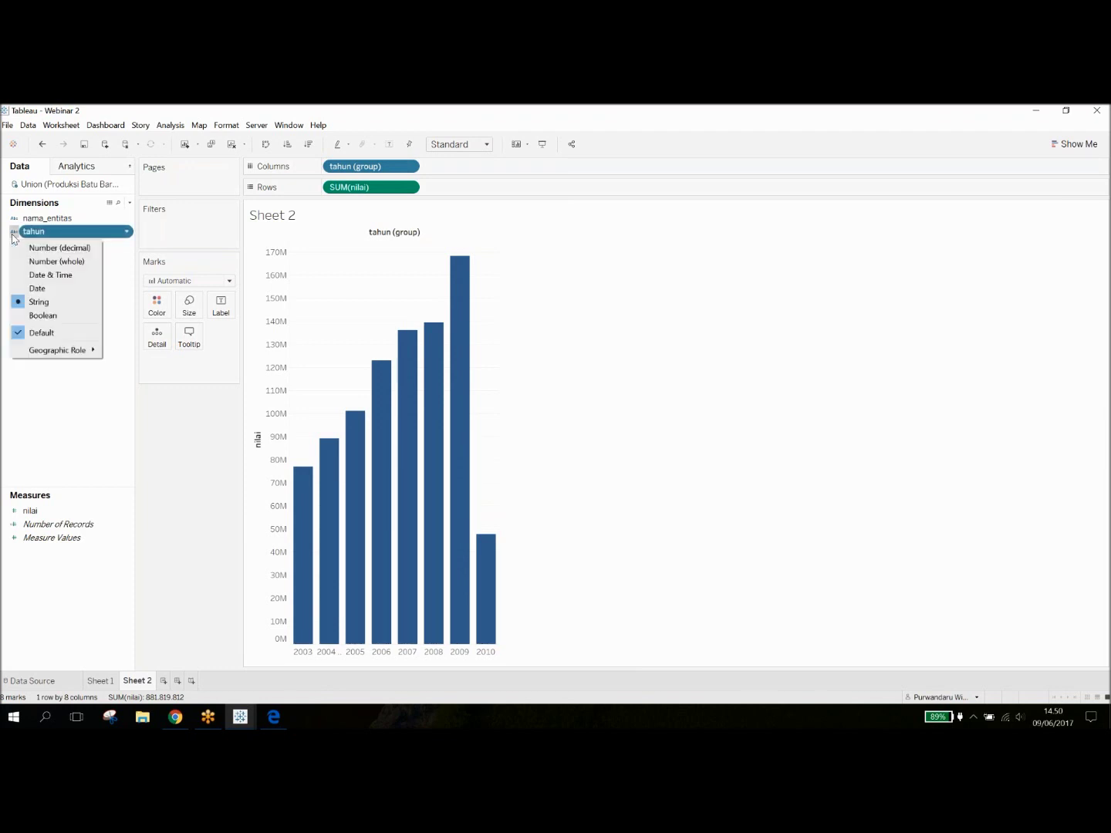
pyautogui.click(54, 289)
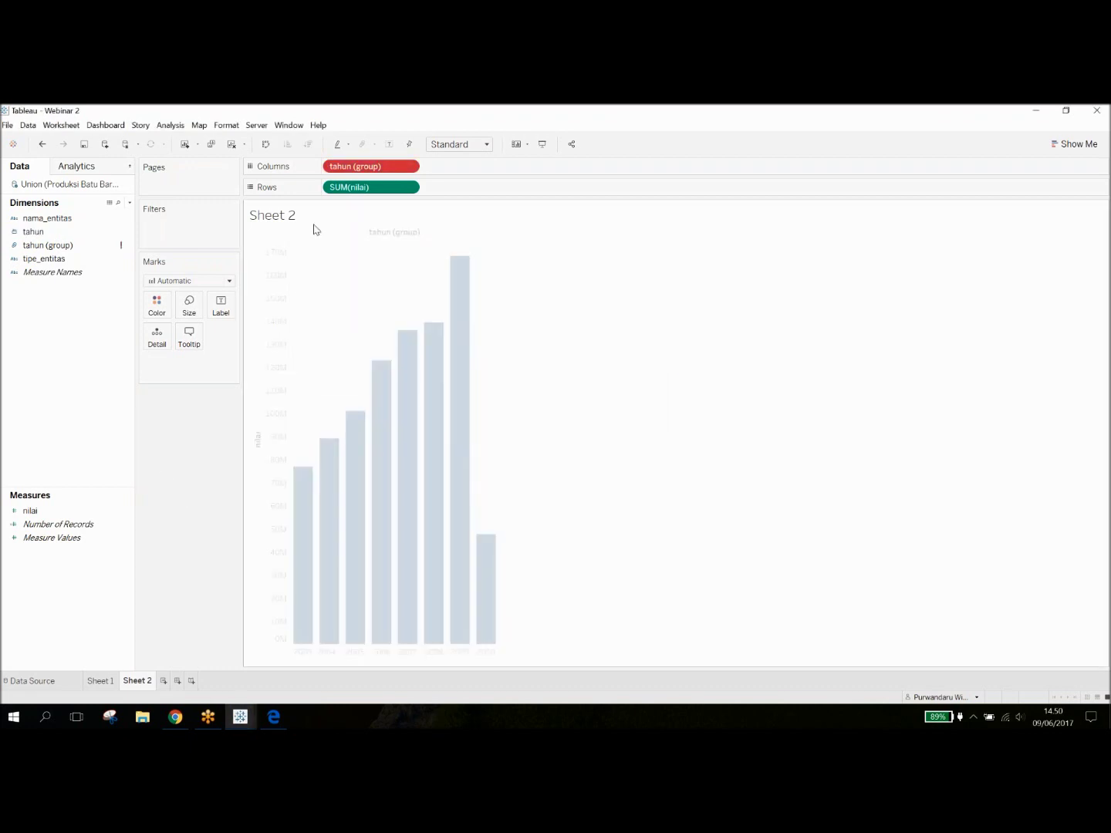
pyautogui.moveTo(331, 167); pyautogui.dragTo(88, 330)
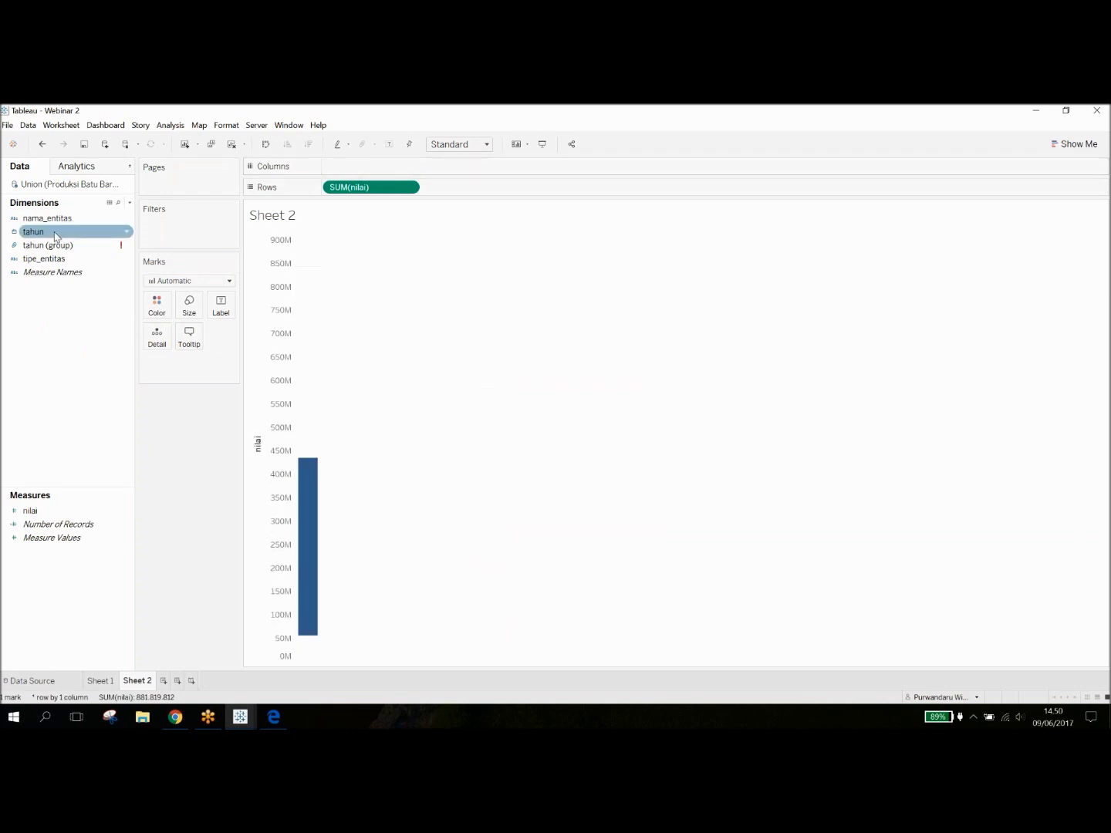
pyautogui.moveTo(56, 236); pyautogui.dragTo(361, 160)
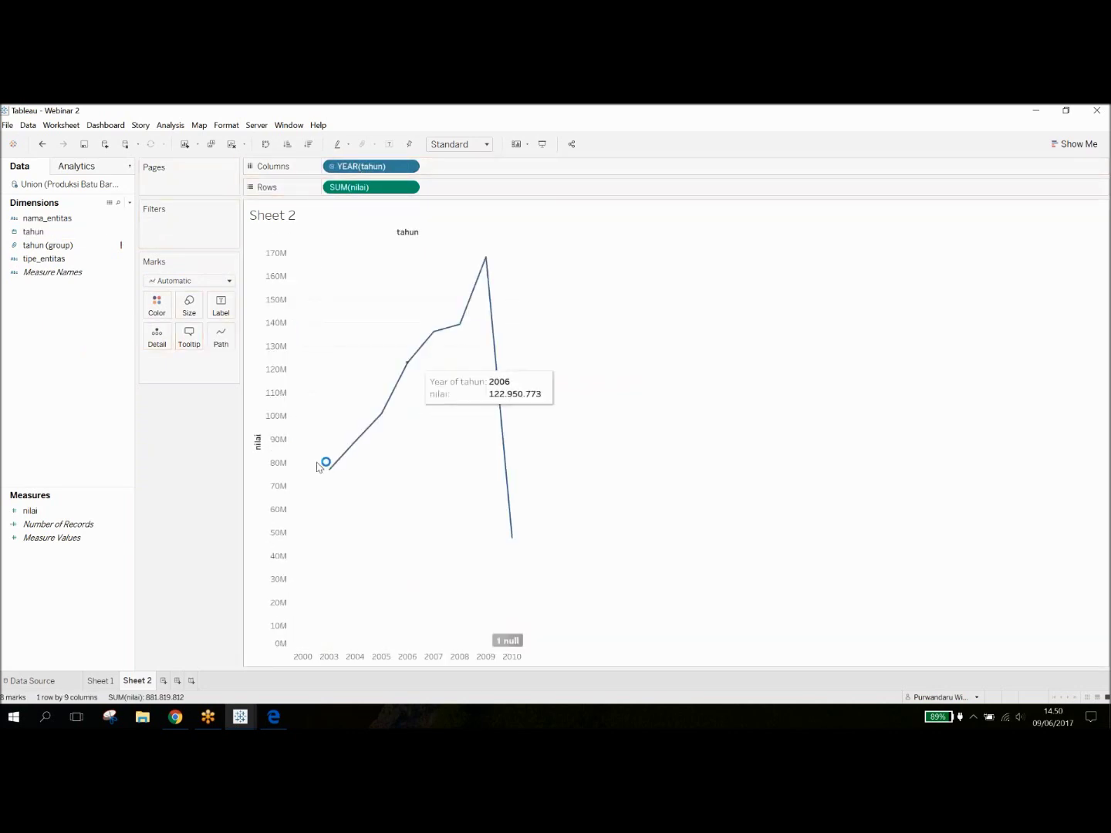
pyautogui.moveTo(513, 538)
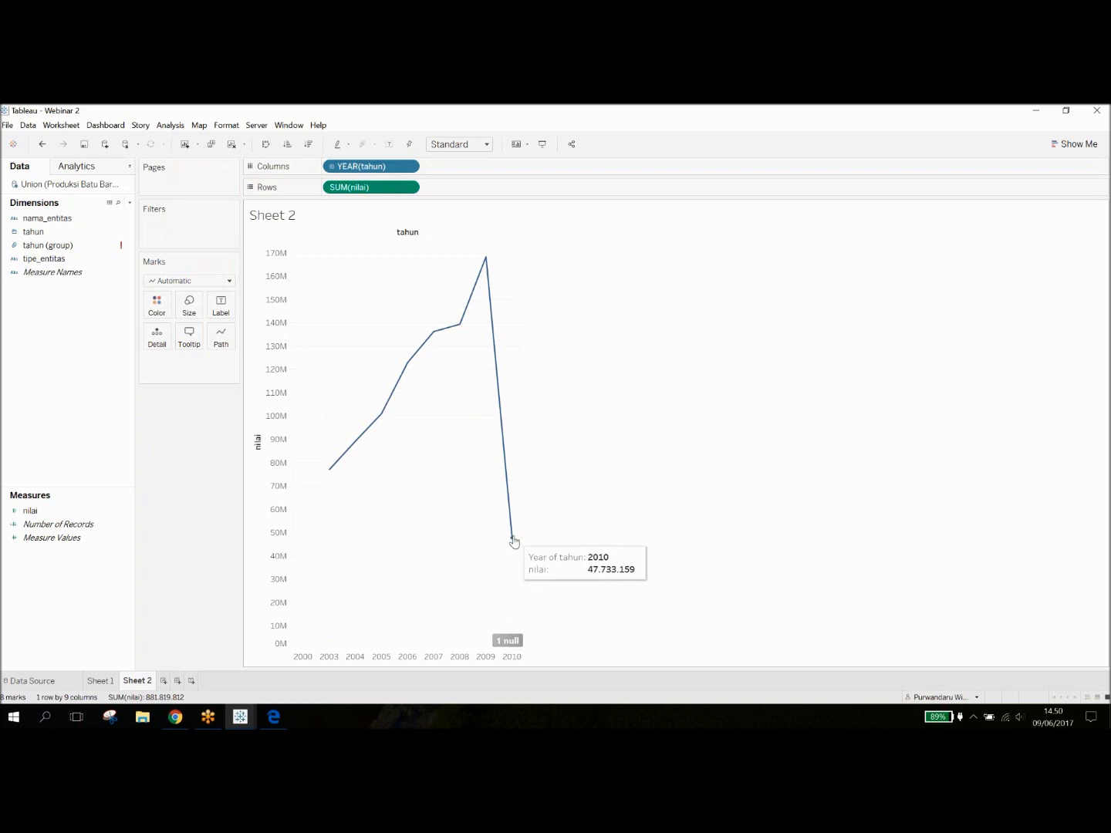
pyautogui.moveTo(485, 263)
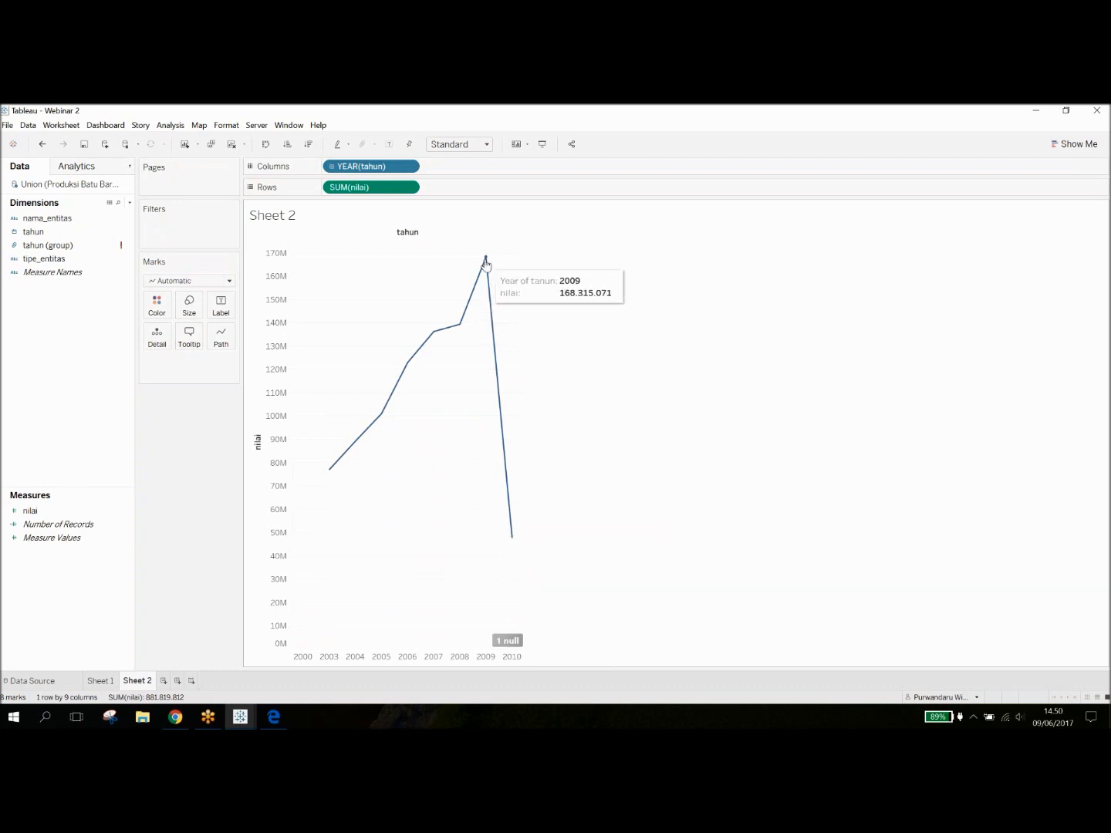
# Add a forecast to the nilai by year line chart in Sheet 2
pyautogui.click(101, 169)
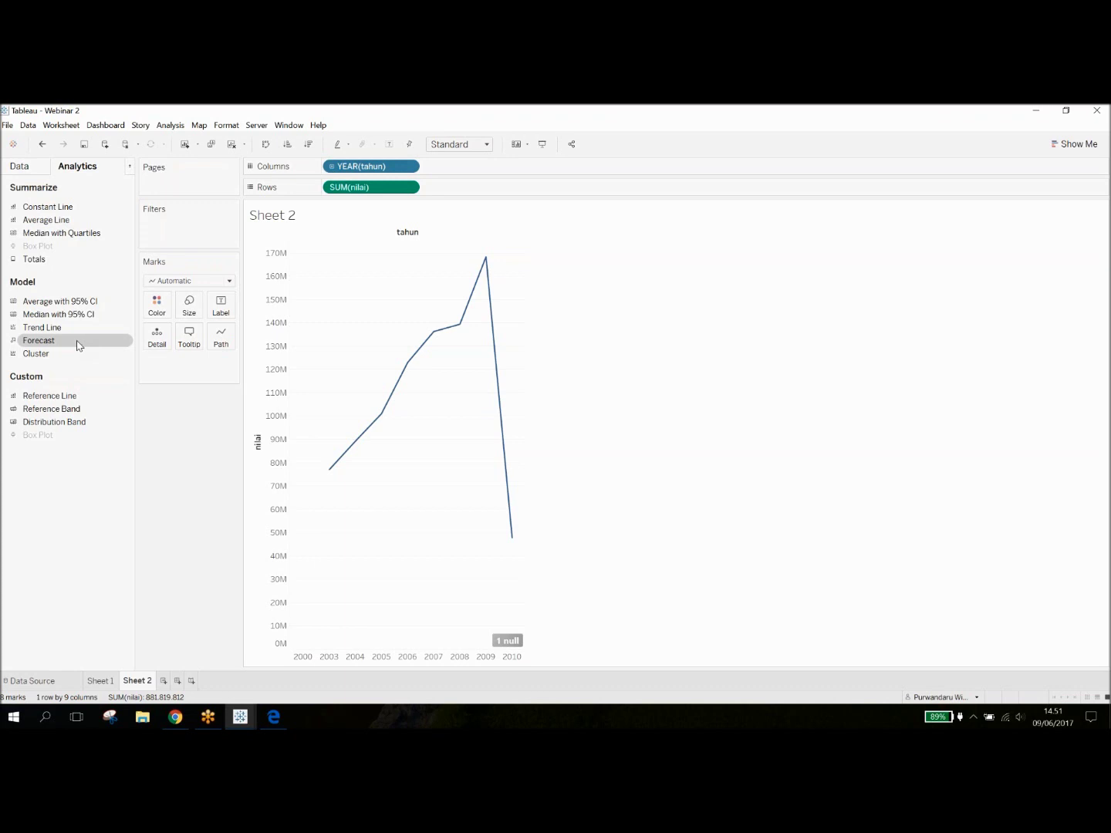
pyautogui.moveTo(77, 343); pyautogui.dragTo(276, 259)
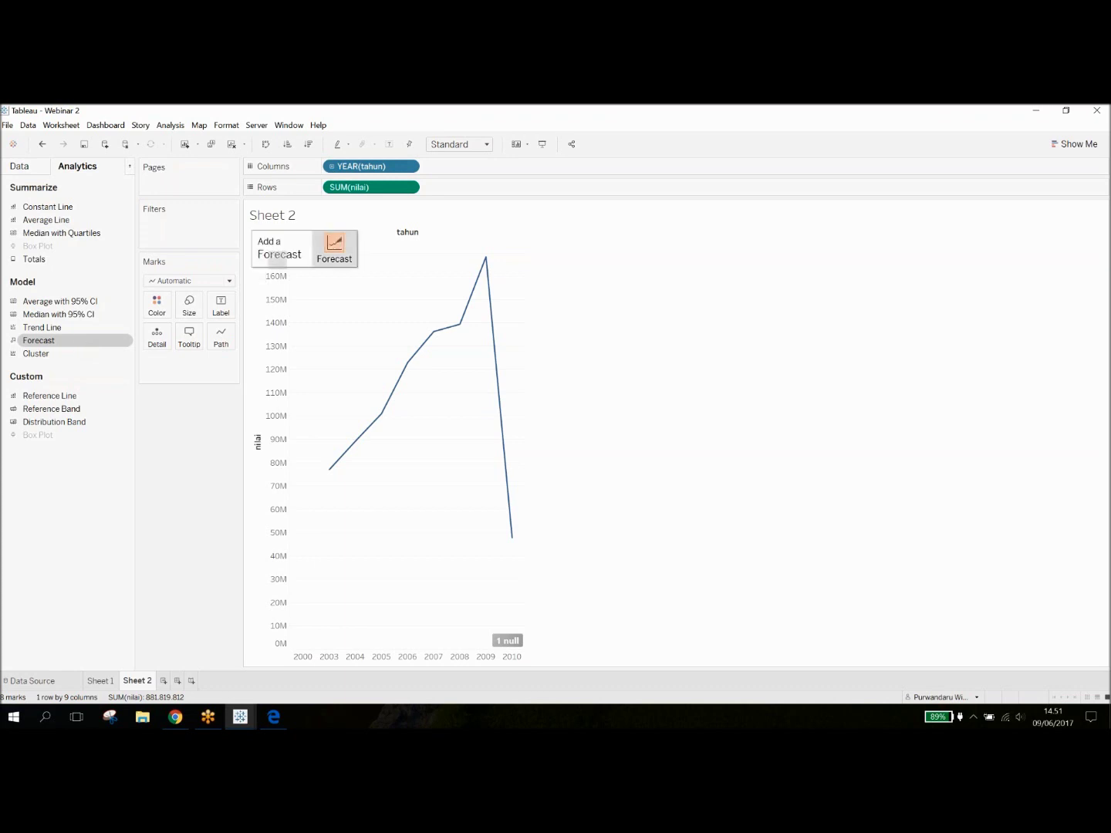
pyautogui.moveTo(276, 259); pyautogui.dragTo(277, 260)
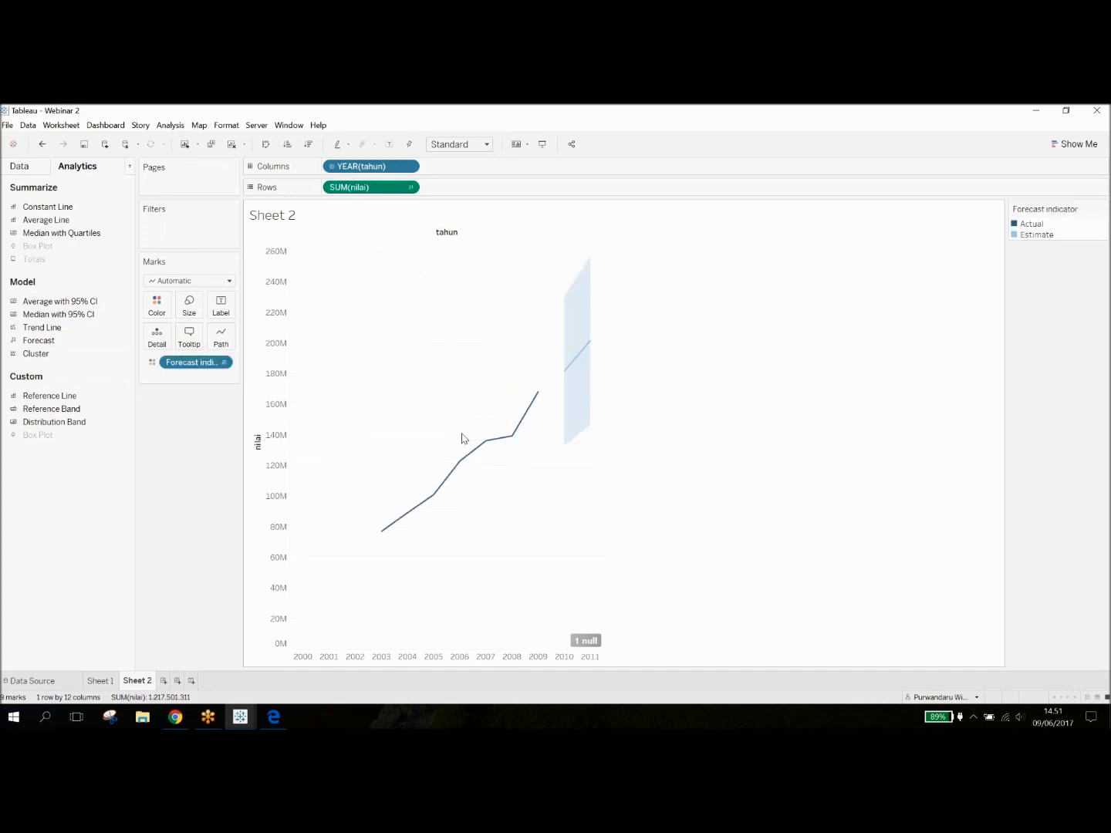
# Inspect the 2010 and 2011 forecast estimates on the nilai line chart and the options of the Forecast indicator field
pyautogui.moveTo(567, 375)
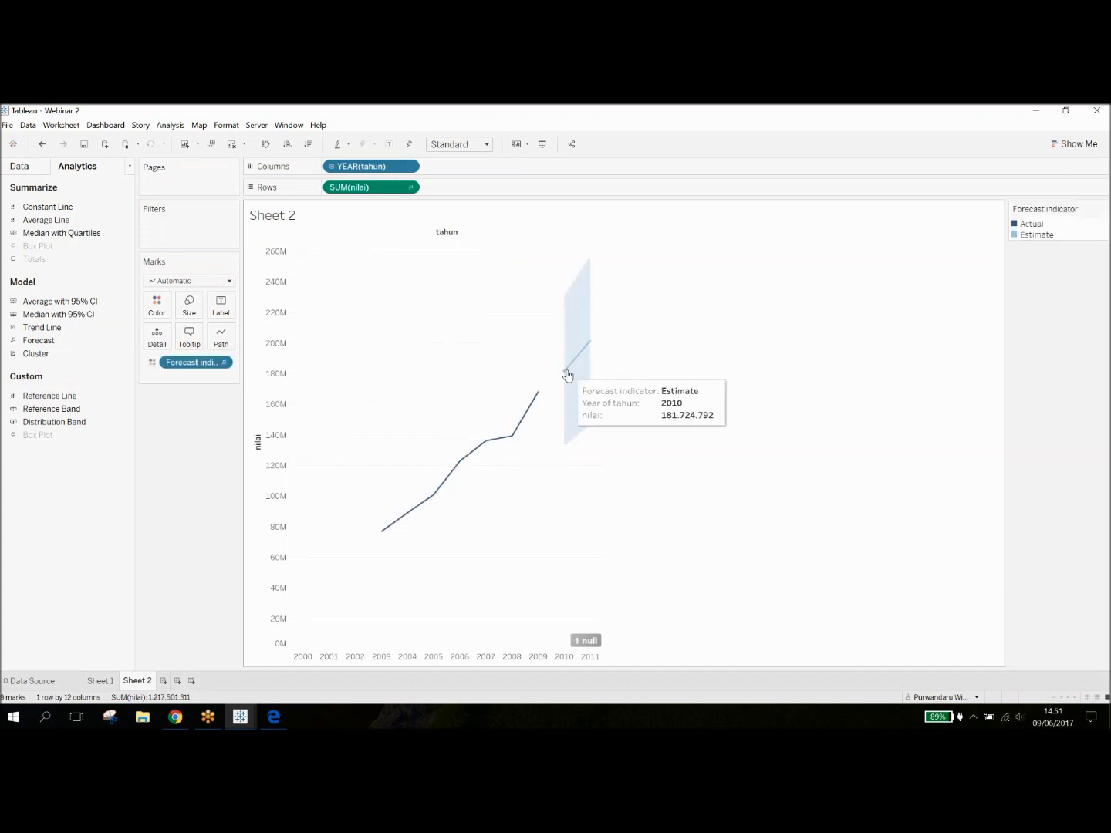
pyautogui.moveTo(587, 346)
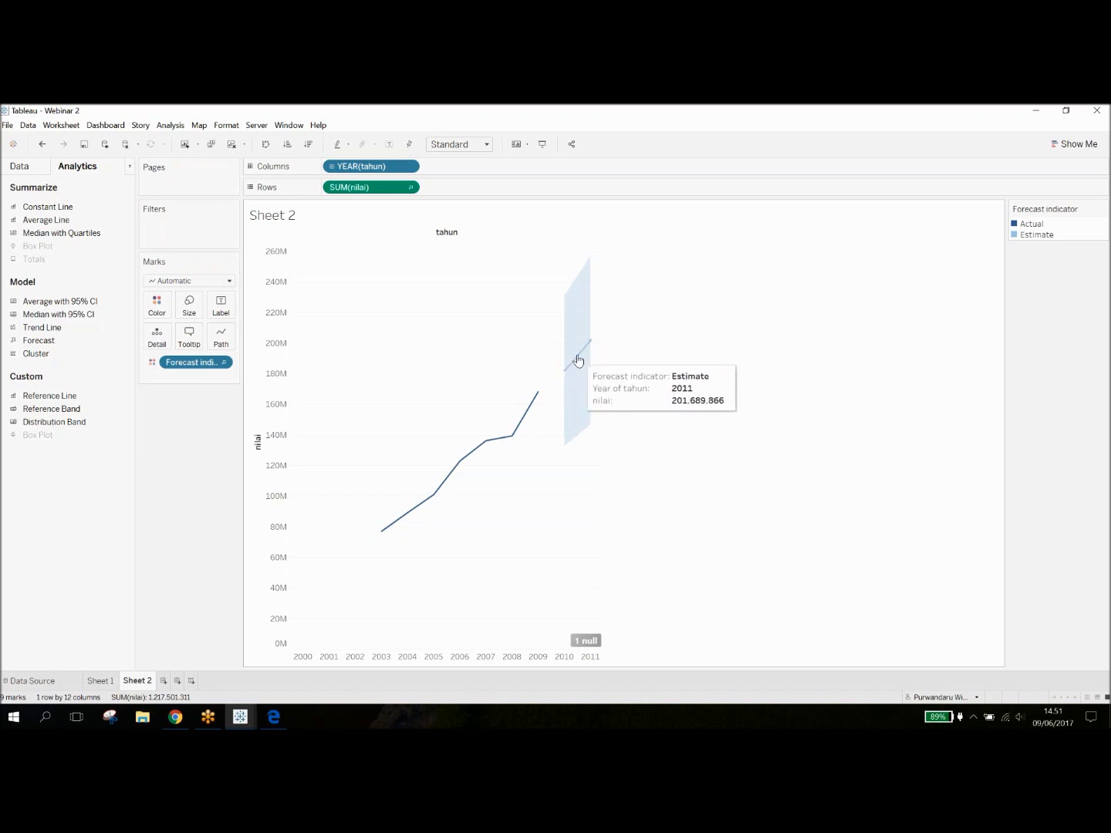
pyautogui.rightClick(577, 358)
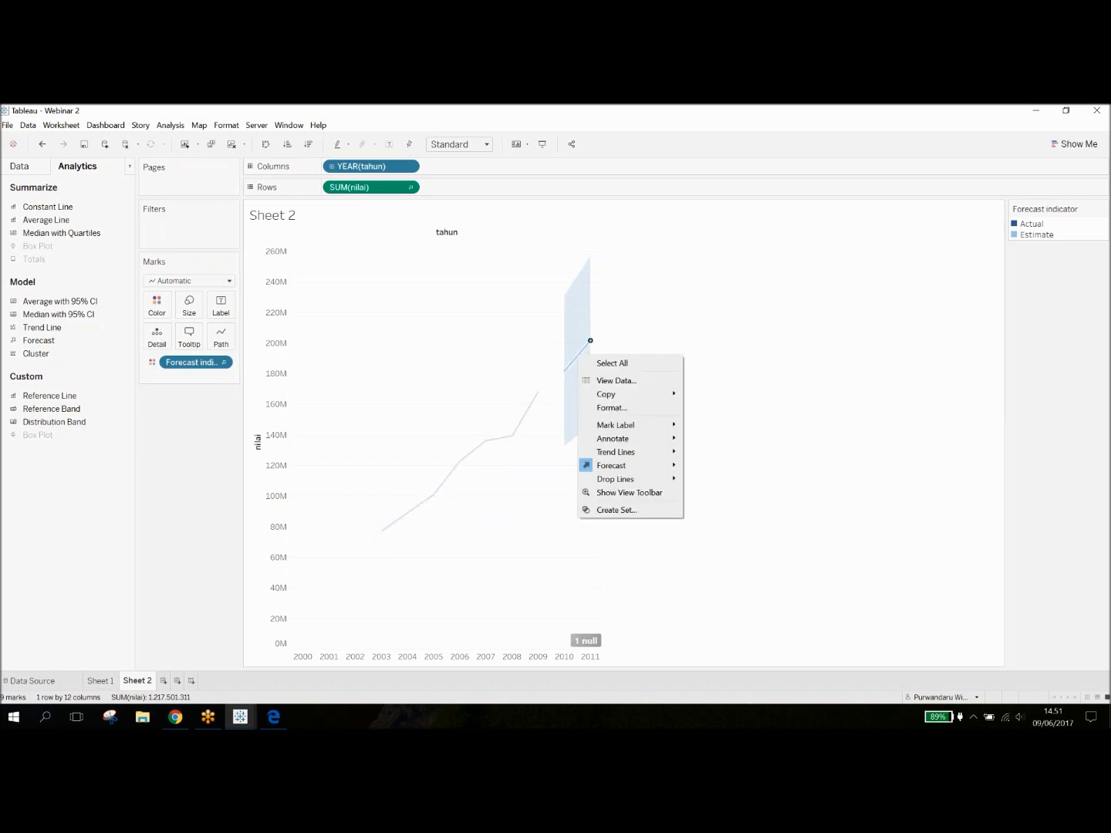
pyautogui.click(655, 317)
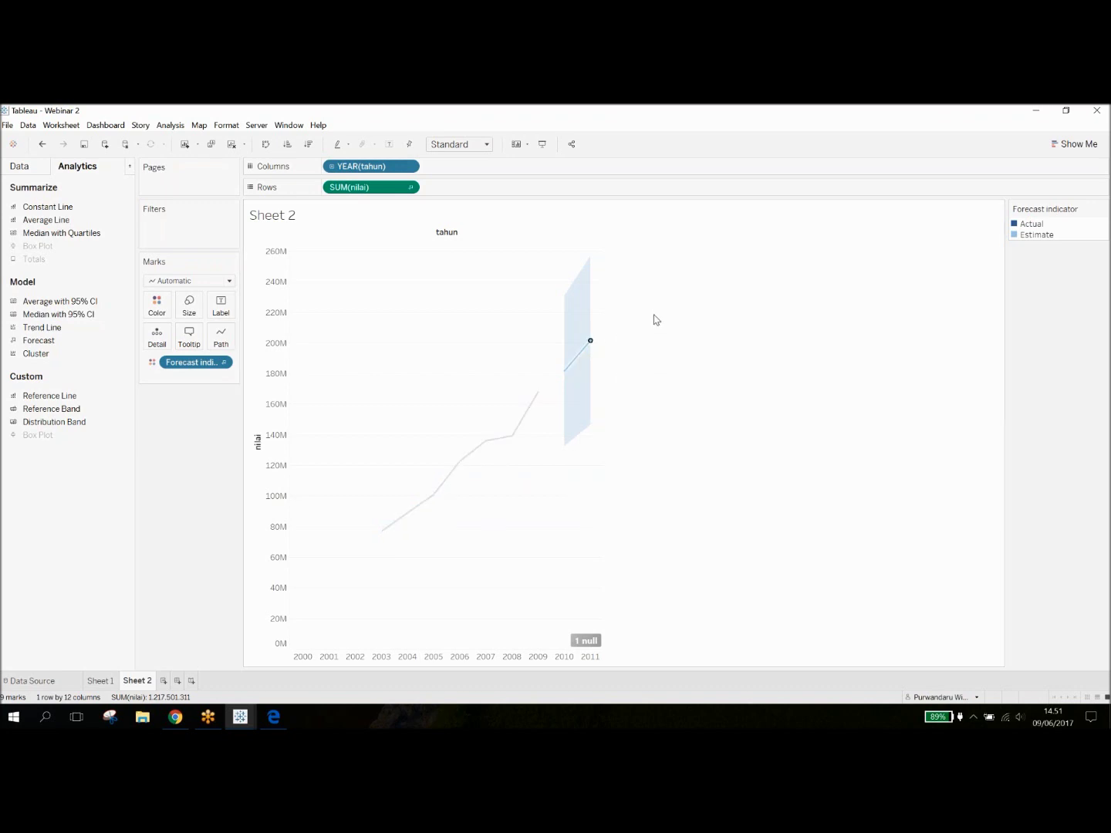
pyautogui.click(221, 363)
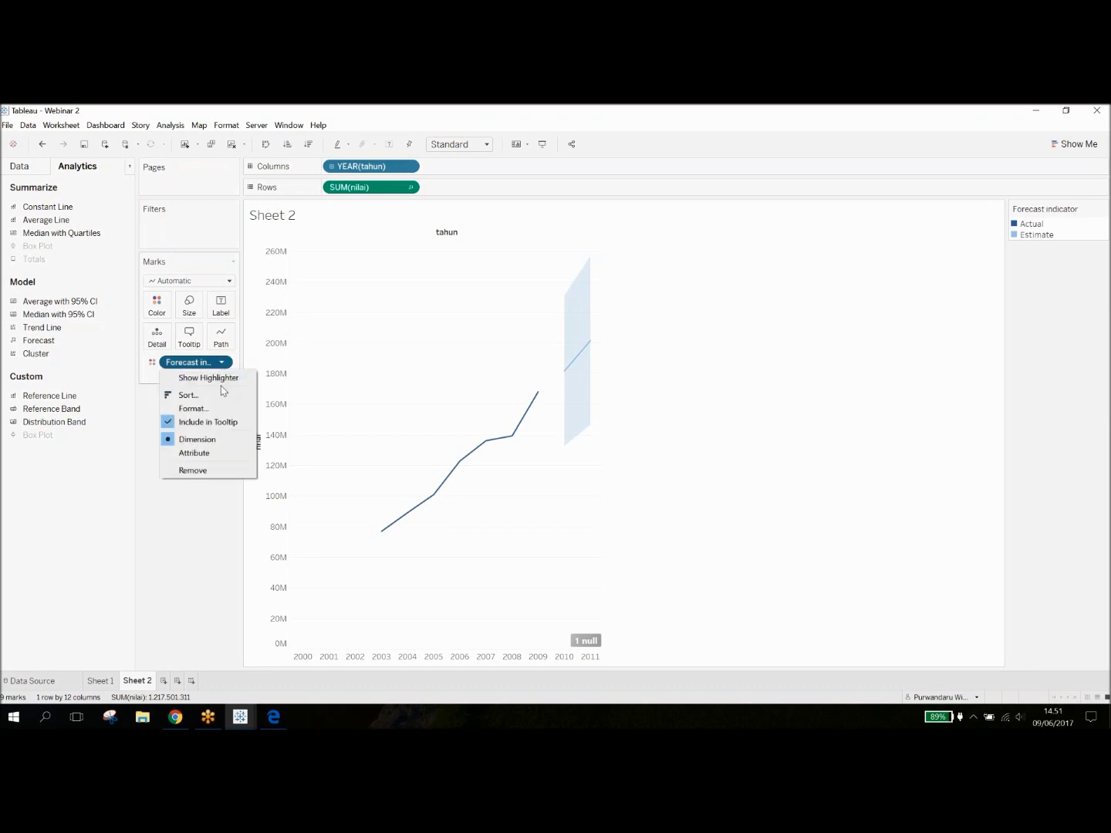
pyautogui.click(177, 530)
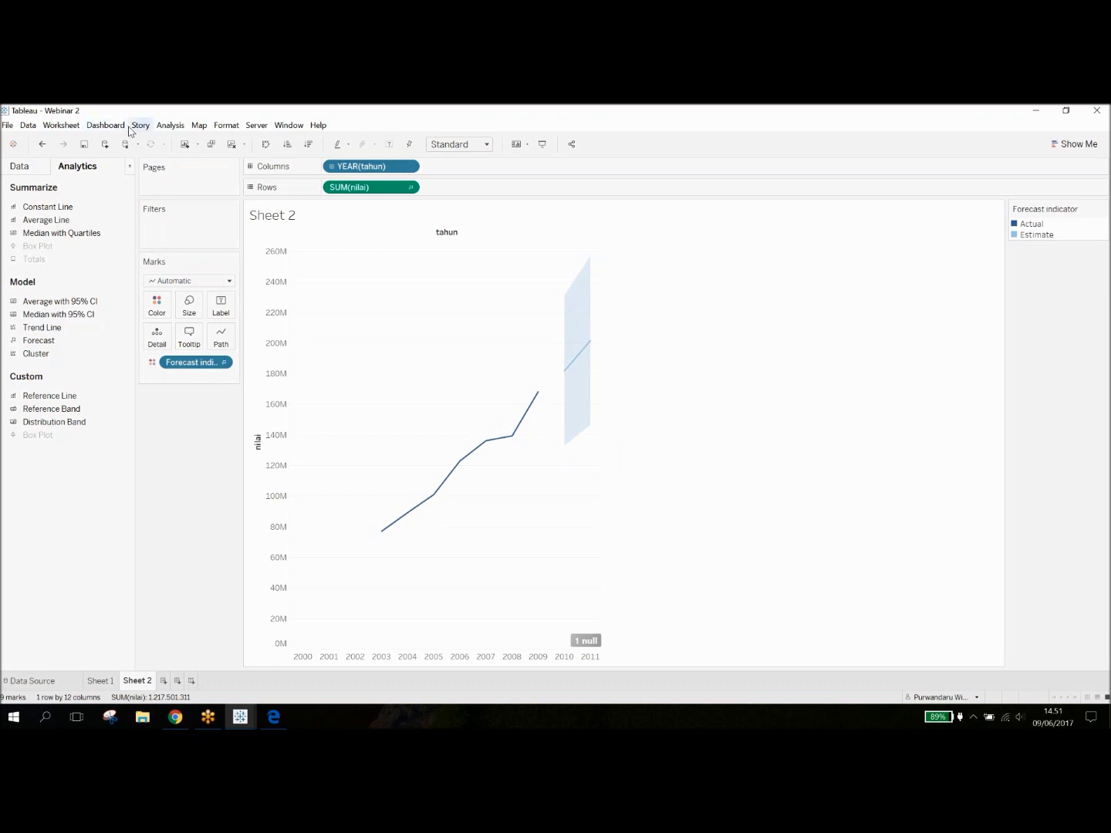
# Review the Forecast Options for forecast length, source data, model and prediction intervals, and close them without changes
pyautogui.click(157, 133)
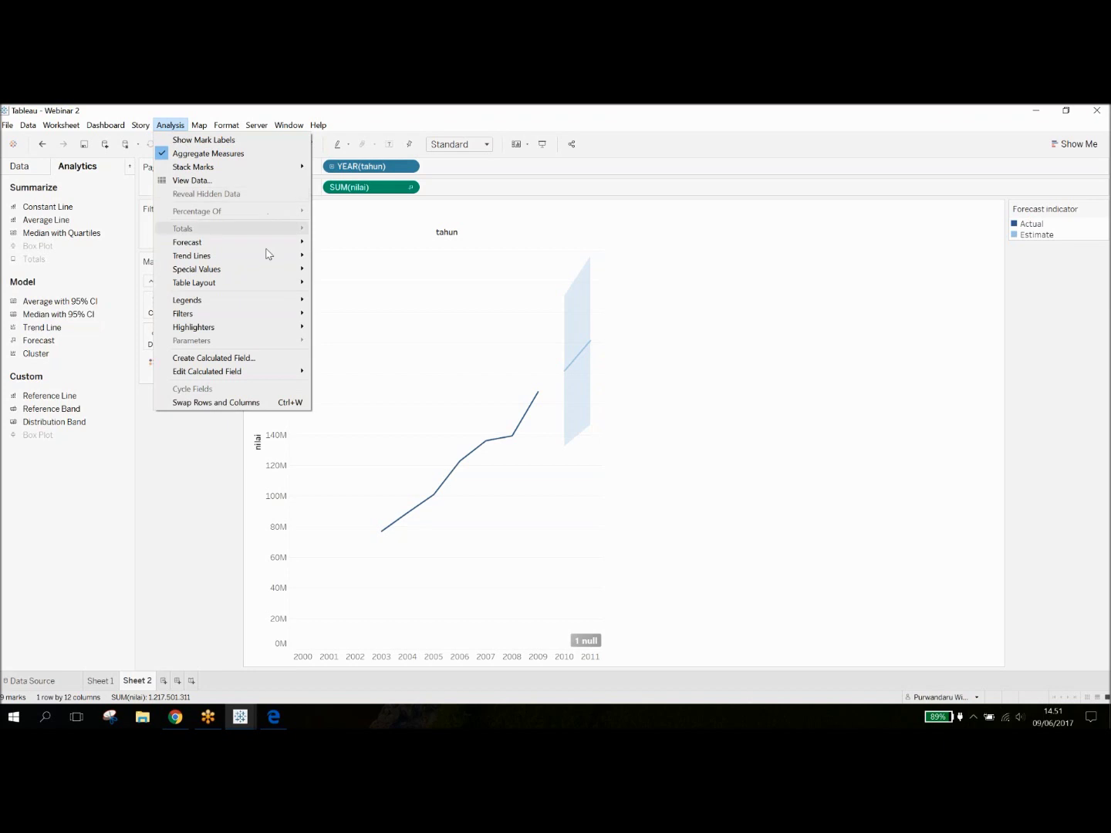
pyautogui.moveTo(261, 244)
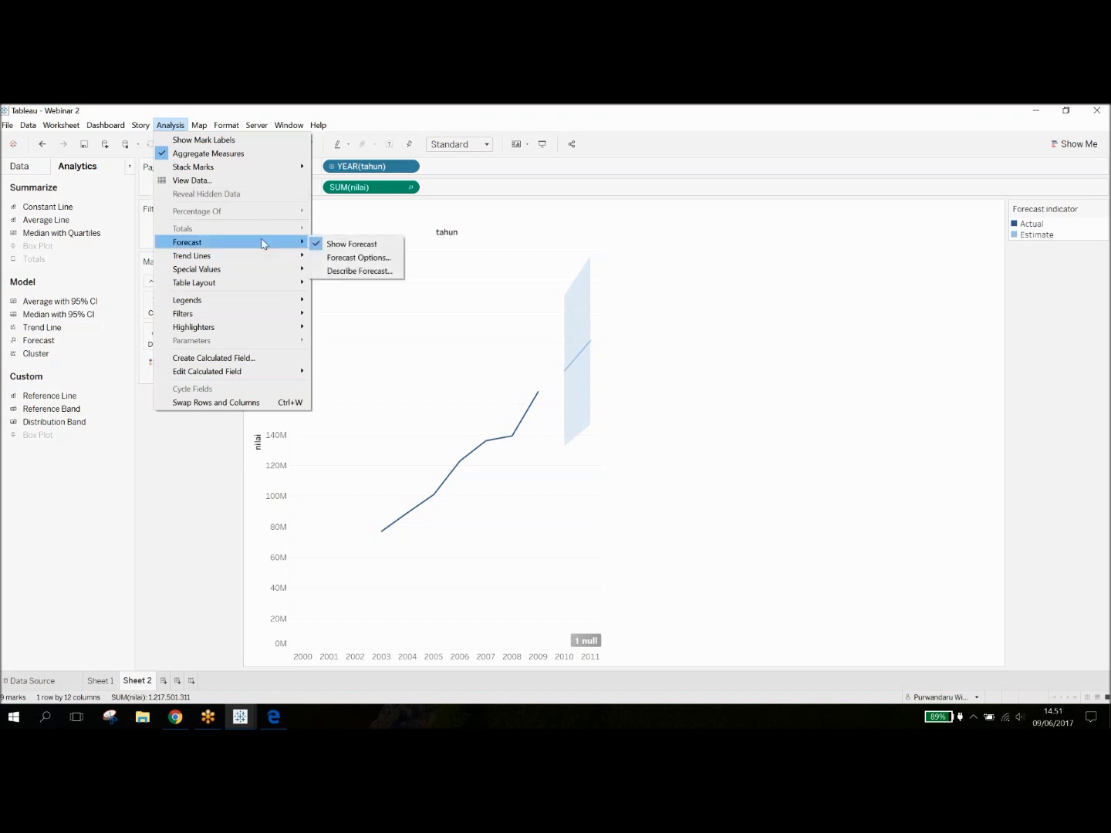
pyautogui.click(367, 259)
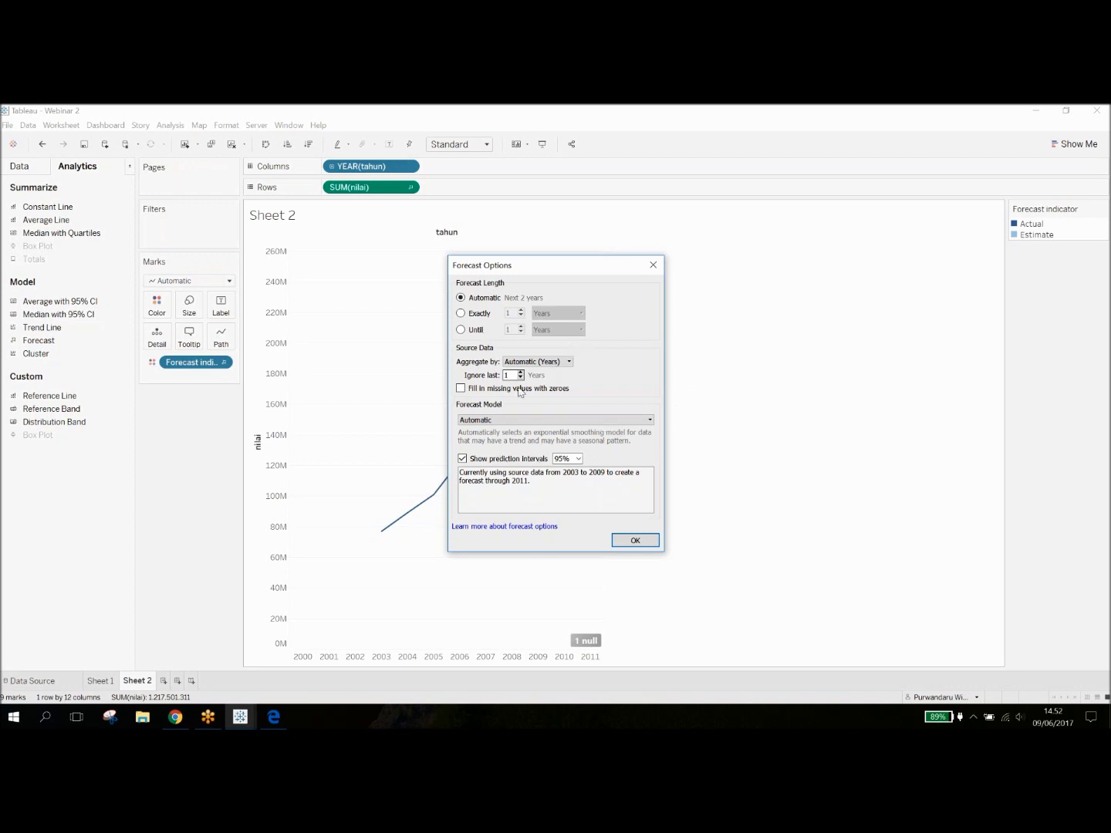
pyautogui.click(636, 540)
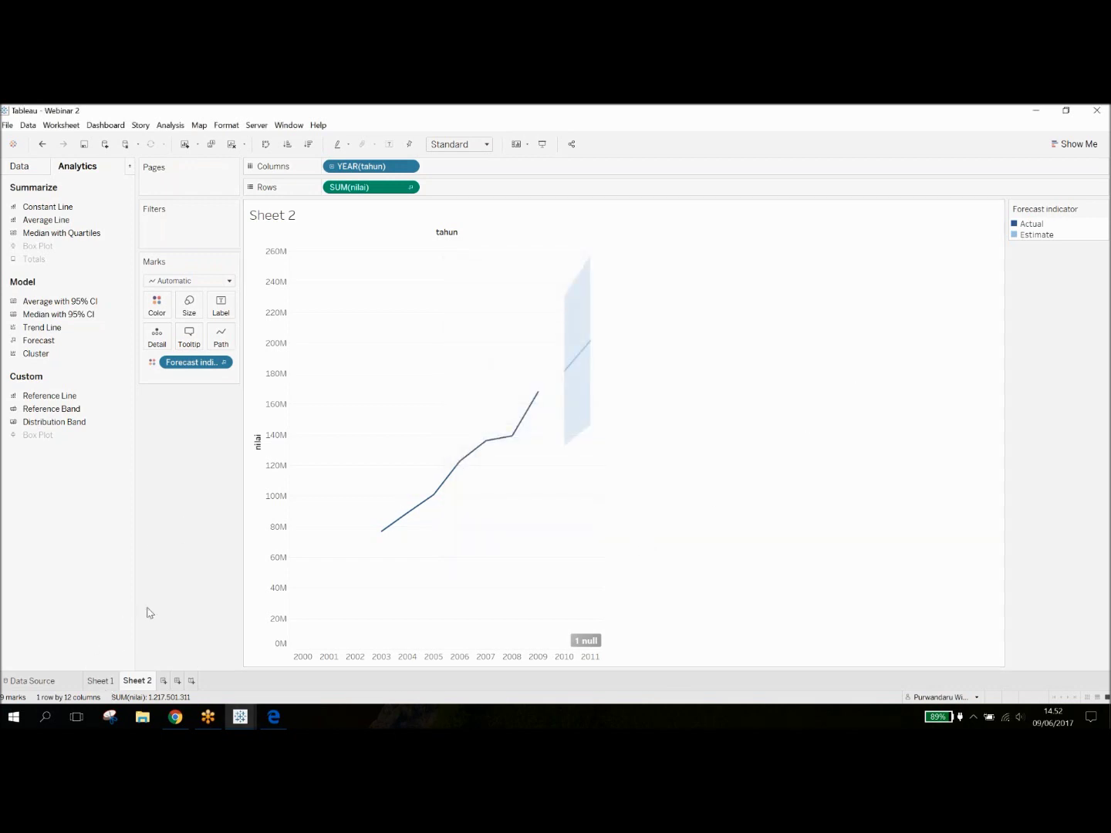
# Review Sheet 1 and the unioned data source, and compare them with the original coal production PDF in Edge
pyautogui.click(100, 681)
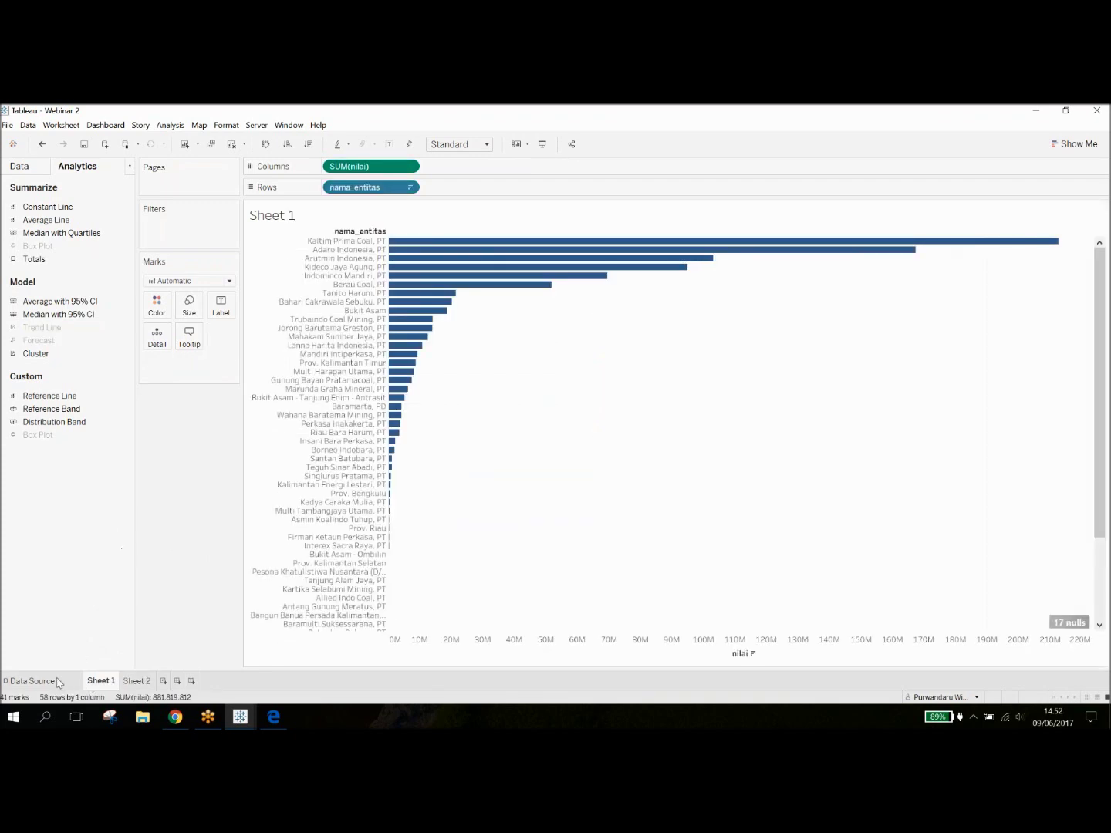
pyautogui.click(34, 681)
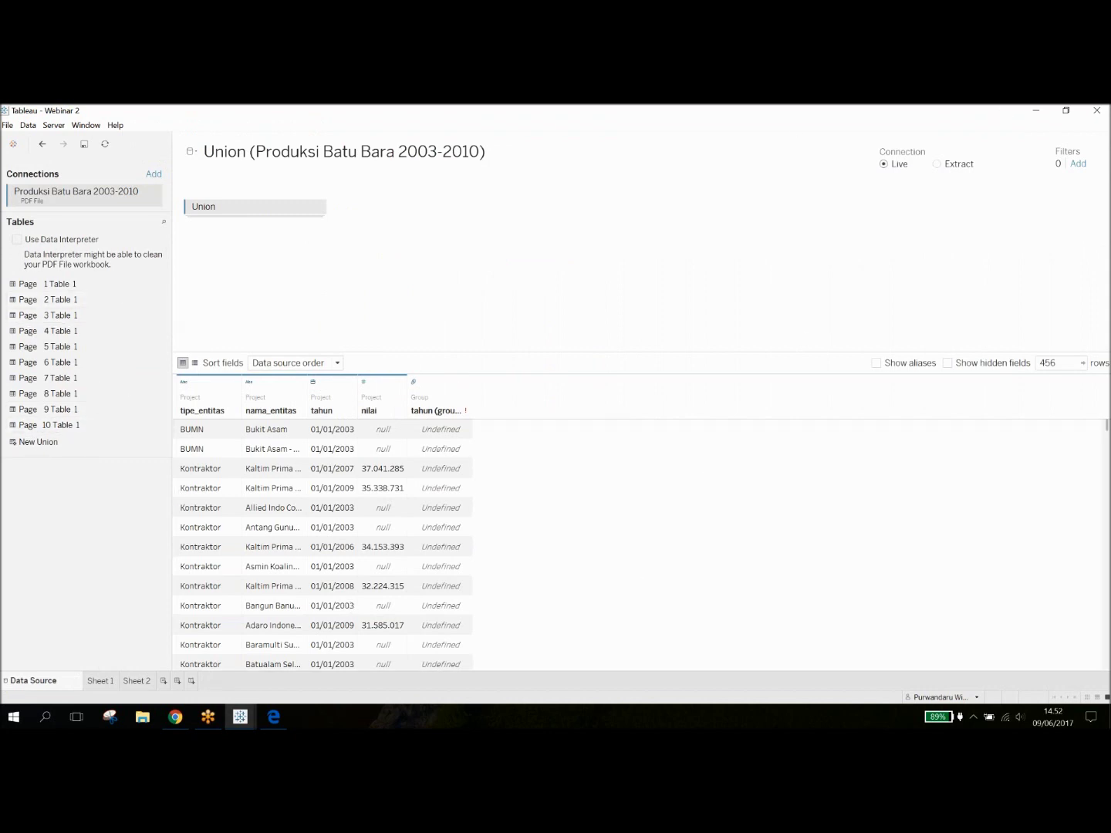
pyautogui.click(1039, 112)
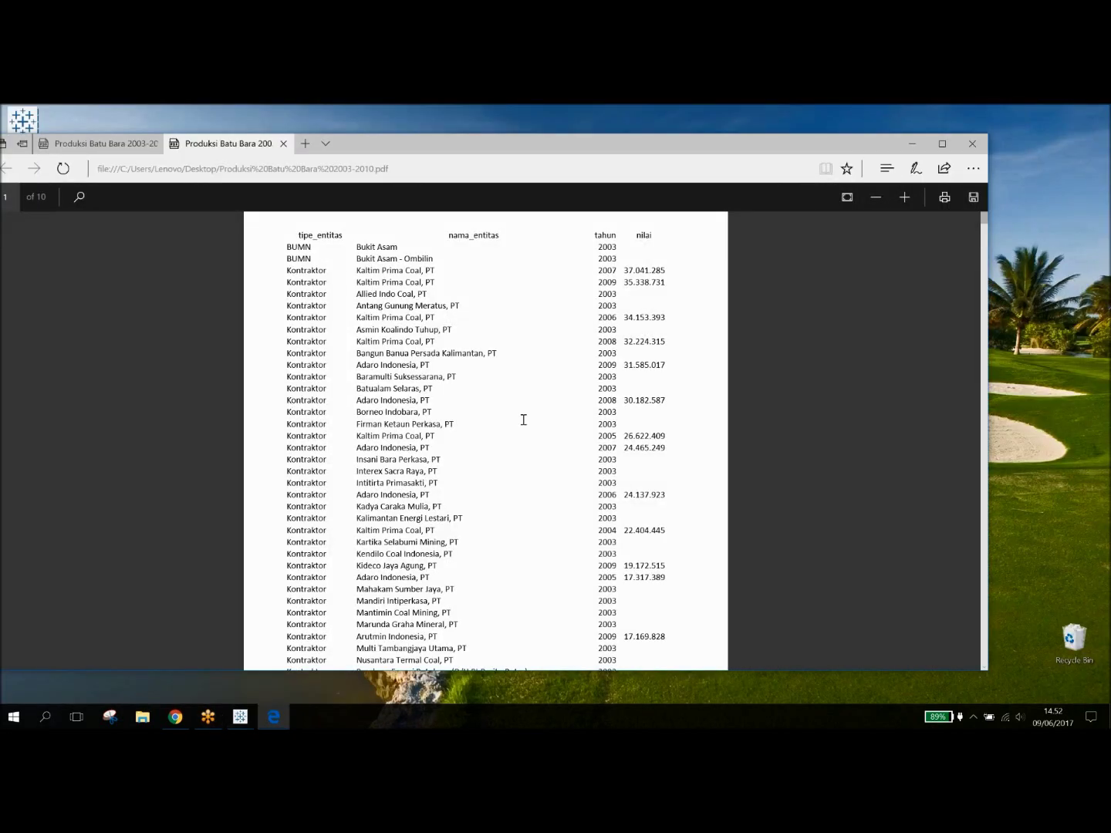
pyautogui.scroll(-3, 523, 420)
pyautogui.scroll(3, 524, 420)
pyautogui.scroll(-1, 523, 420)
pyautogui.scroll(-10, 523, 419)
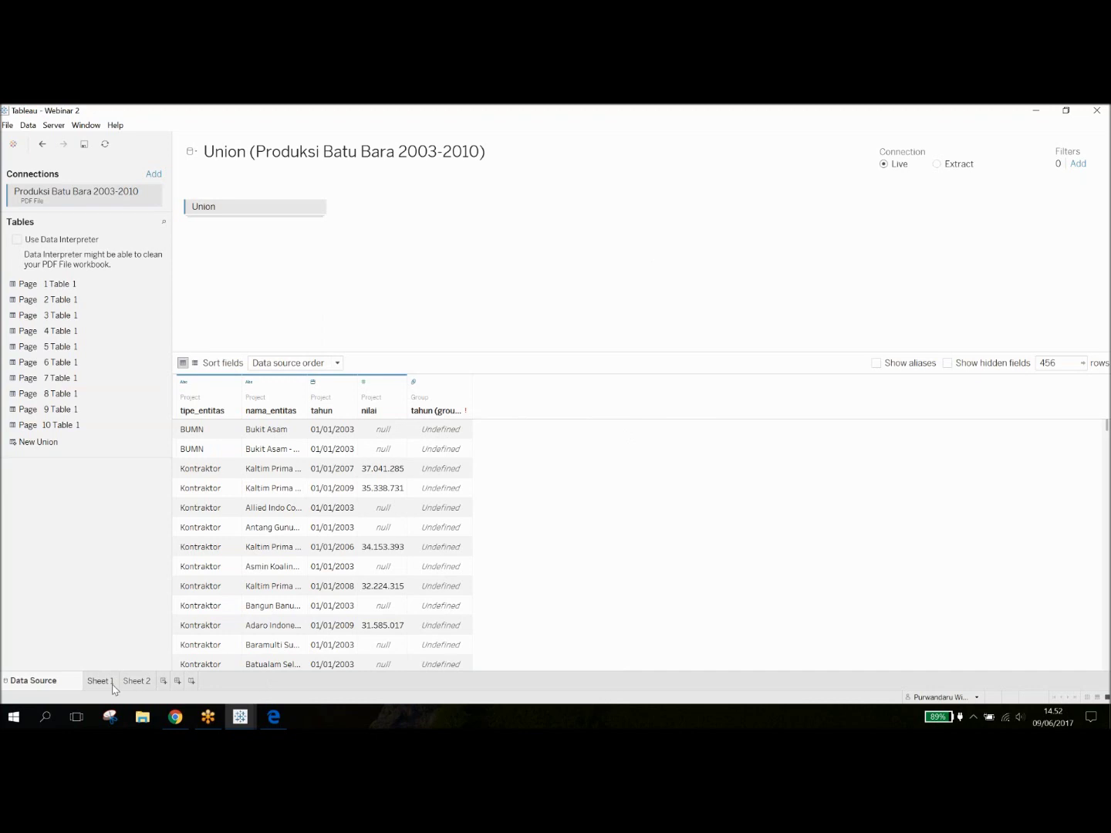
# Review the Sheet 2 forecast chart in Tableau and return to the nilai by nama_entitas bar chart in Sheet 1
pyautogui.click(111, 684)
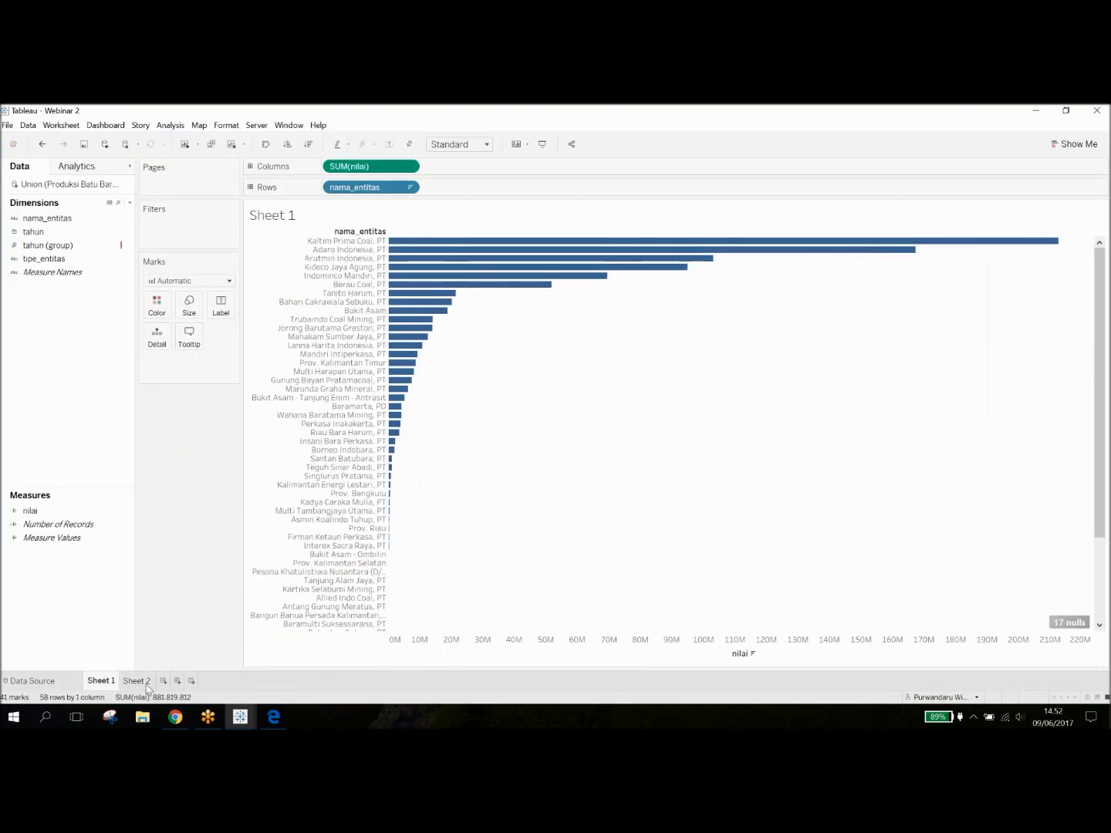
pyautogui.click(148, 686)
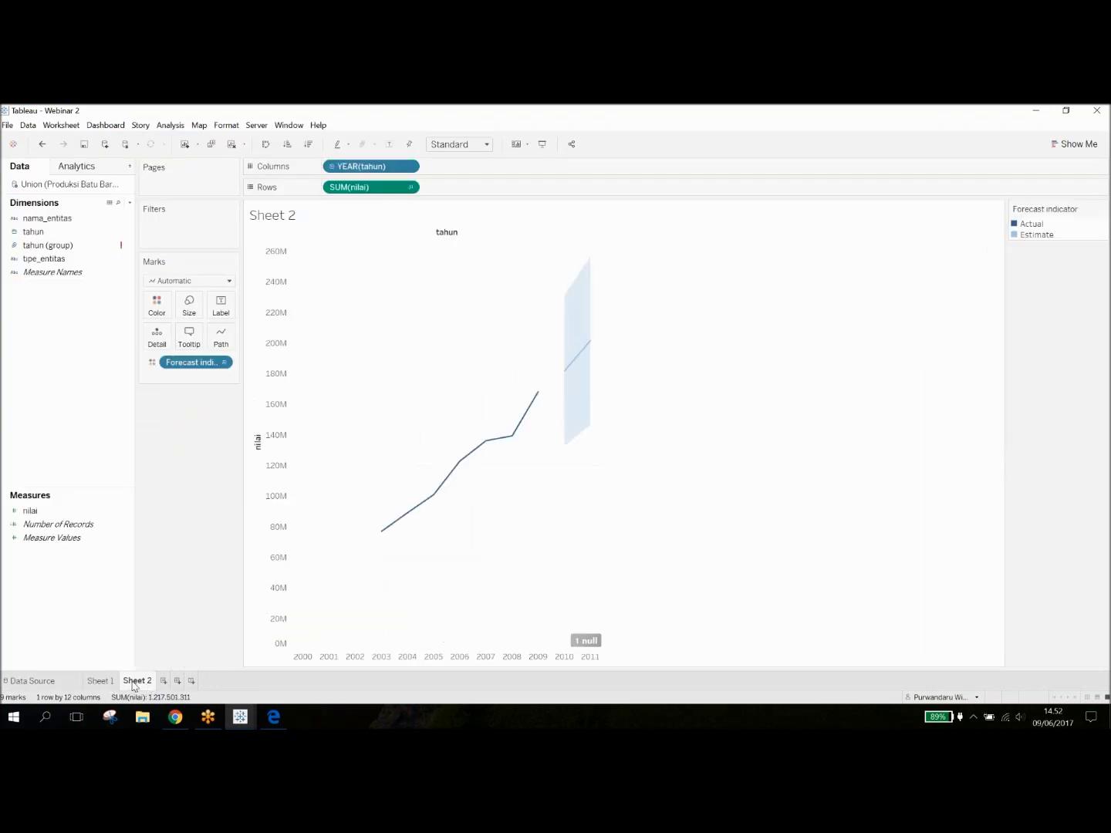
pyautogui.click(108, 684)
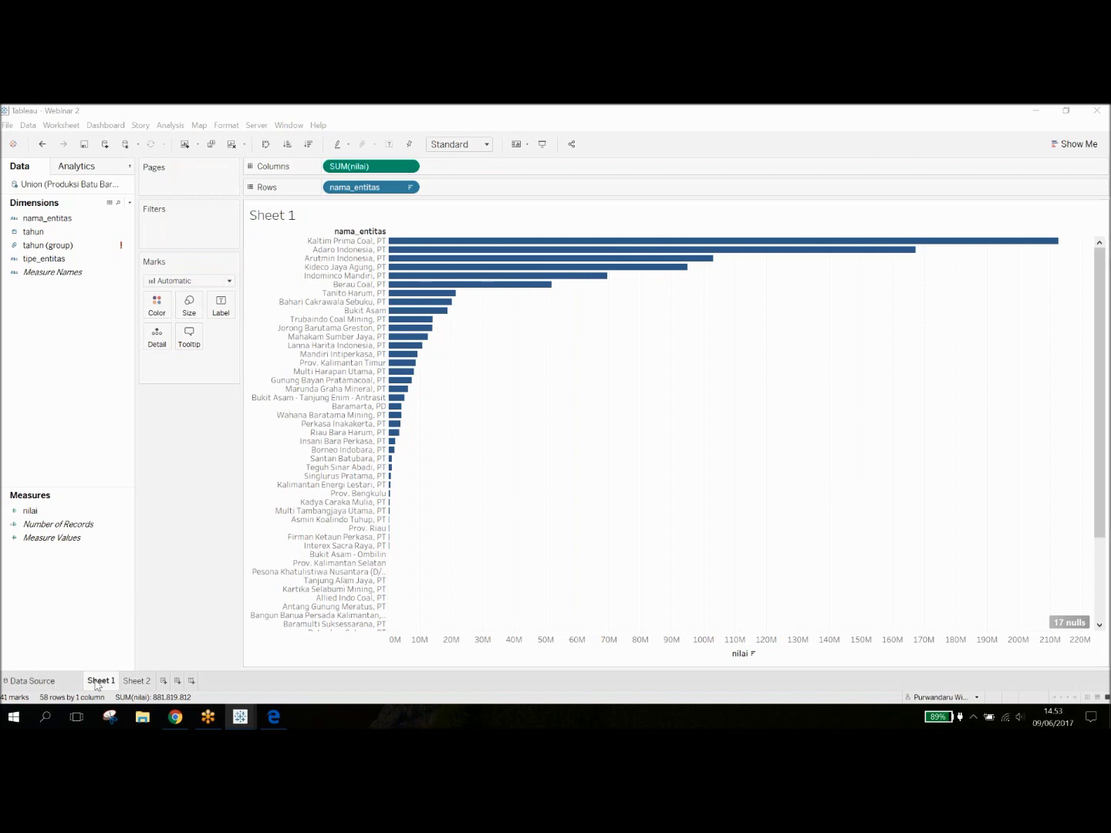
# Switch to the coal production PDF in Edge, reposition and heighten its window, and close the duplicate PDF tab
pyautogui.moveTo(238, 723)
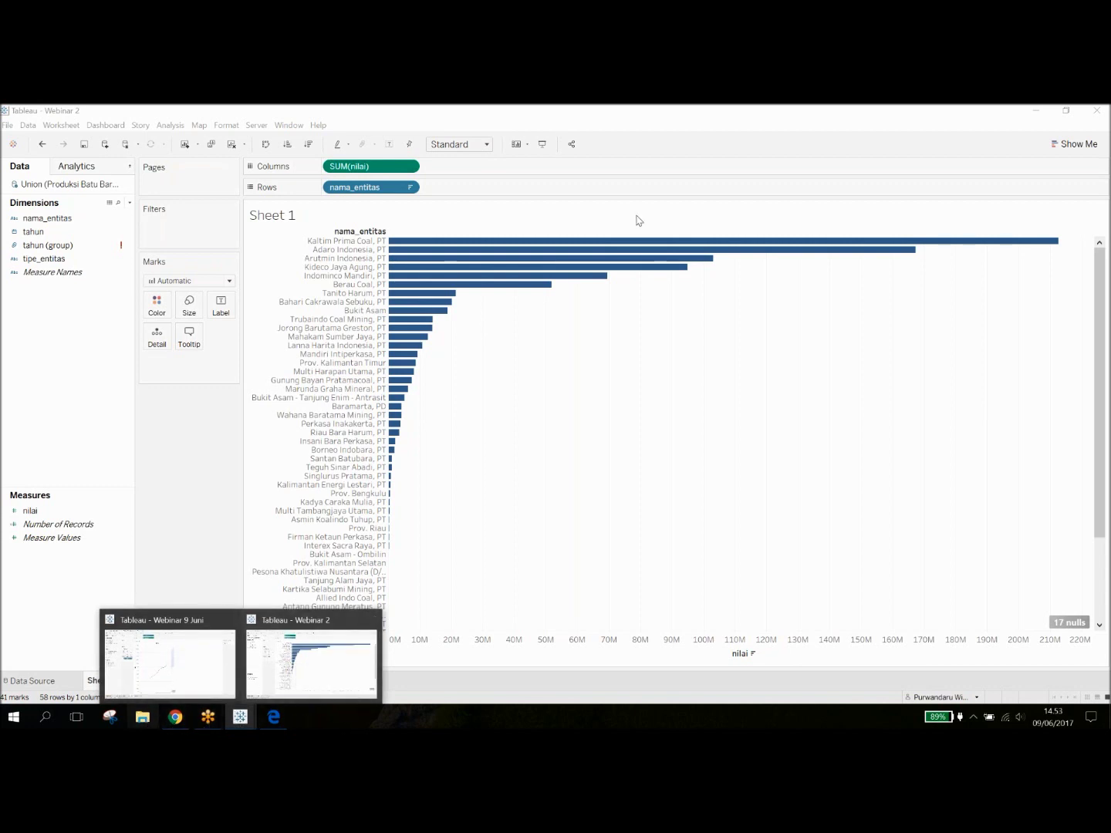
pyautogui.click(1033, 113)
pyautogui.scroll(15, 544, 331)
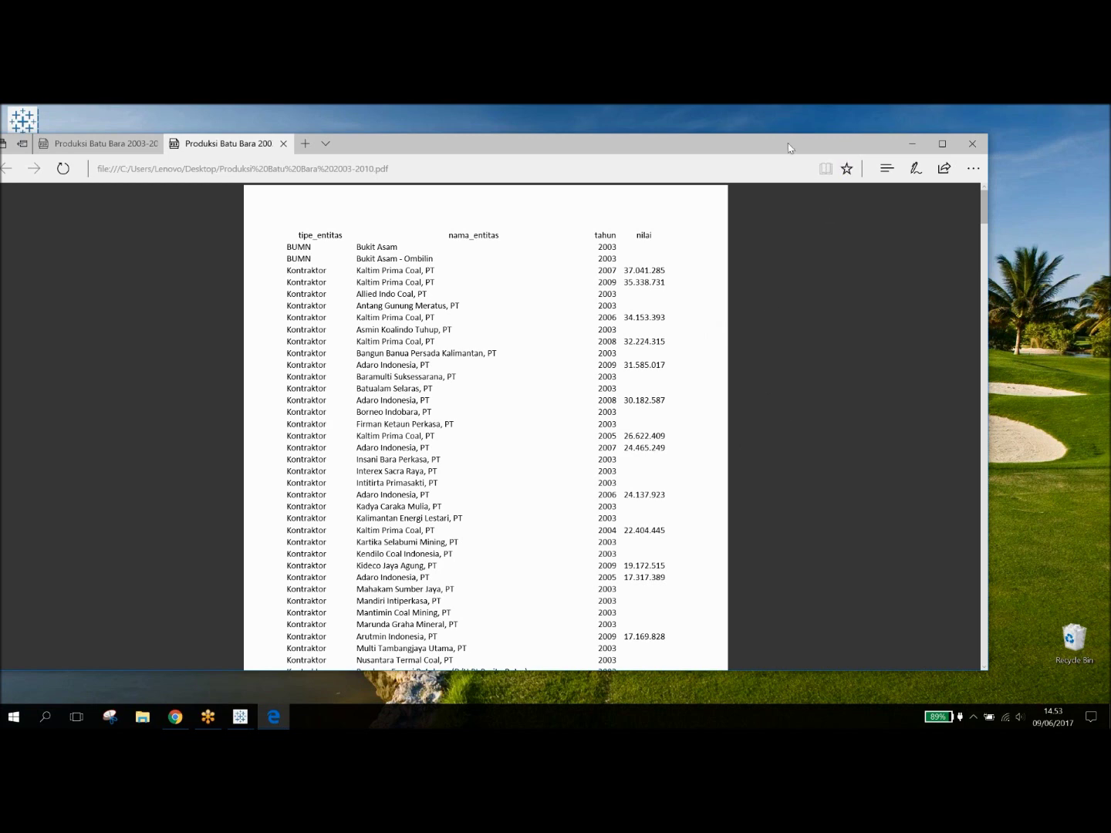
pyautogui.moveTo(784, 143)
pyautogui.mouseDown()
pyautogui.moveTo(767, 131)
pyautogui.moveTo(812, 119)
pyautogui.moveTo(782, 124)
pyautogui.mouseUp()
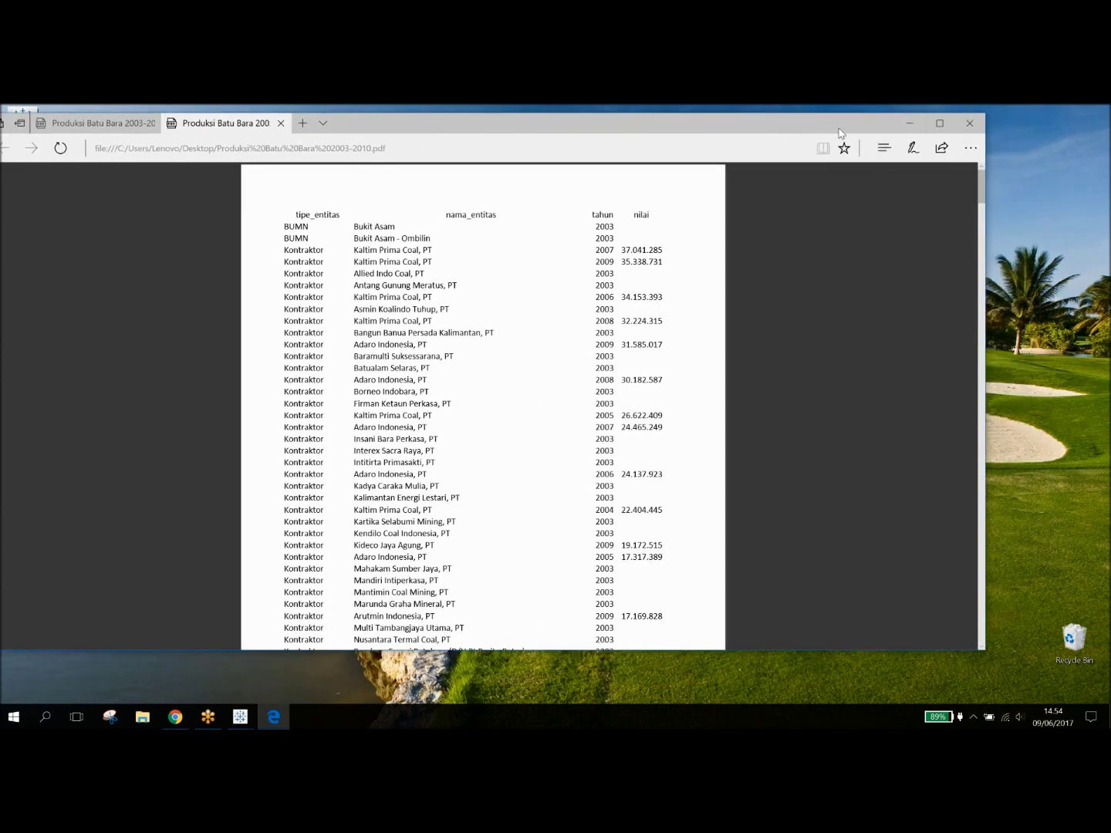
pyautogui.moveTo(841, 134); pyautogui.dragTo(757, 178)
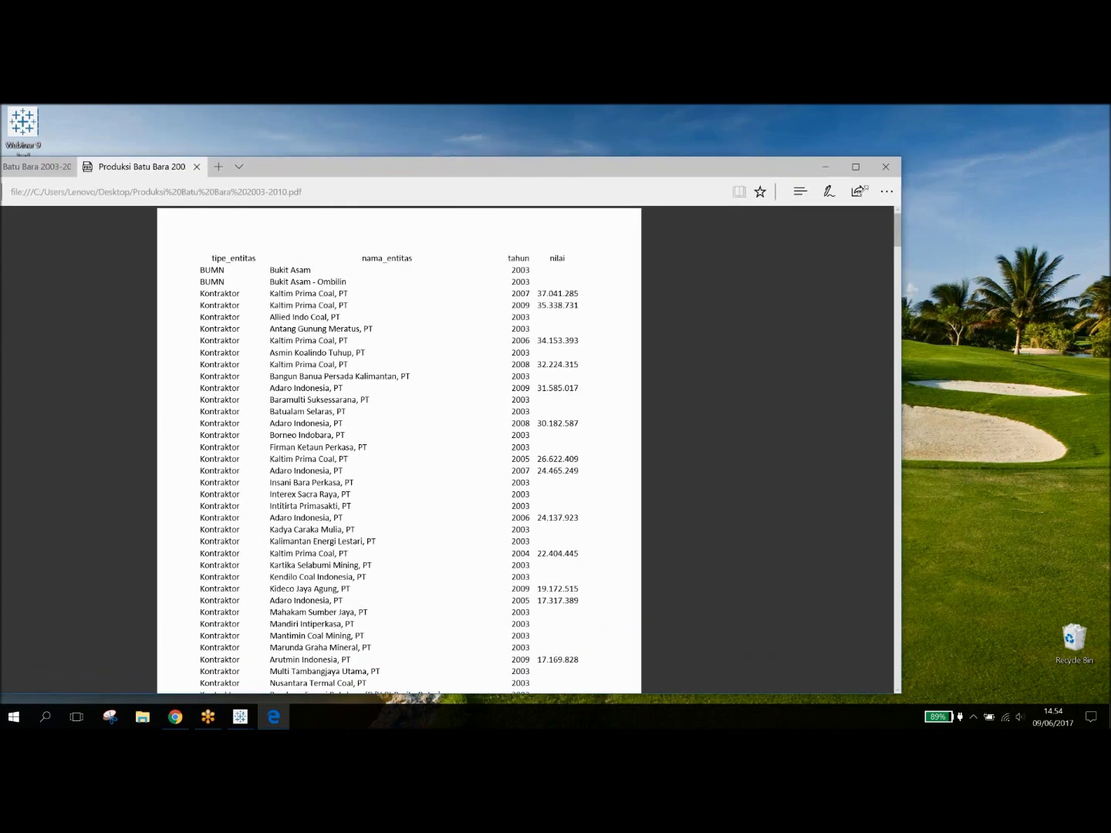
pyautogui.moveTo(755, 166); pyautogui.dragTo(676, 131)
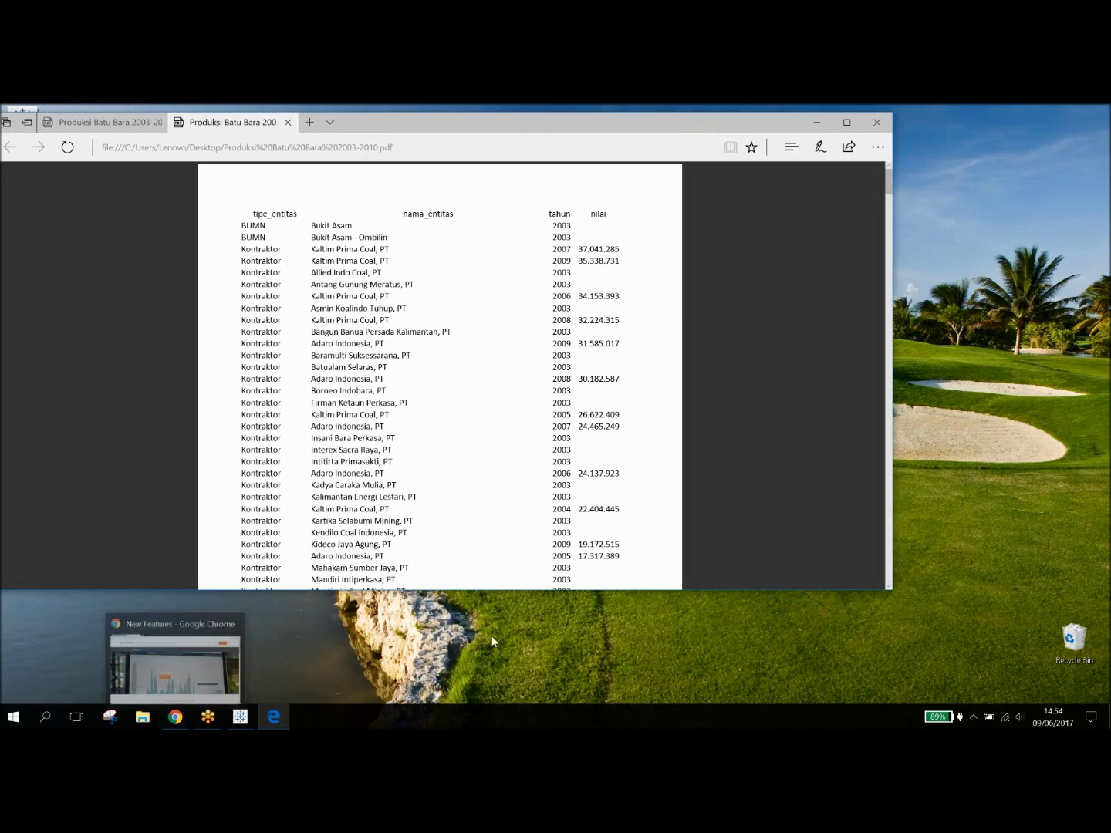
pyautogui.moveTo(485, 592); pyautogui.dragTo(485, 665)
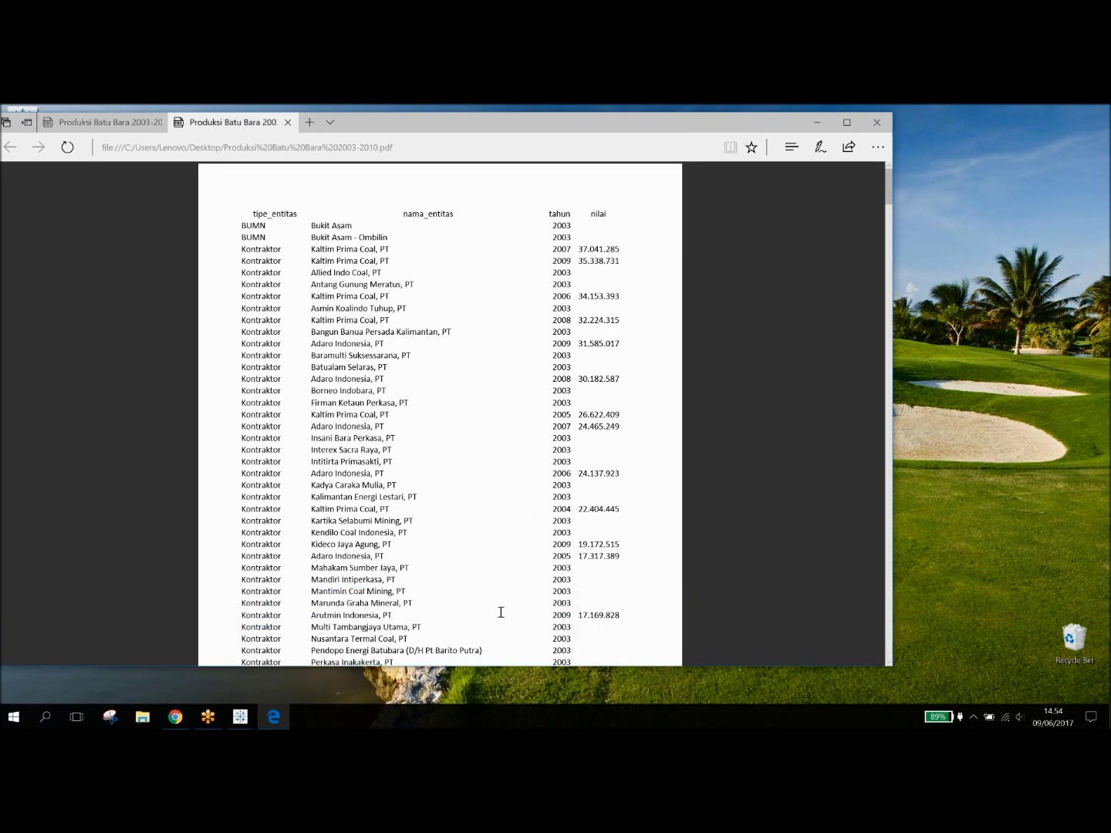
pyautogui.click(845, 123)
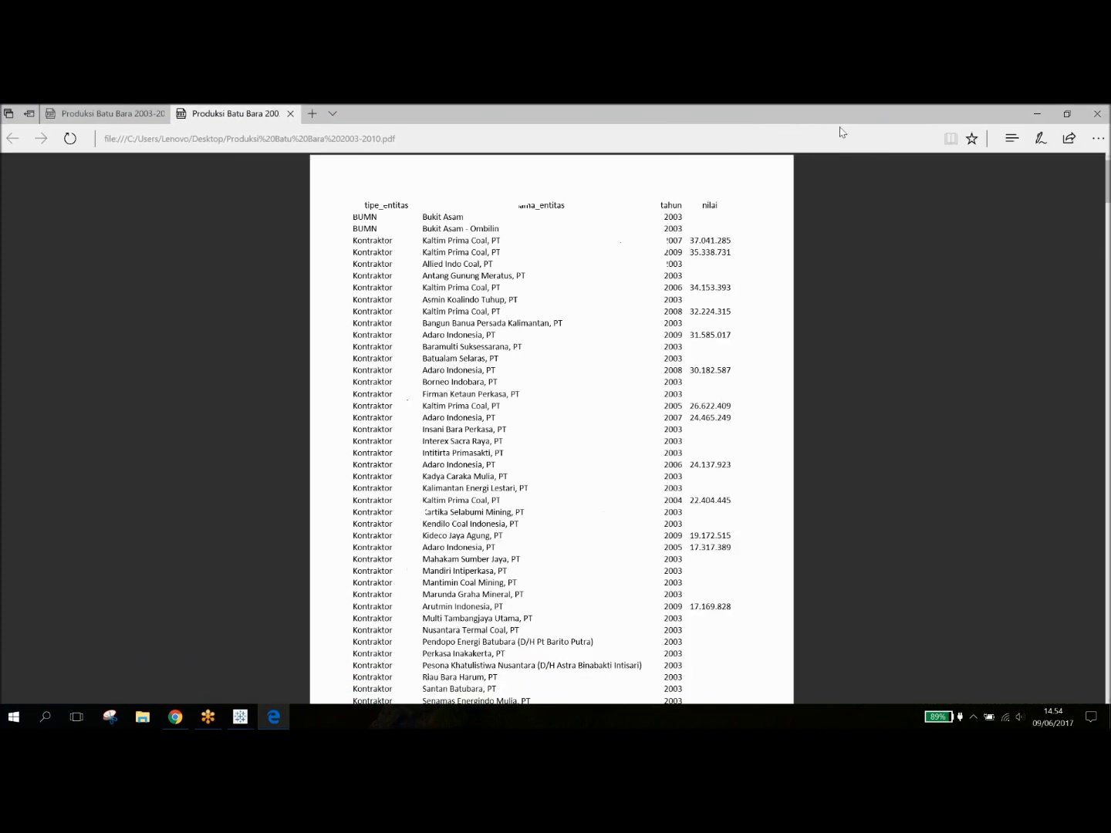
pyautogui.click(1066, 113)
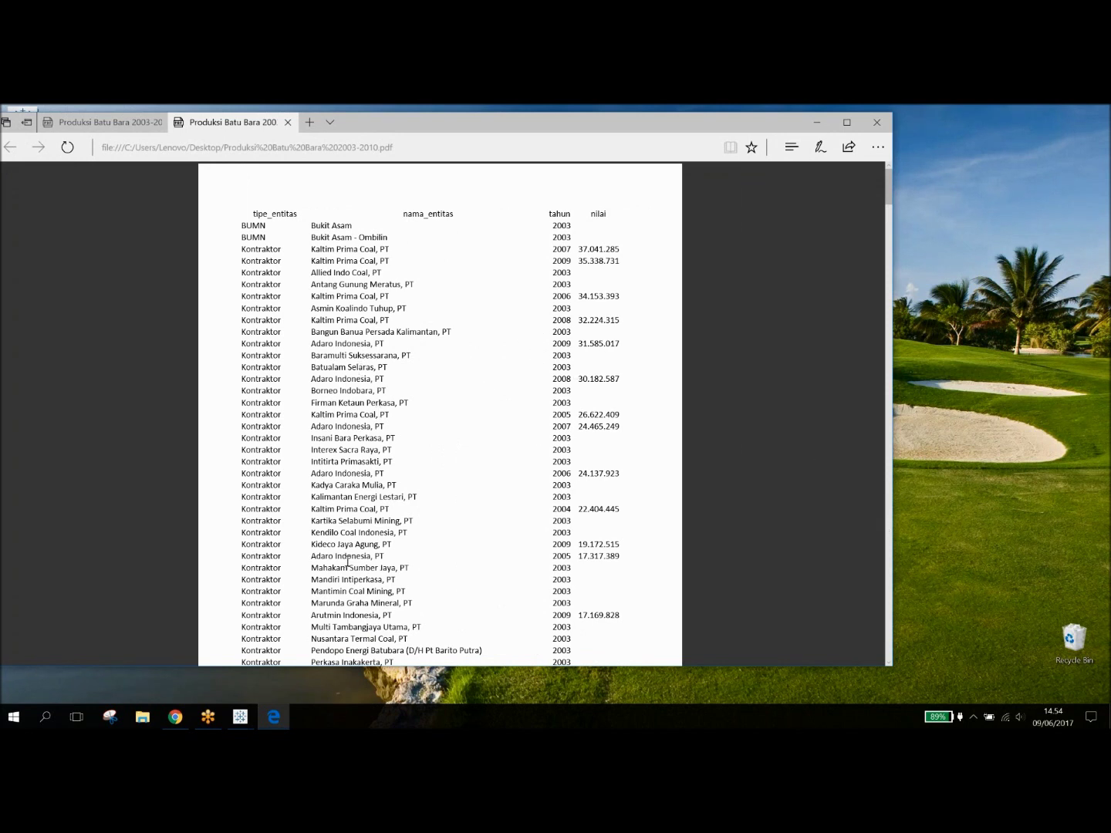
pyautogui.click(158, 122)
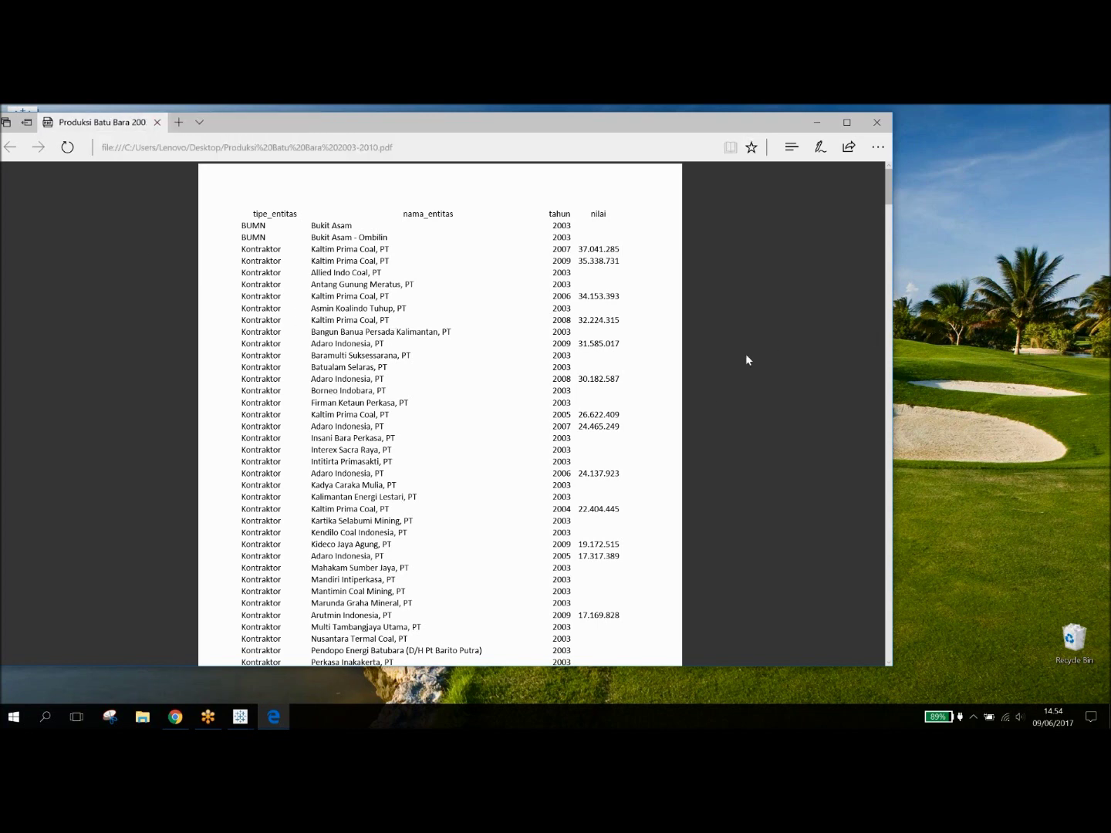
# Highlight the header row on the PDF's first page and examine how the table continues on the second page
pyautogui.moveTo(250, 216); pyautogui.dragTo(612, 213)
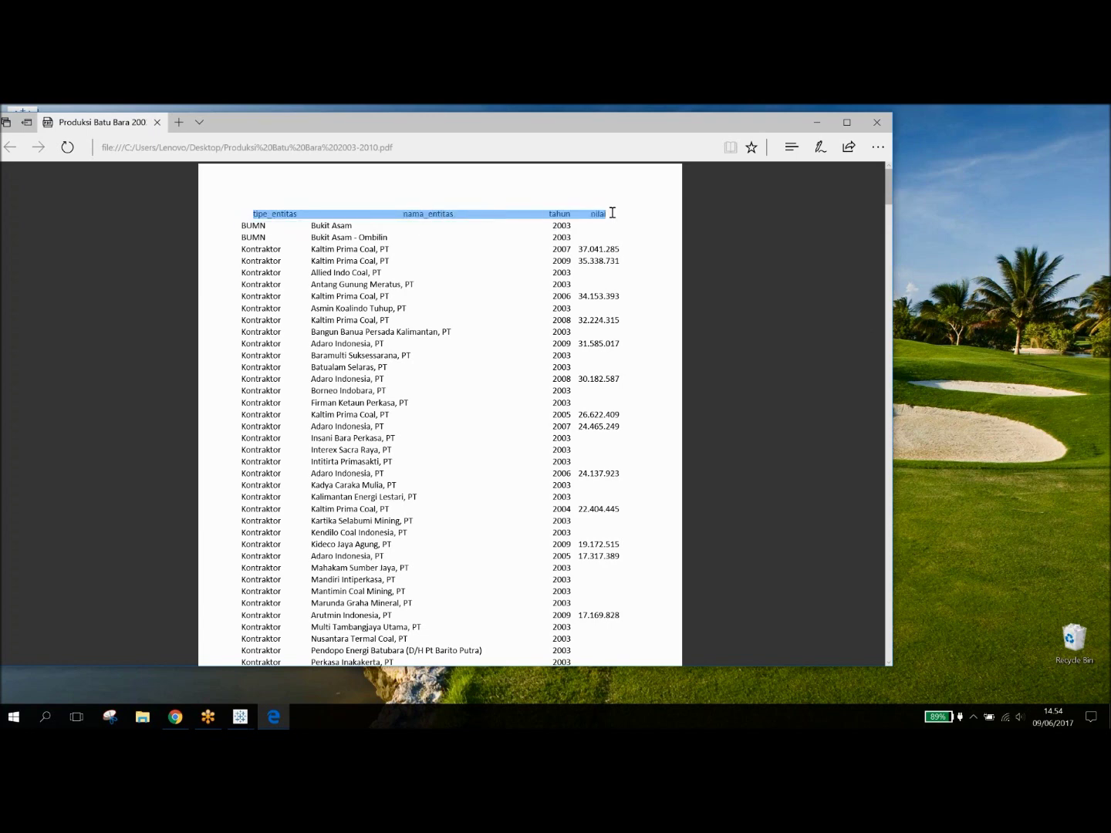
pyautogui.scroll(-6, 585, 340)
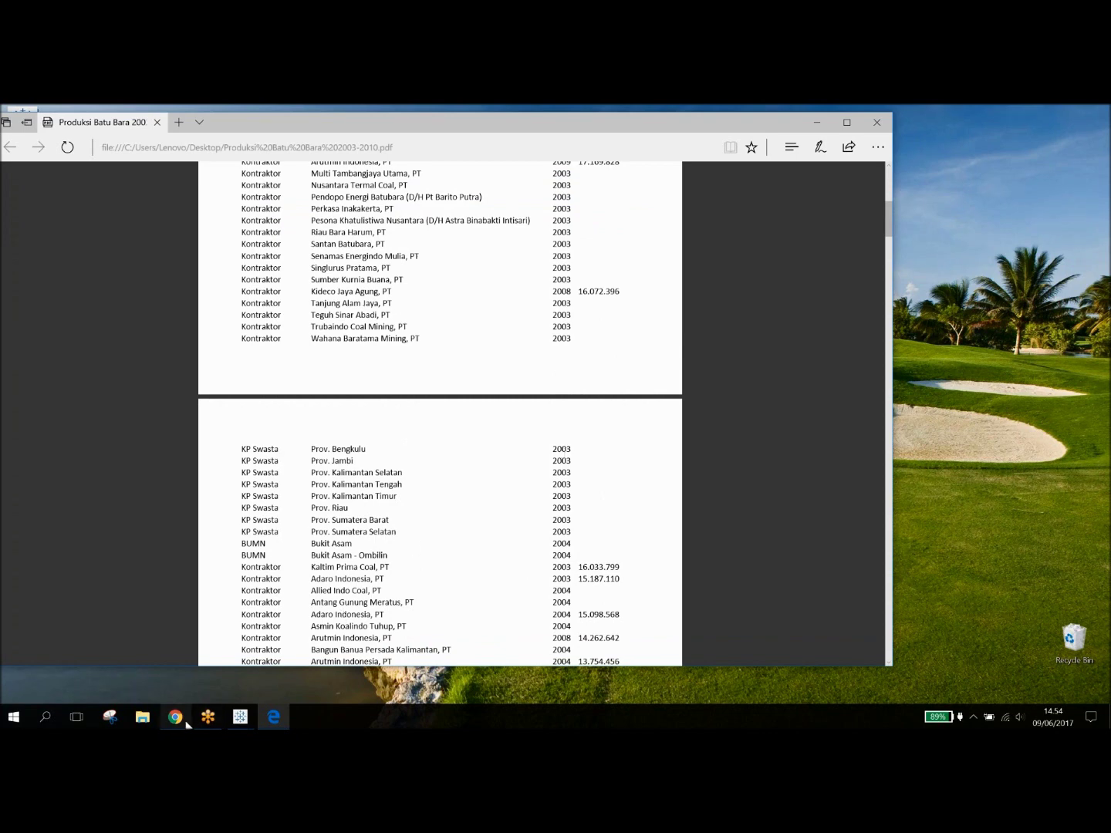
pyautogui.moveTo(187, 725)
pyautogui.moveTo(313, 674); pyautogui.dragTo(311, 693)
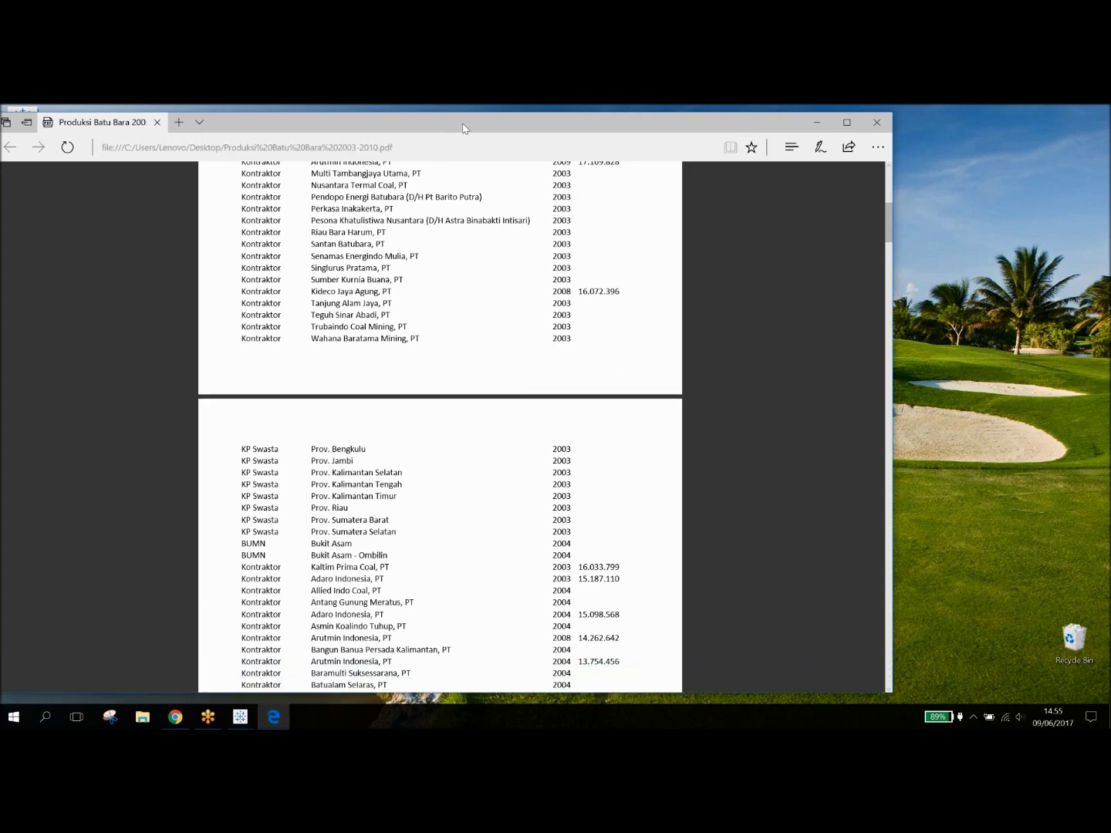
pyautogui.moveTo(463, 129); pyautogui.dragTo(476, 121)
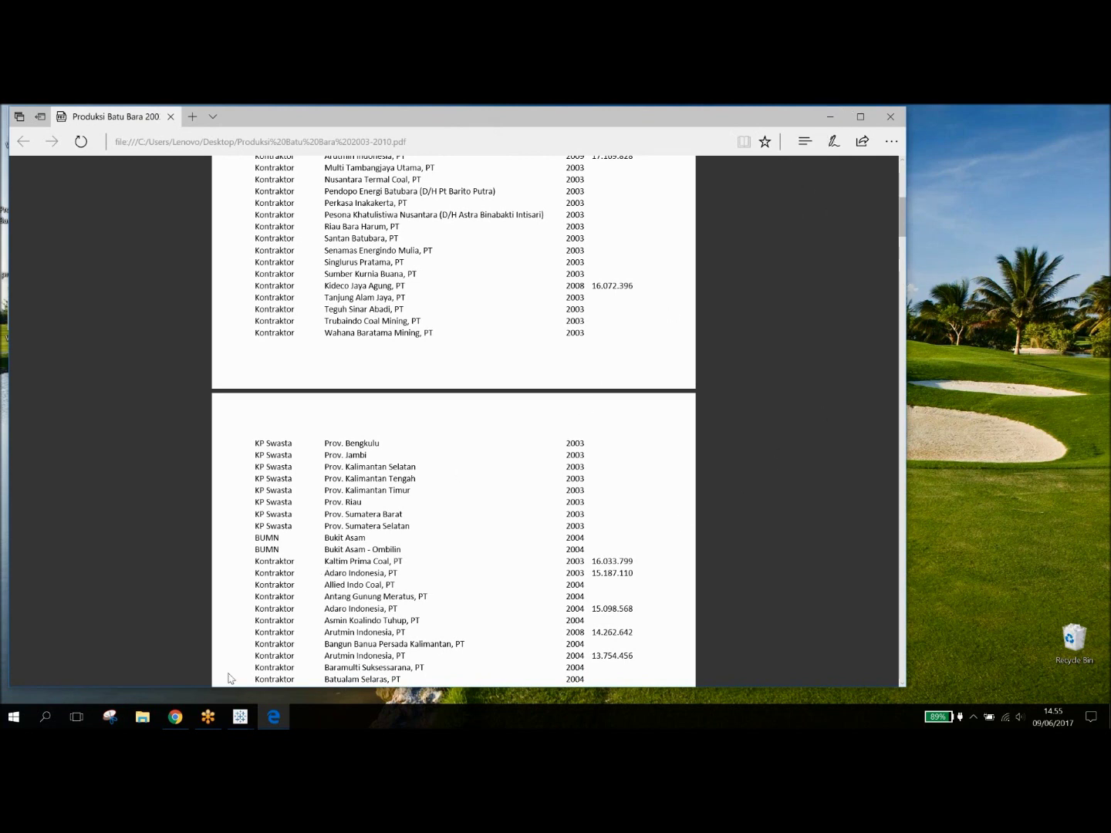
# Close the coal production PDF and switch to the Tableau 10.3 New Features page in Chrome
pyautogui.click(175, 721)
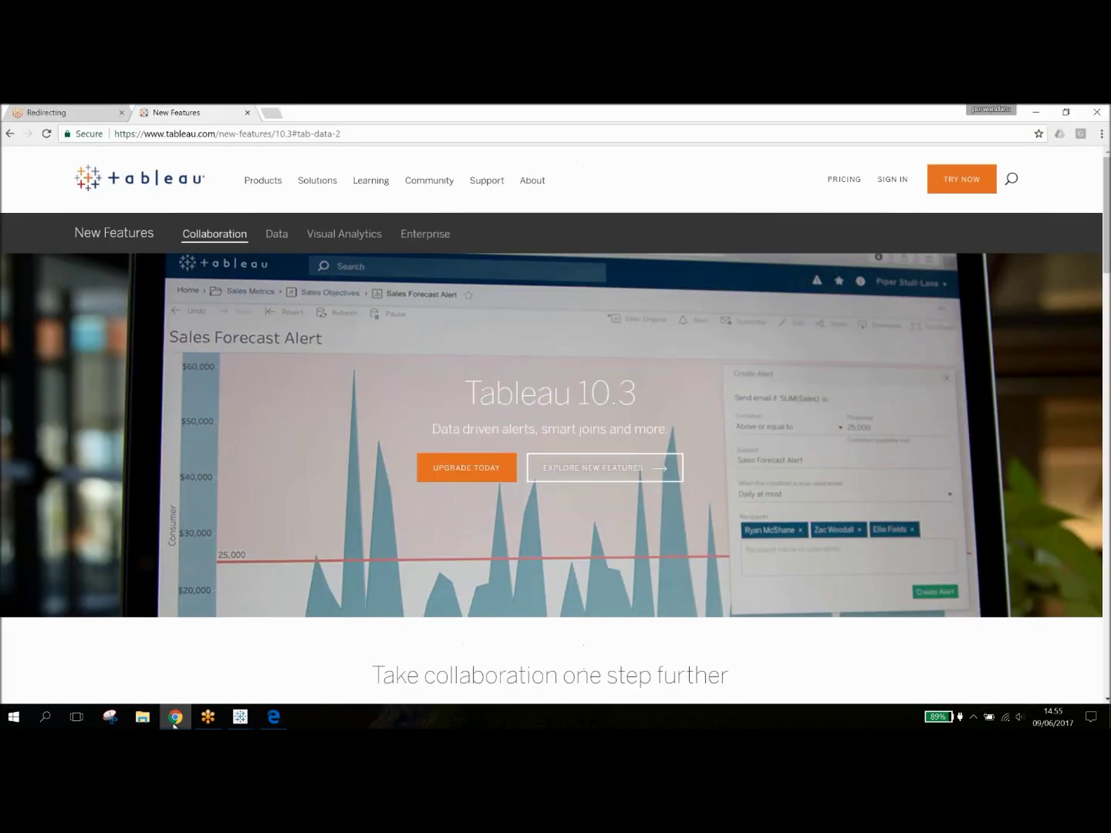
pyautogui.click(174, 719)
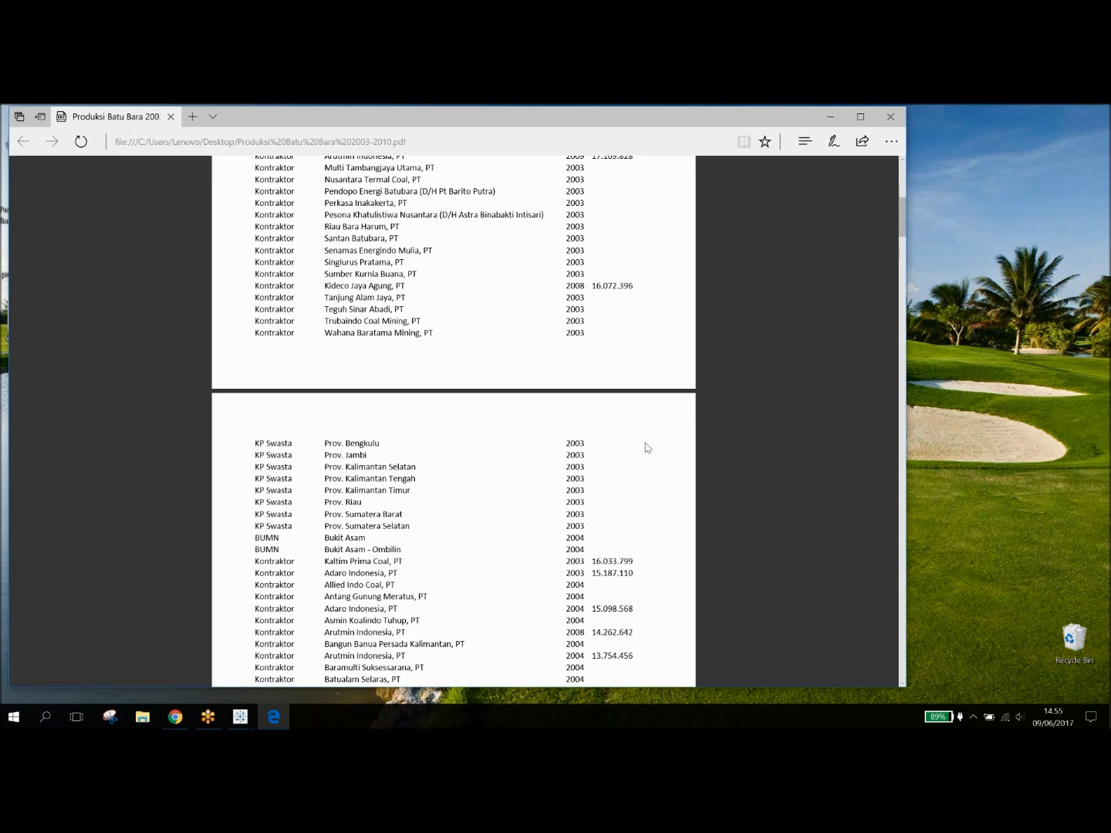
pyautogui.scroll(6, 647, 448)
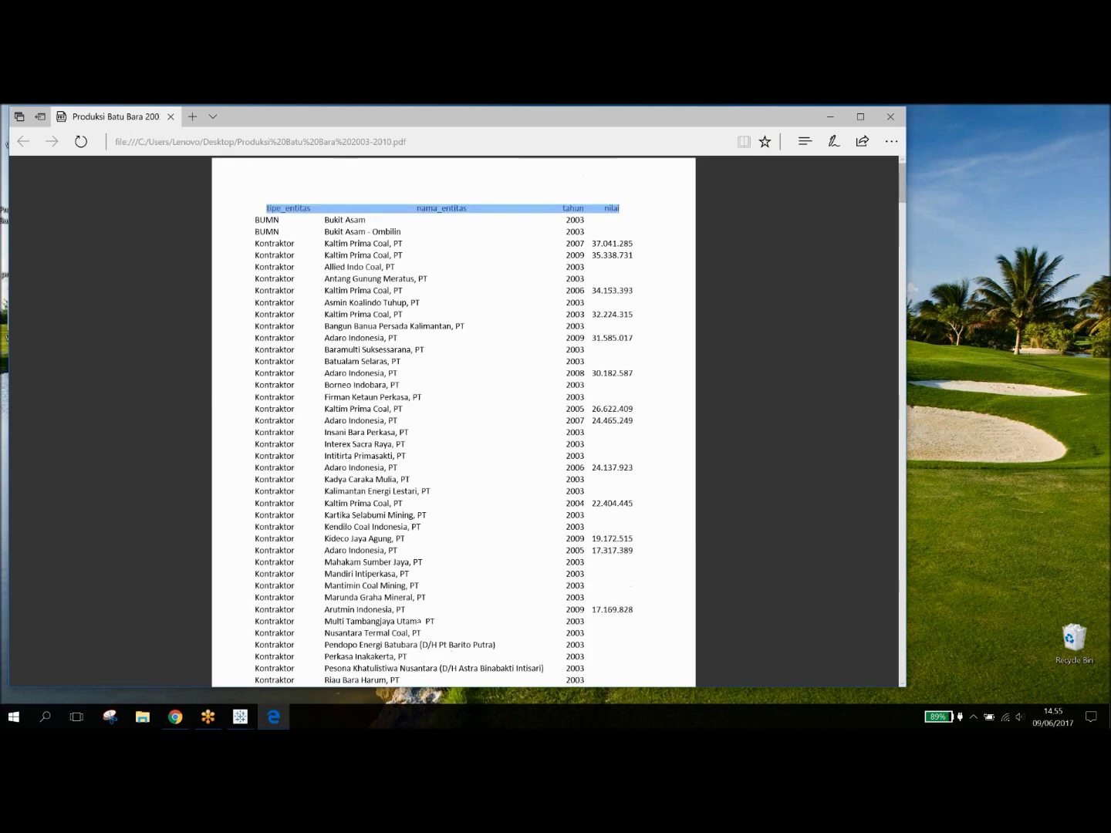
pyautogui.click(891, 117)
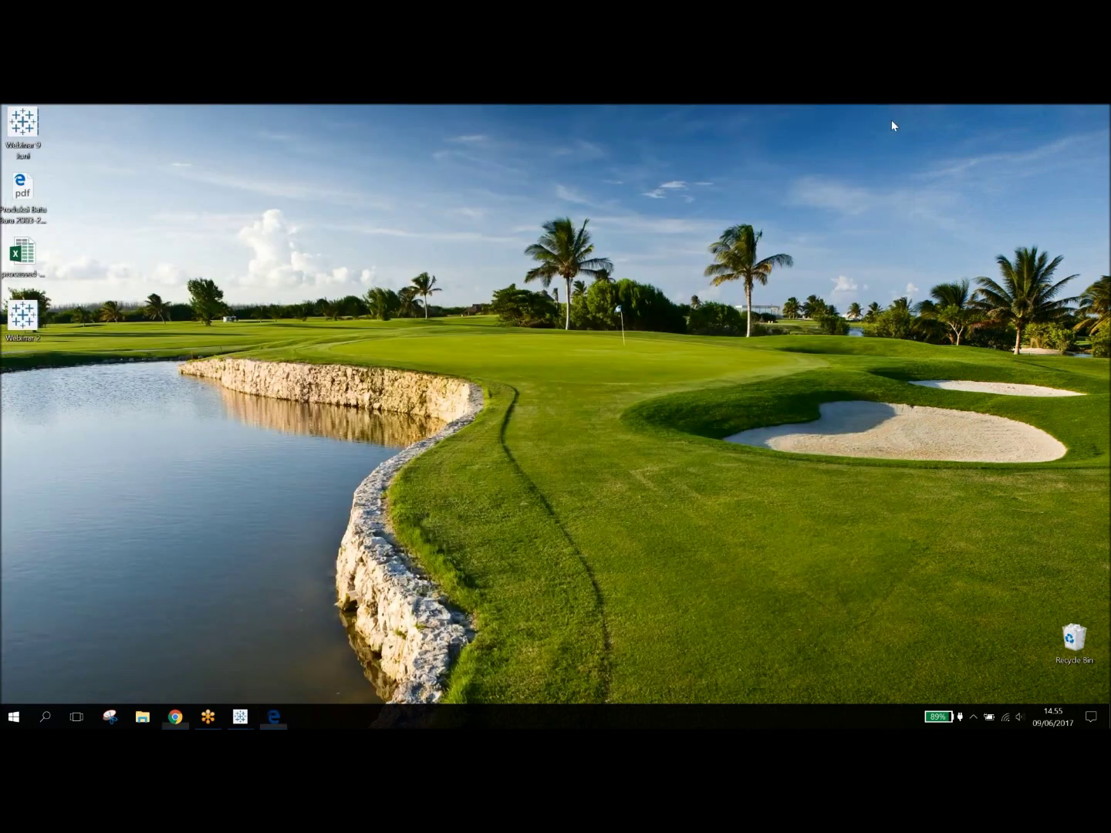
pyautogui.click(180, 716)
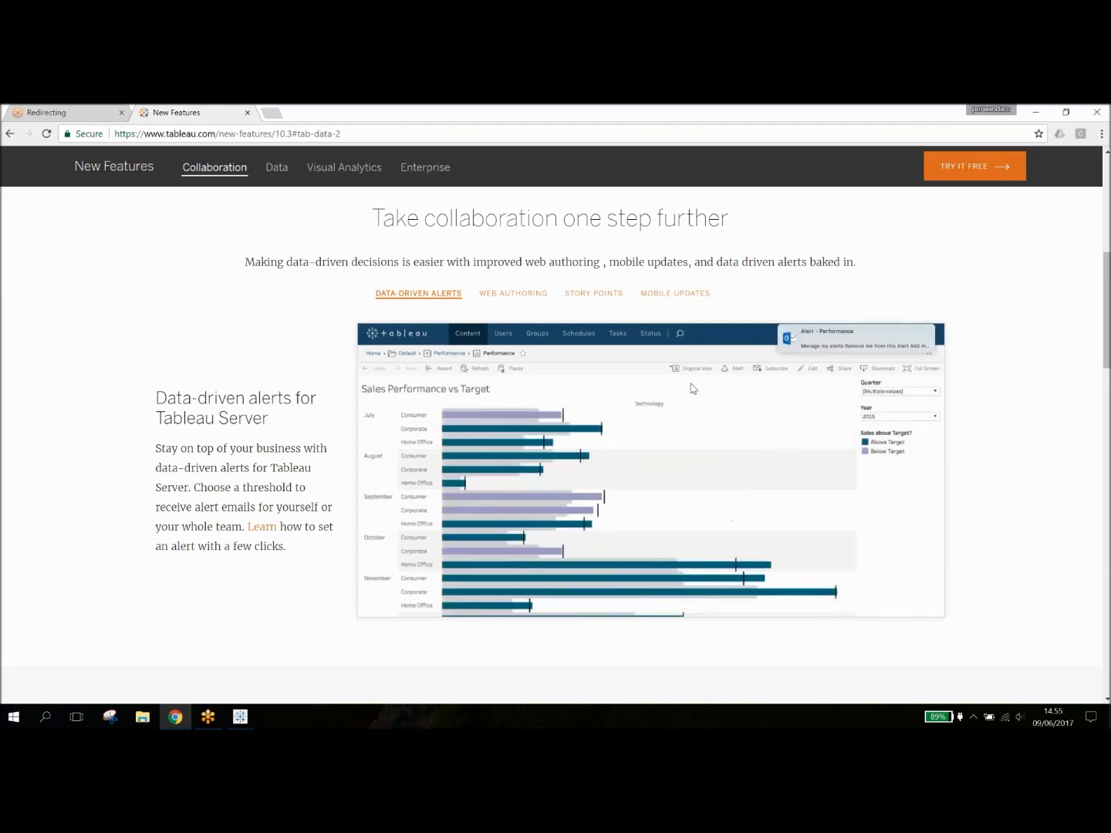
# Review the Web Authoring, Story Points and Mobile Updates features in the page's Collaboration section
pyautogui.click(524, 300)
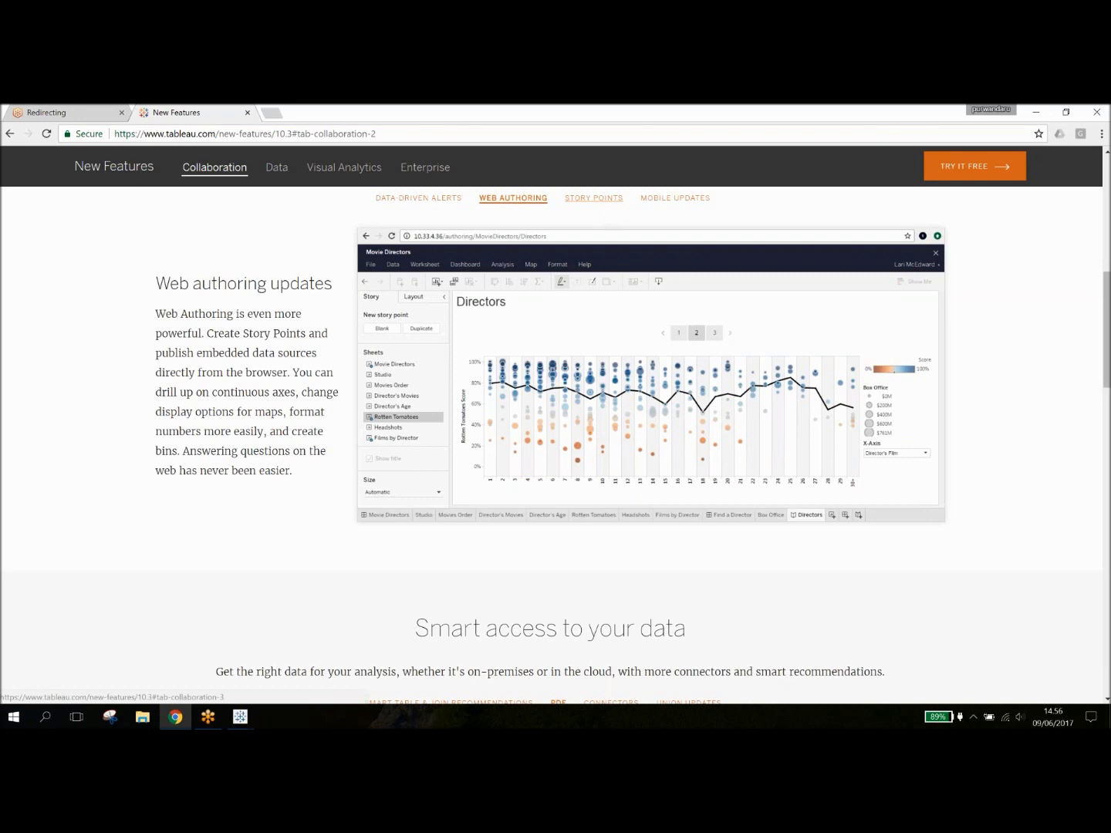
pyautogui.click(594, 199)
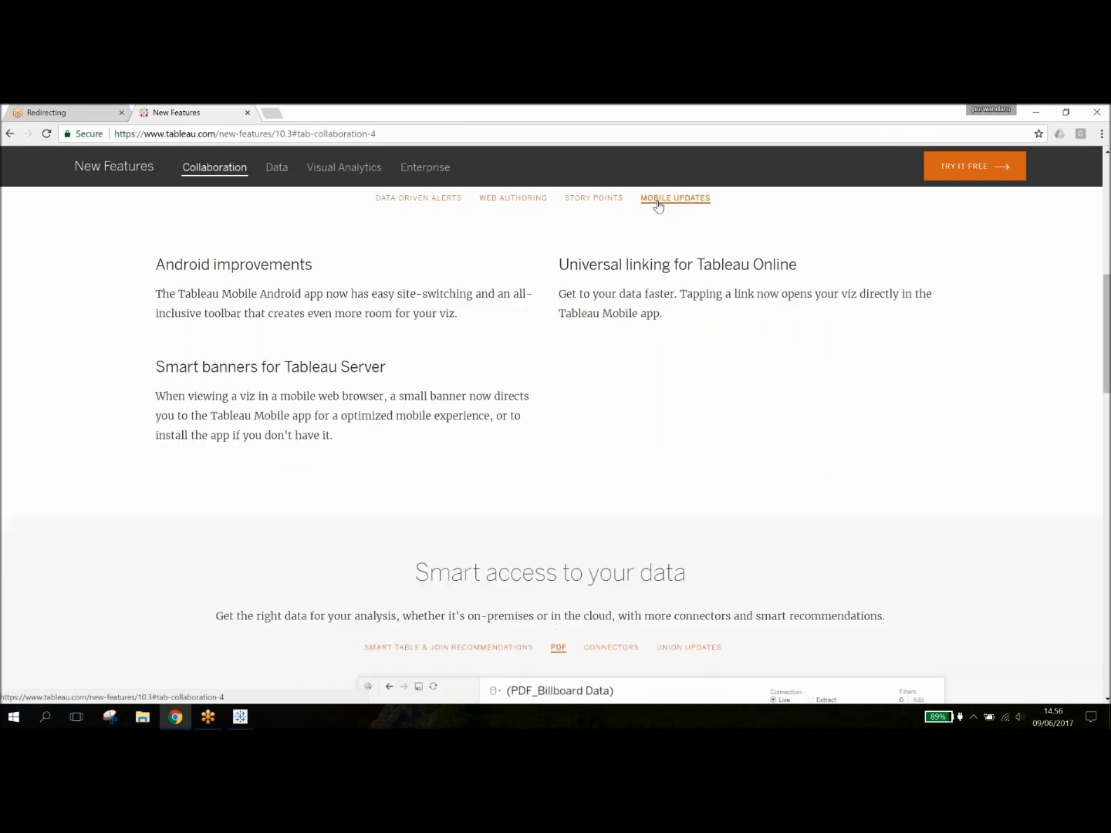
# Show the Smart Table & Join Recommendations feature, skim the Visual Analytics and Enterprise sections, and return to the Collaboration section
pyautogui.scroll(-3, 640, 307)
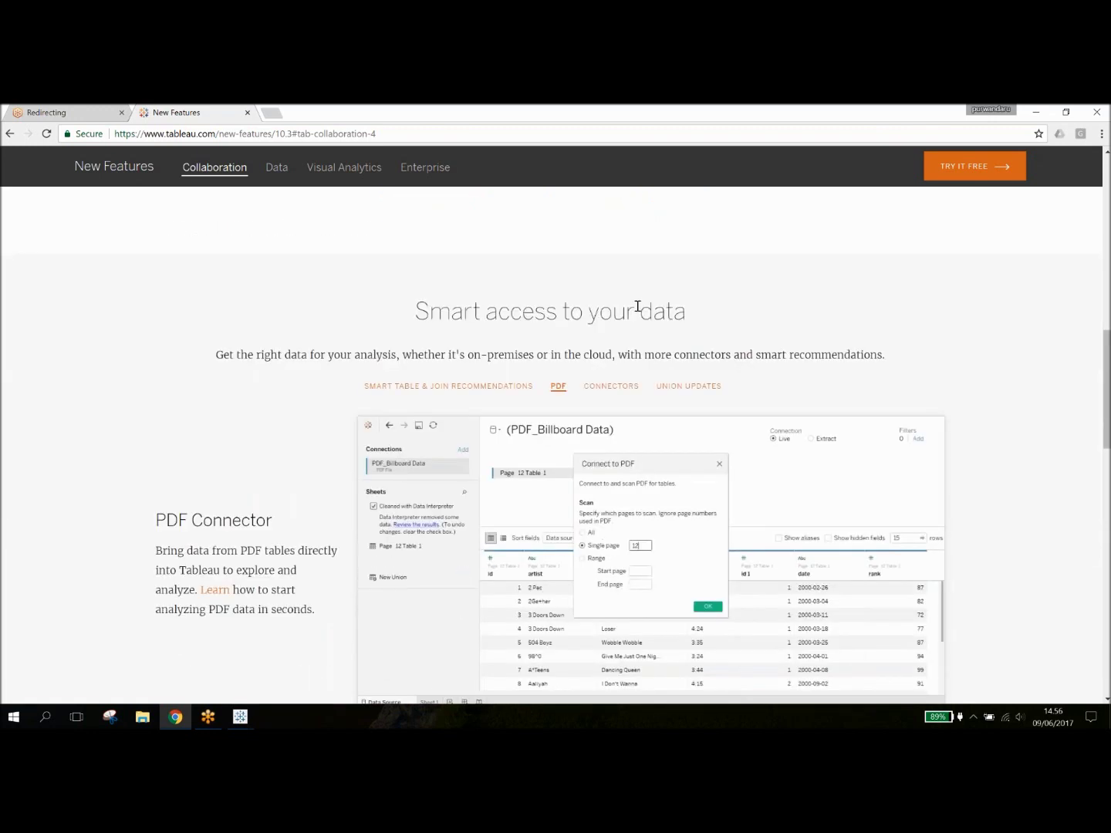
pyautogui.scroll(-1, 637, 307)
pyautogui.click(463, 312)
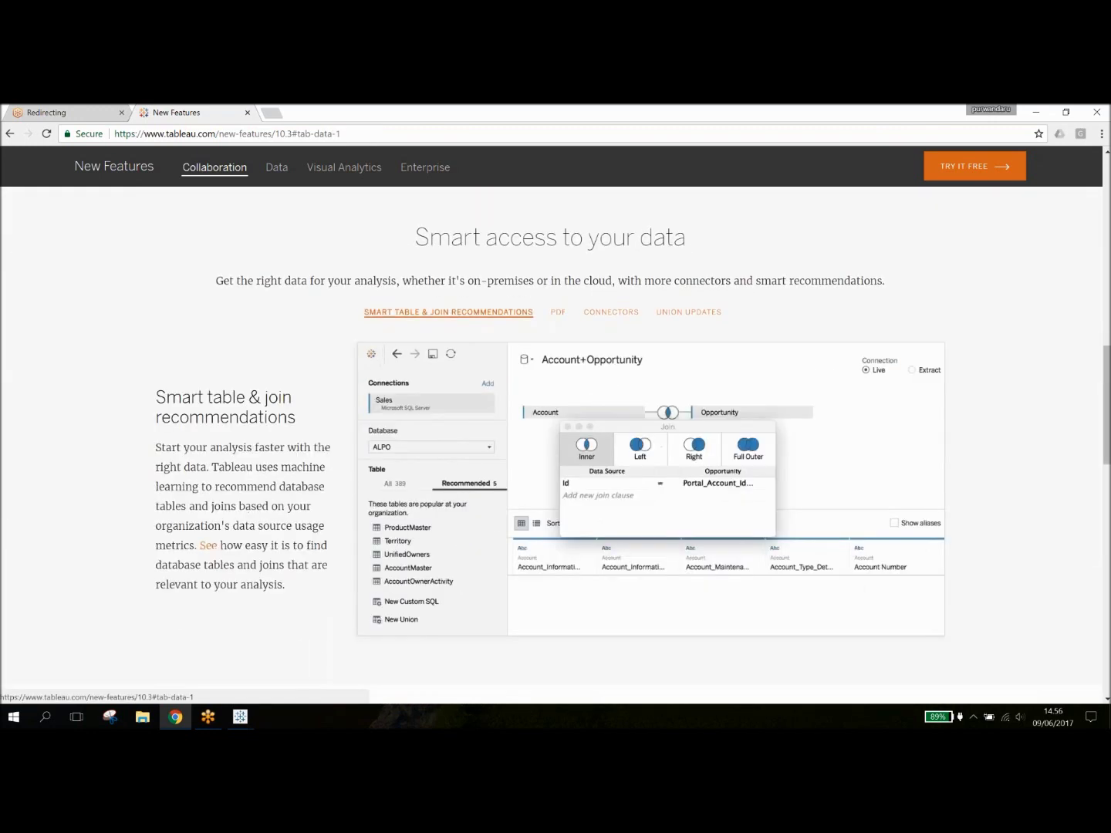
pyautogui.scroll(-2, 467, 334)
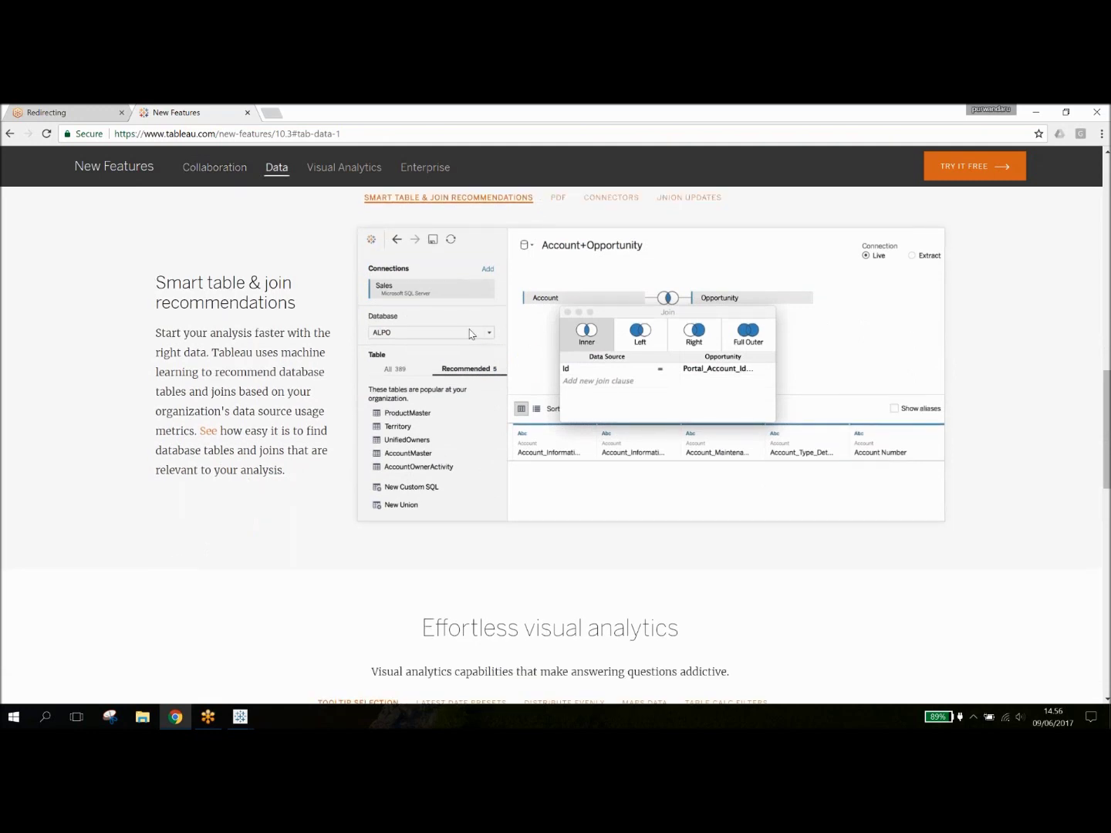
pyautogui.scroll(-5, 469, 334)
pyautogui.scroll(-5, 469, 333)
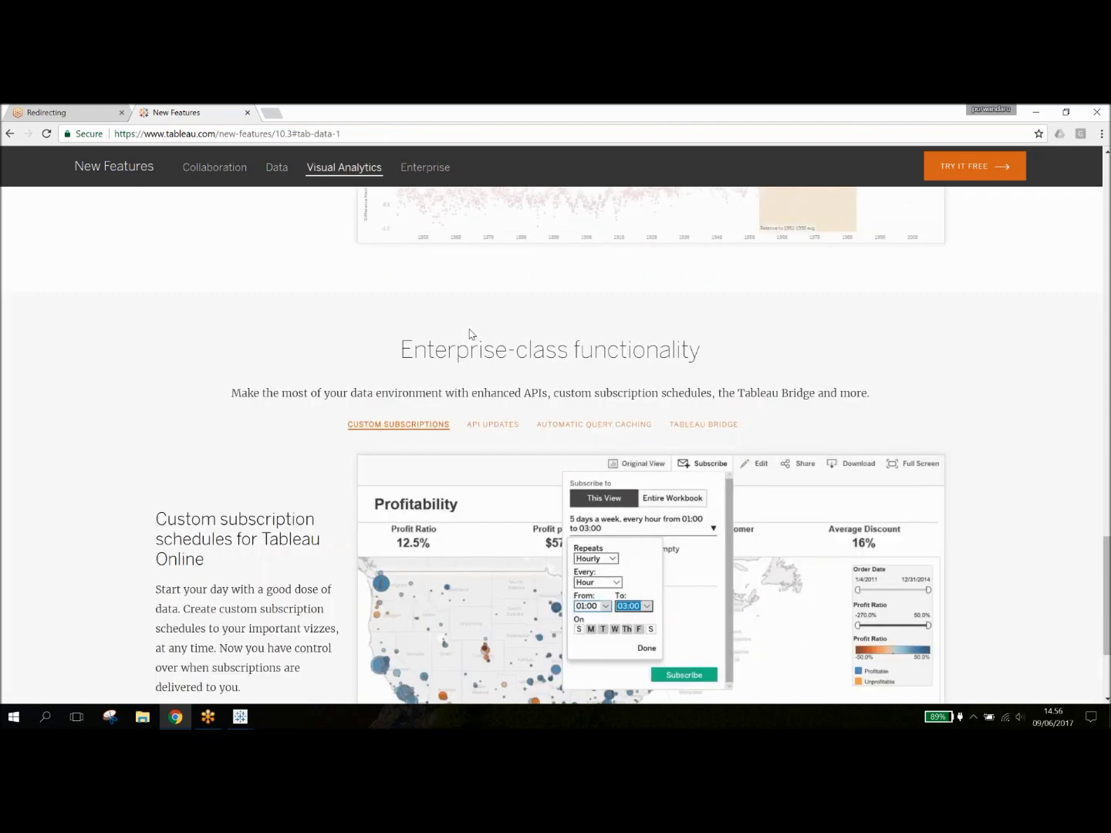
pyautogui.scroll(20, 470, 333)
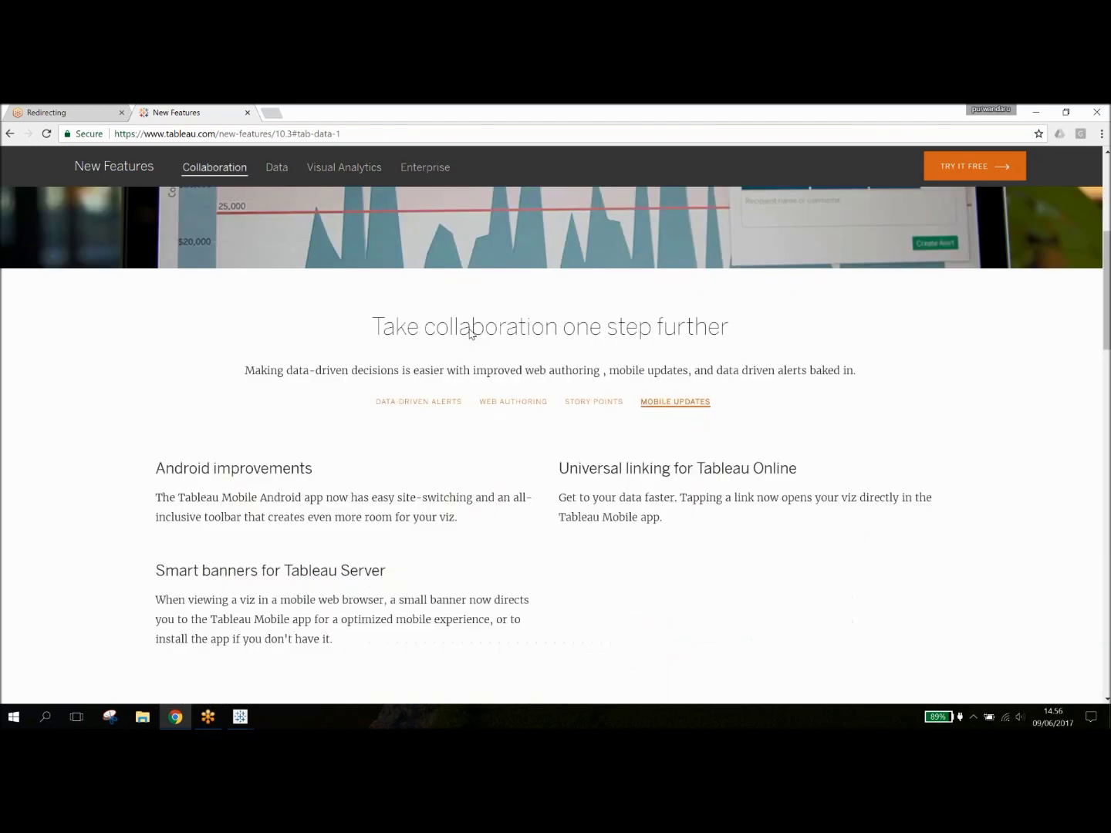